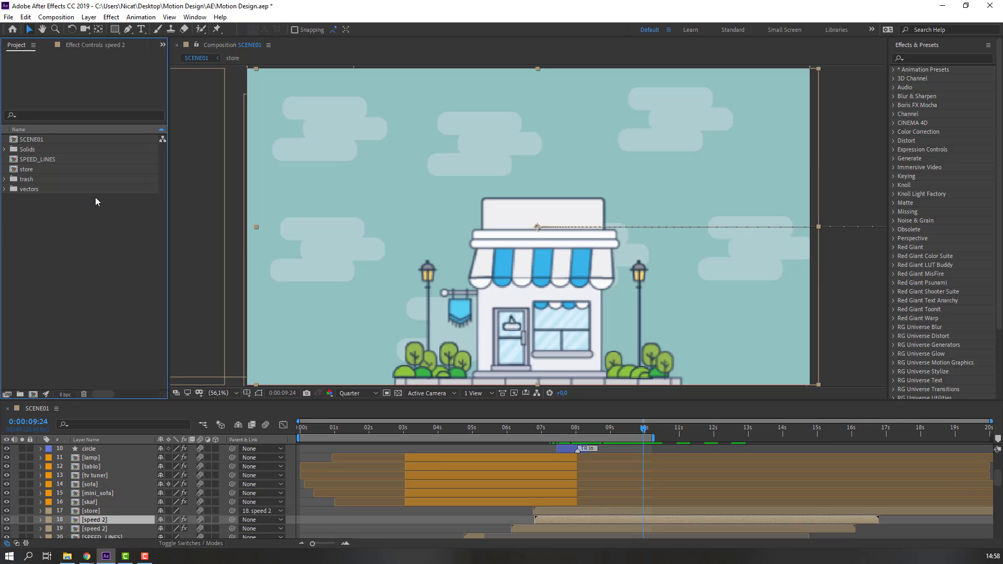
Import the Phone Illustrator file into the project as Composition - Retain Layer Sizes
right_click(48, 218)
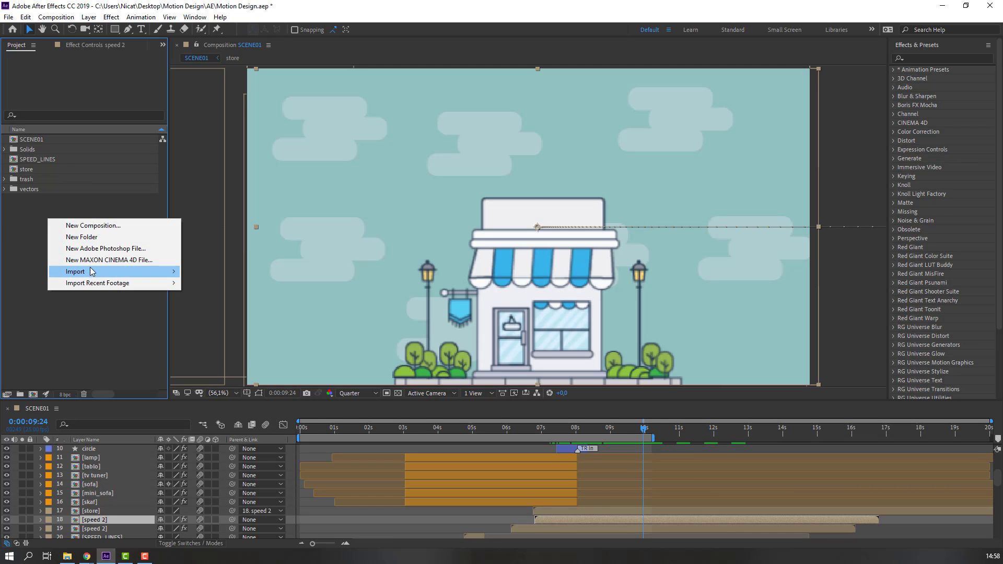
mouse_move(93, 272)
left_click(225, 272)
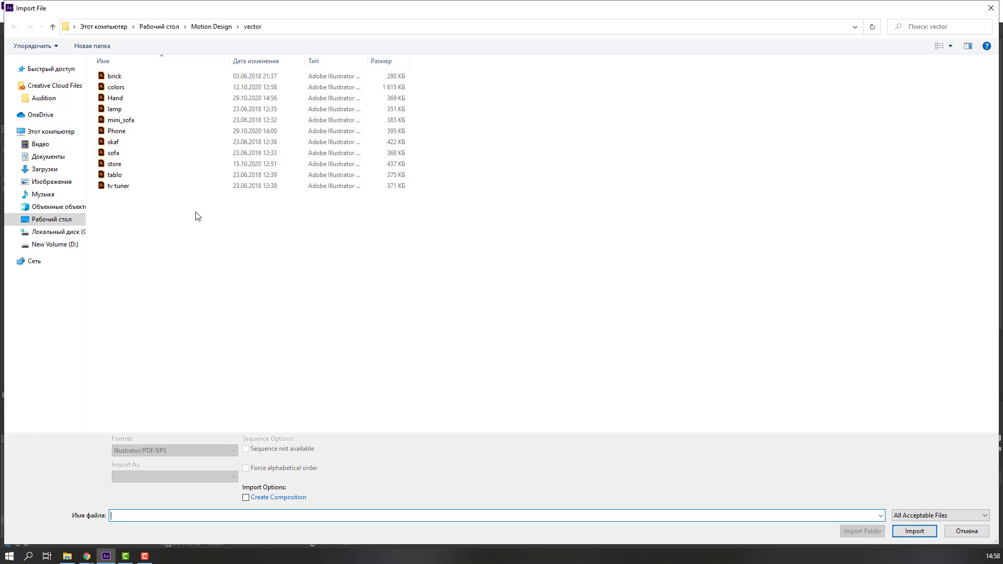
left_click(118, 132)
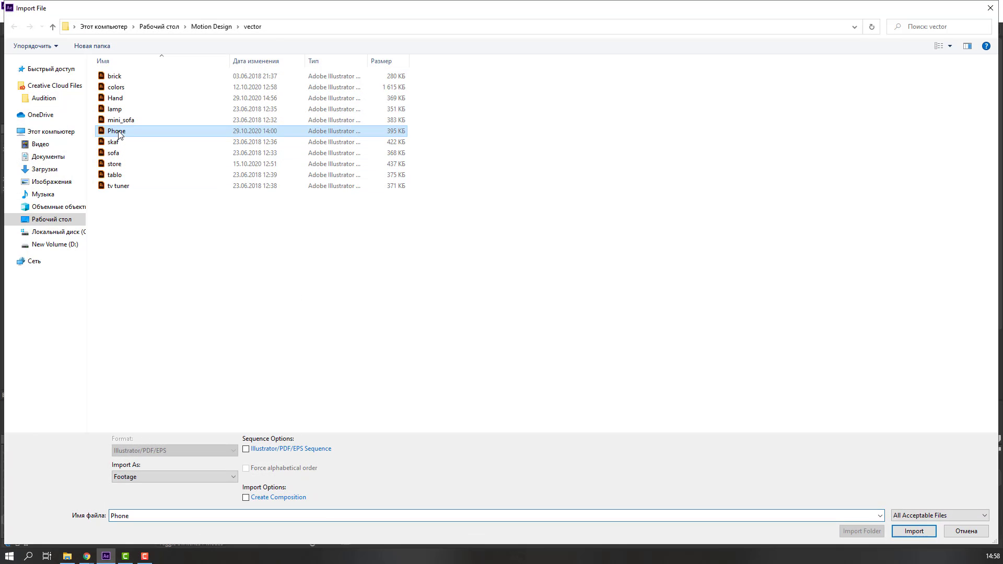
left_click(141, 481)
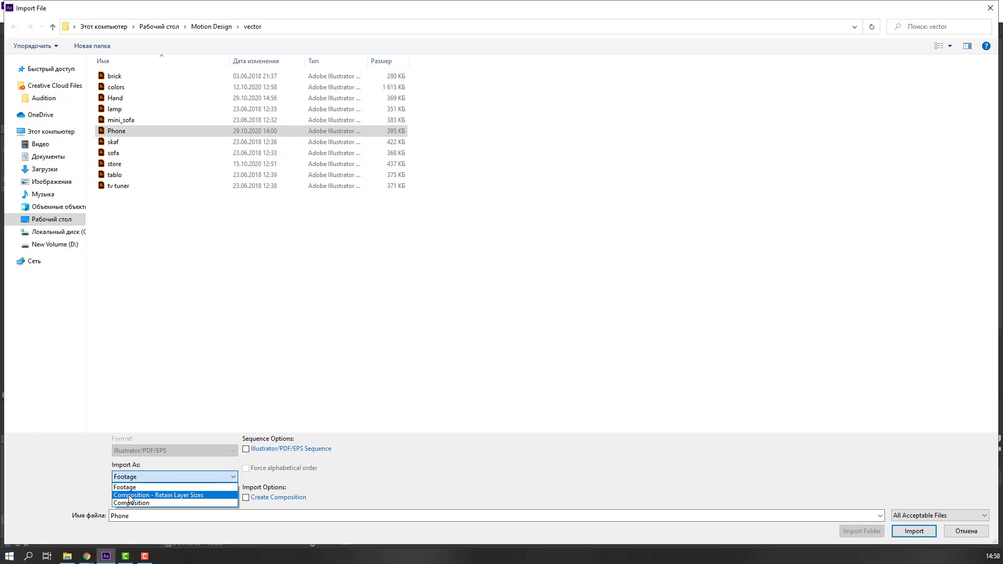
left_click(202, 496)
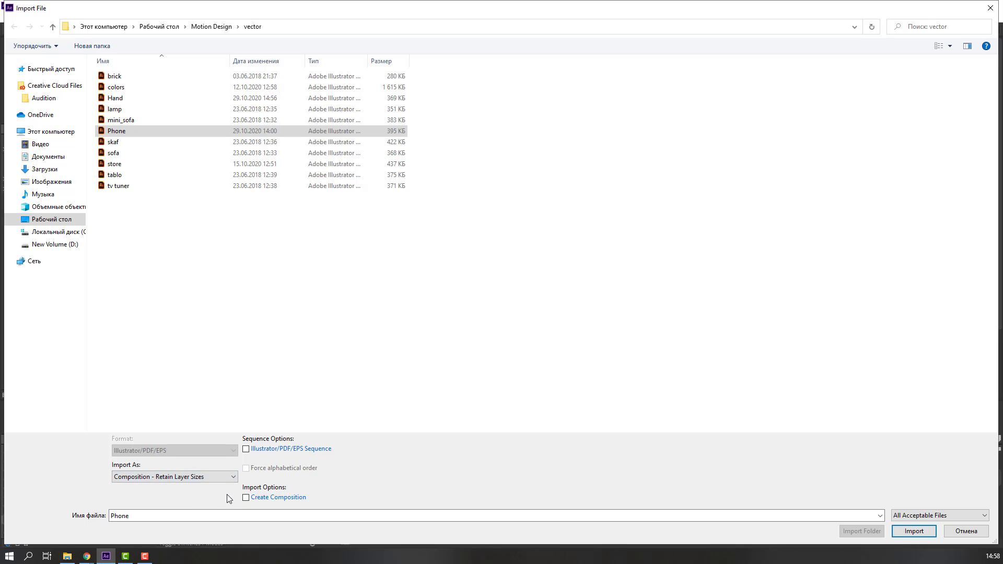
left_click(929, 530)
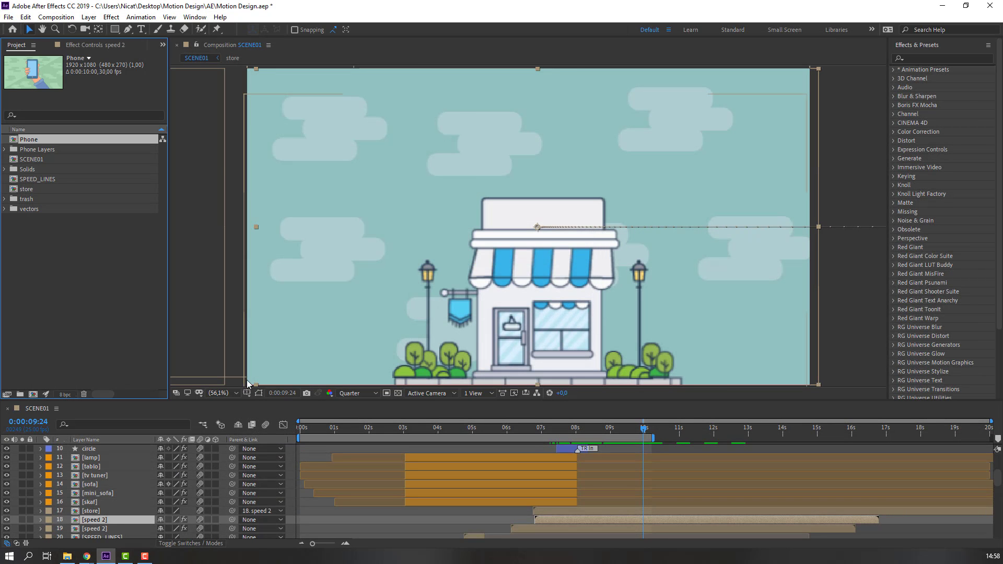
Import the Hand Illustrator file into the project as Composition - Retain Layer Sizes
right_click(62, 261)
mouse_move(157, 316)
left_click(225, 316)
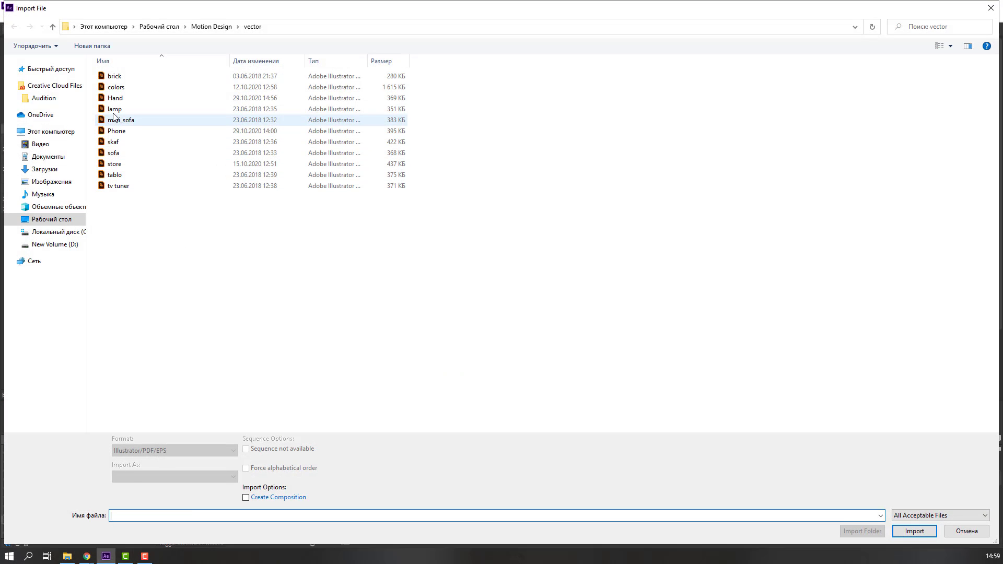
left_click(115, 98)
left_click(172, 476)
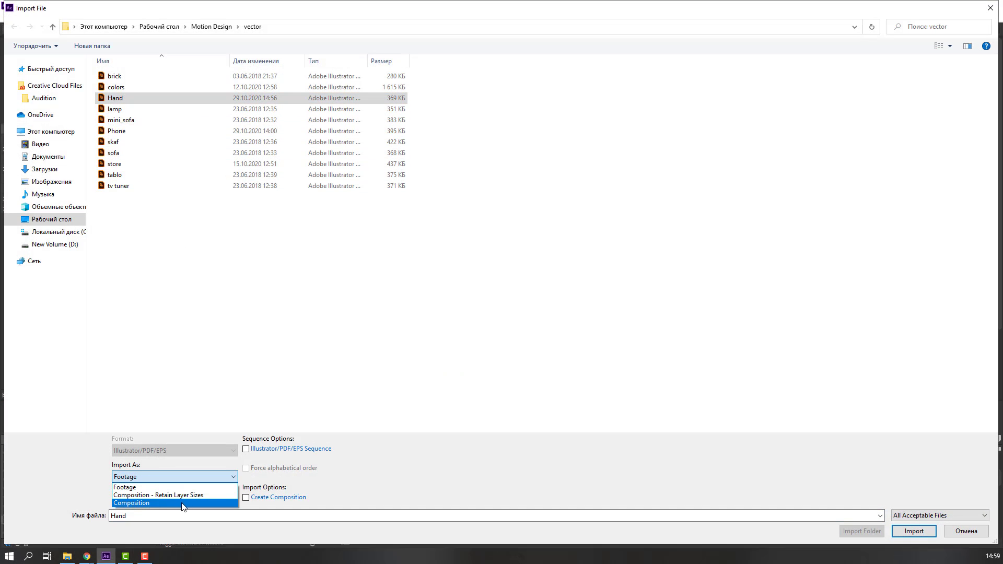
left_click(199, 495)
left_click(913, 532)
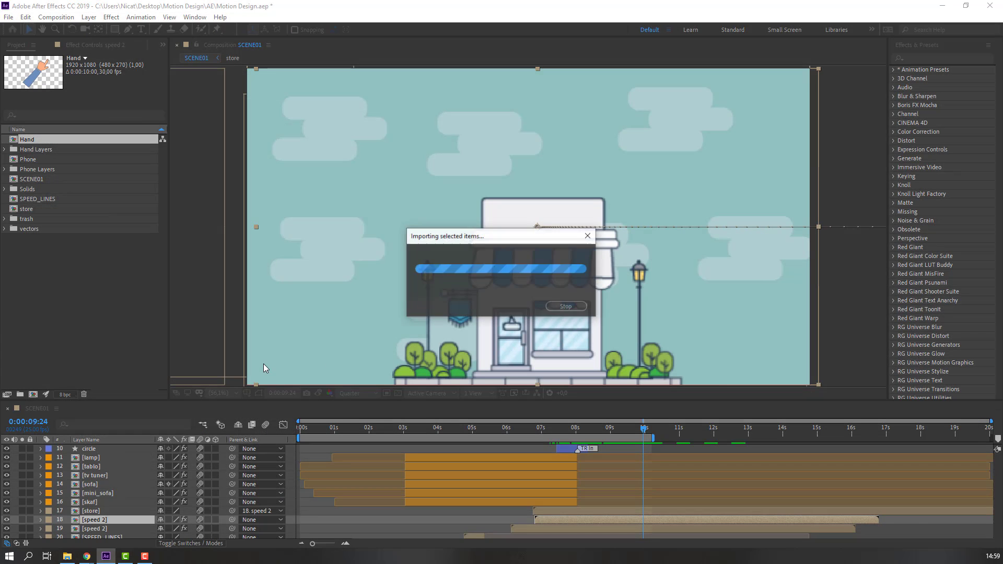
Move the Hand Layers and Phone Layers folders into the vectors folder
left_click(36, 149)
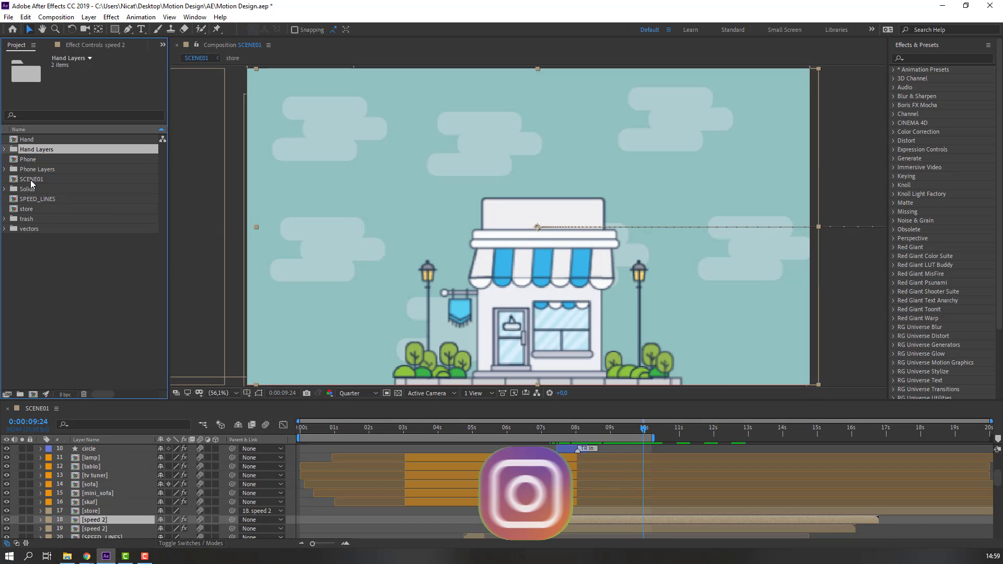
left_click(46, 171, "ctrl")
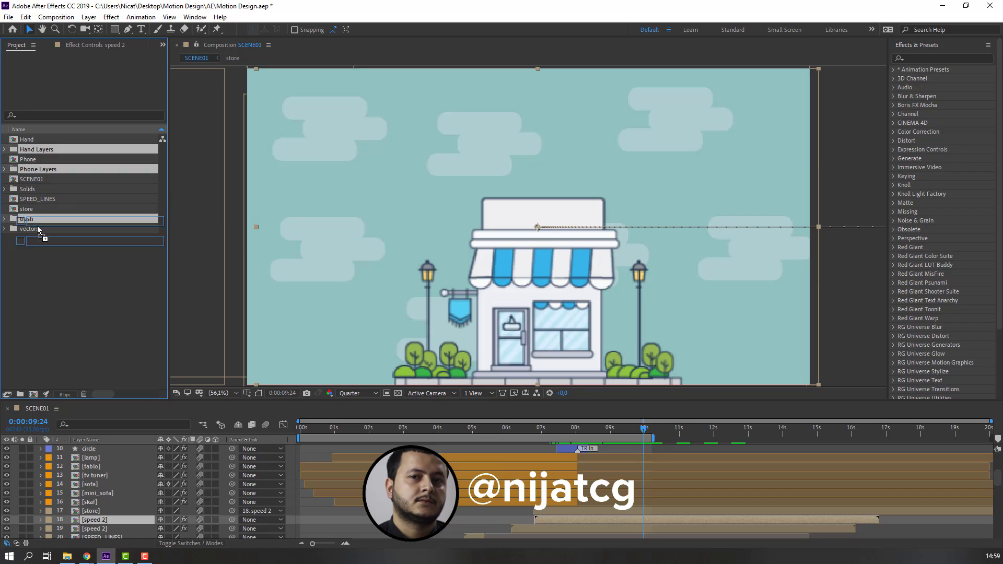
key("Delete")
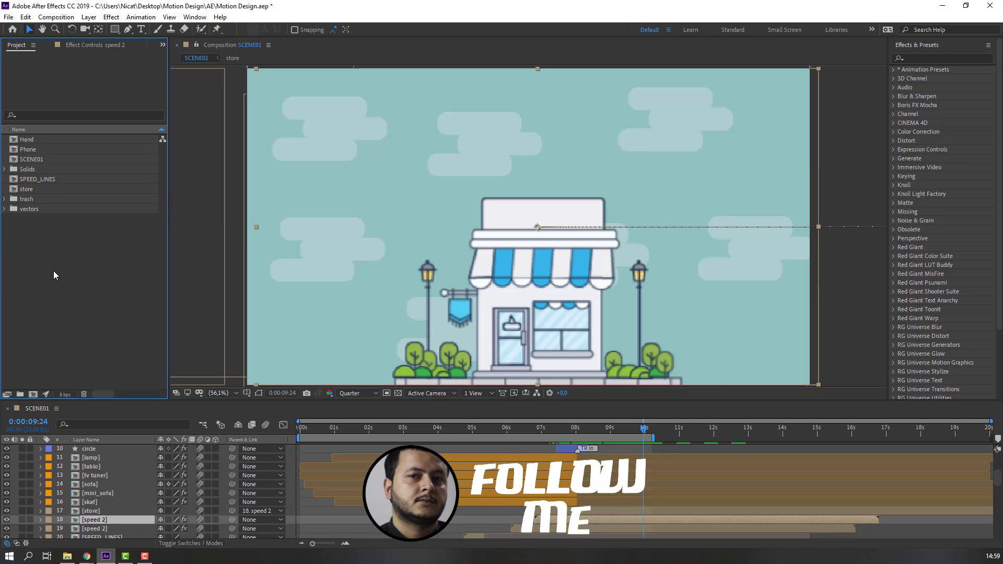
Open the Phone composition and, with the hand layer temporarily soloed, move its anchor point below the frame at the sleeve's lower end
left_click(37, 149)
double_click(30, 150)
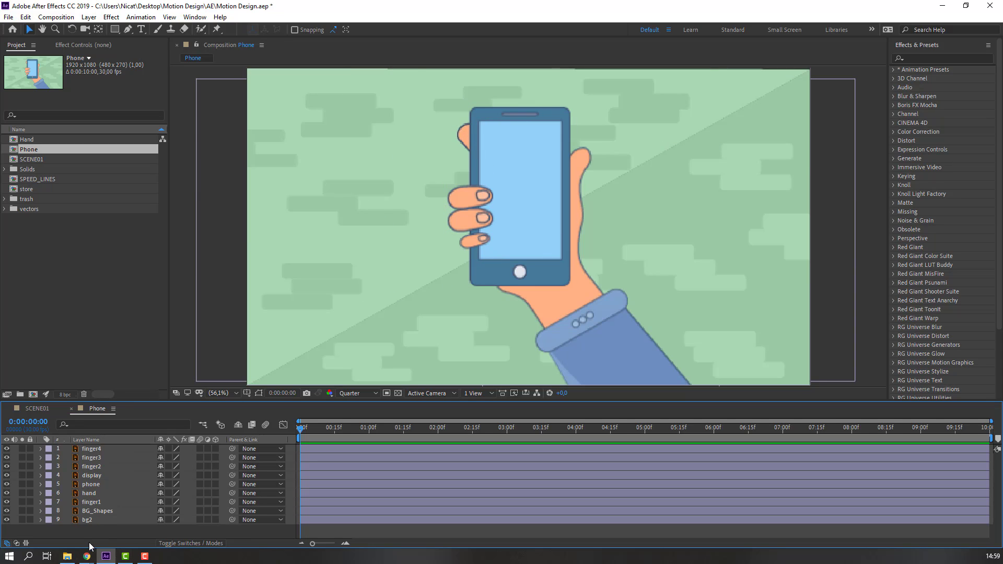
left_click(89, 493)
left_click(22, 493)
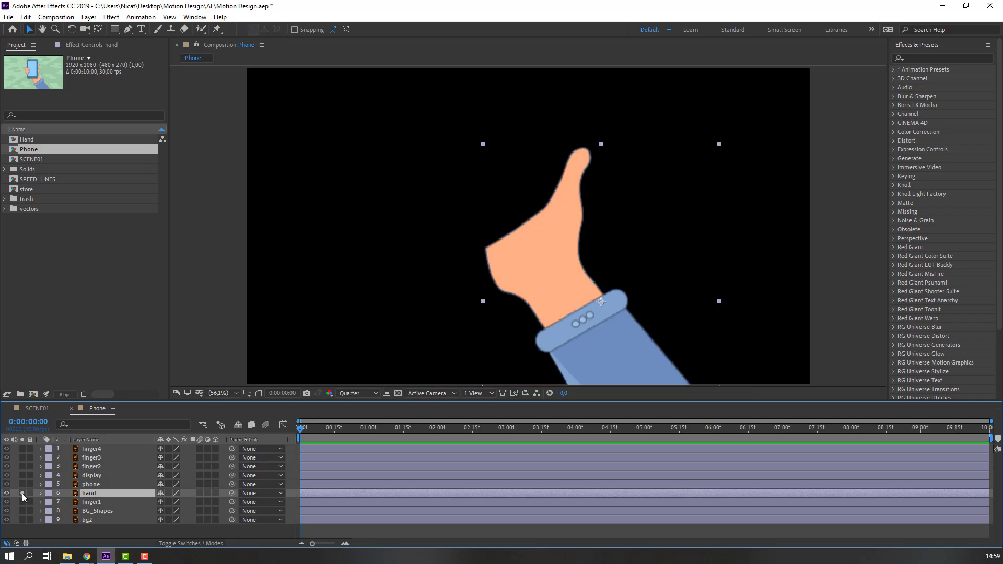
left_click_drag(558, 296, 453, 204)
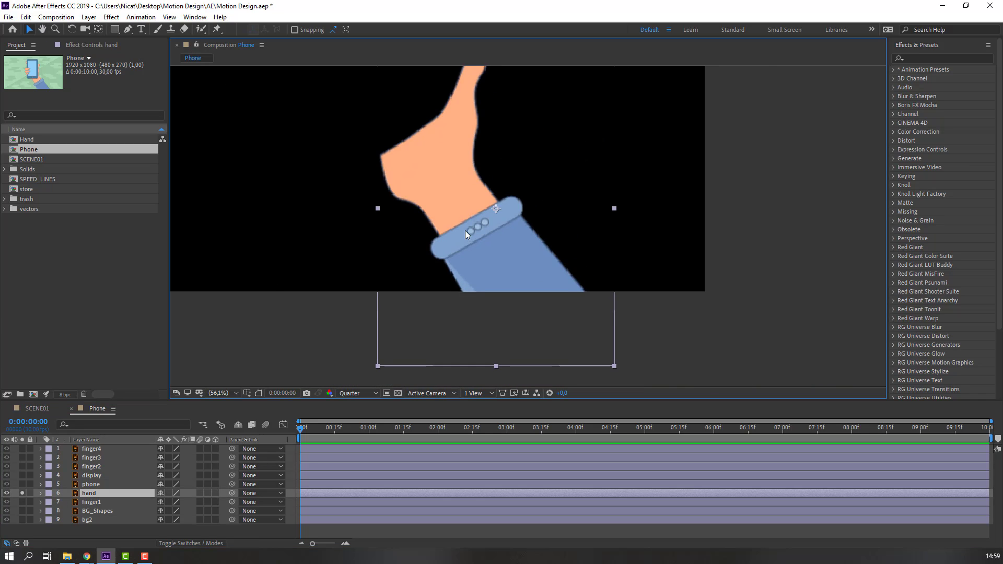
key("y")
left_click_drag(494, 207, 548, 301)
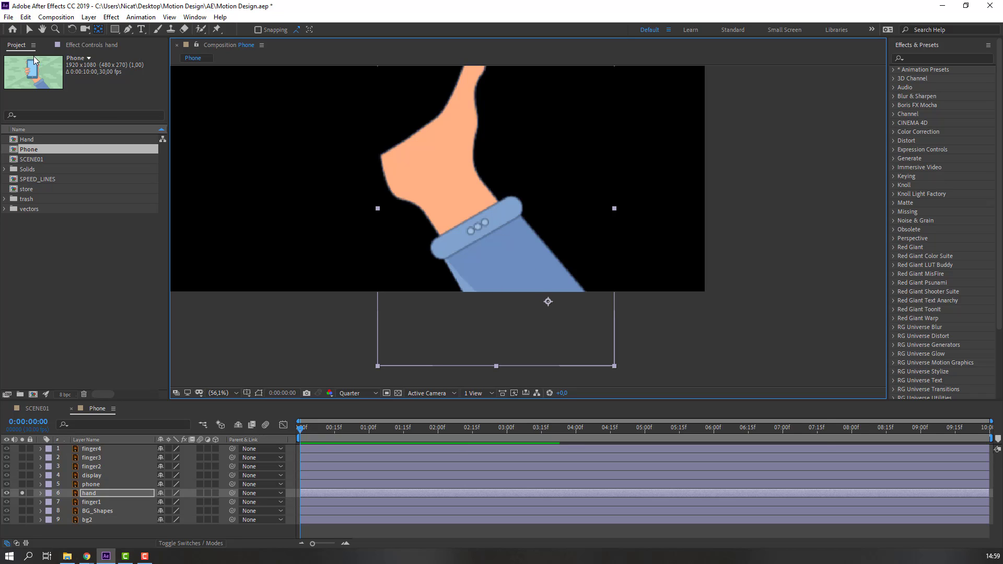
key("v")
left_click(22, 494)
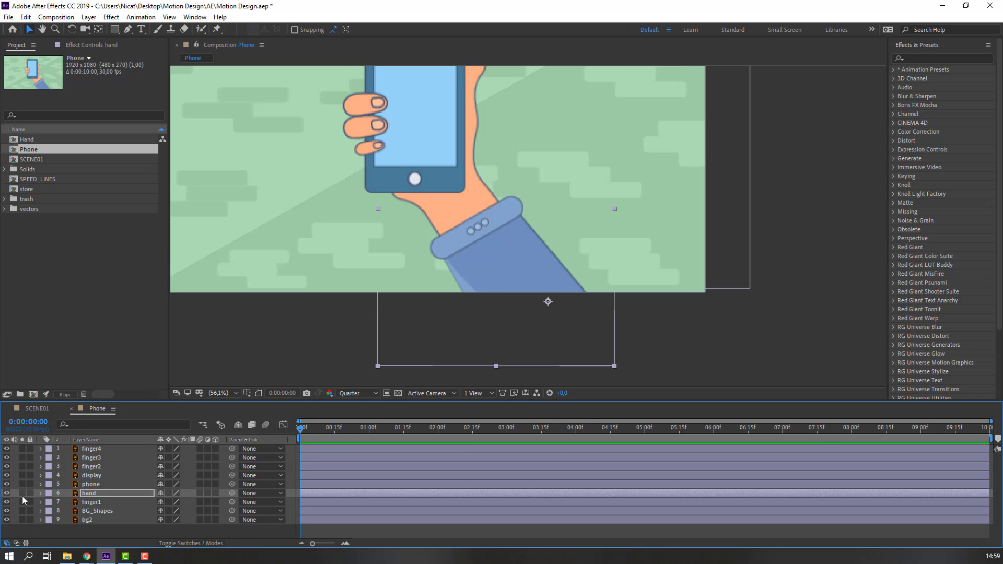
Parent the finger1, finger2, finger3 and finger4 layers to the hand layer
left_click(104, 467)
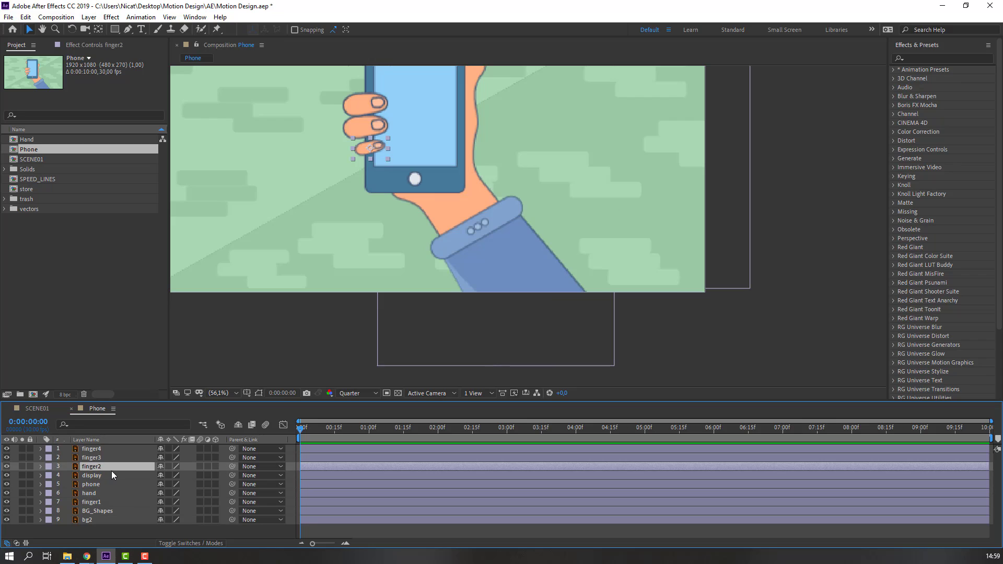
left_click(111, 457, "shift")
left_click(103, 450, "ctrl")
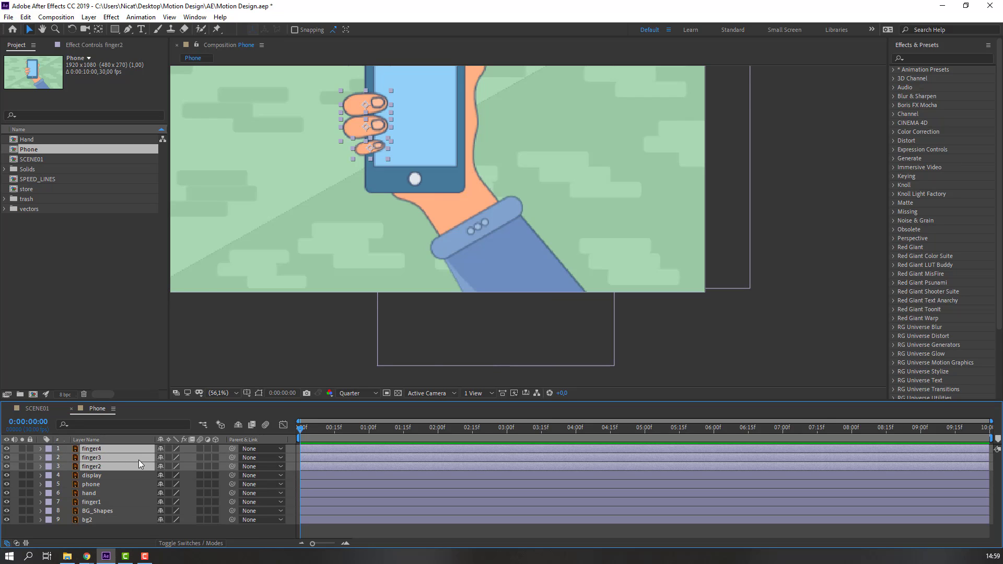
left_click(97, 502, "ctrl")
left_click_drag(155, 501, 90, 493)
left_click(519, 295)
left_click_drag(519, 291, 487, 309)
key("ctrl+z")
Parent the phone layer to the hand layer and the display layer to the phone layer
left_click(102, 504)
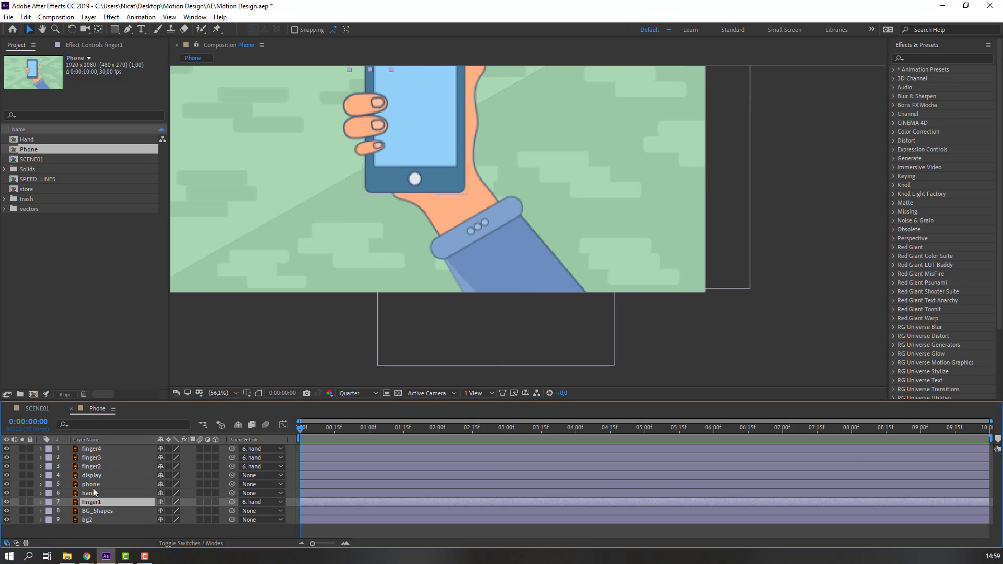
left_click(94, 487)
left_click_drag(231, 483, 90, 493)
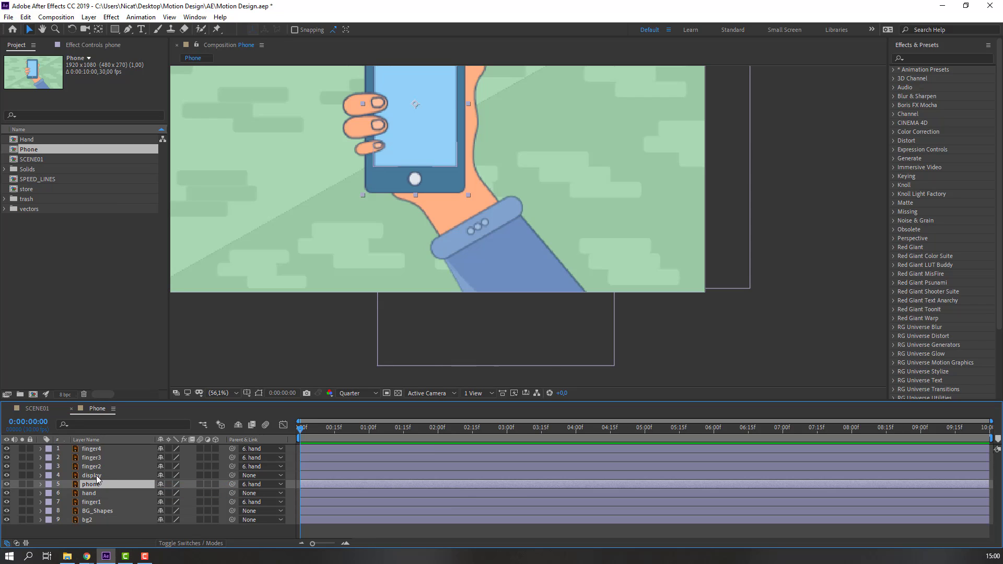
left_click(96, 475)
left_click_drag(222, 476, 102, 484)
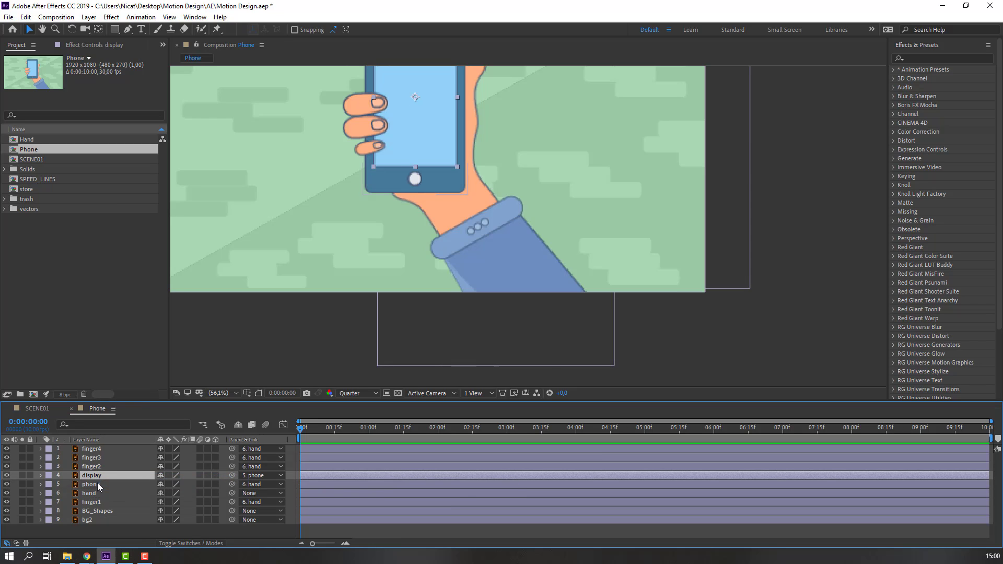
left_click(89, 493)
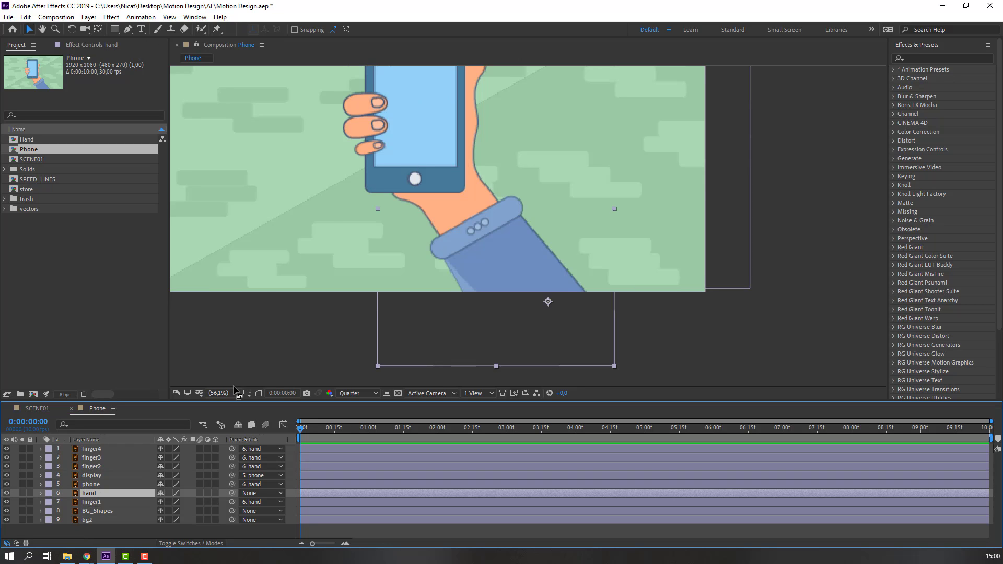
scroll(476, 258, "down", 1)
left_click_drag(441, 285, 490, 256)
left_click(102, 529)
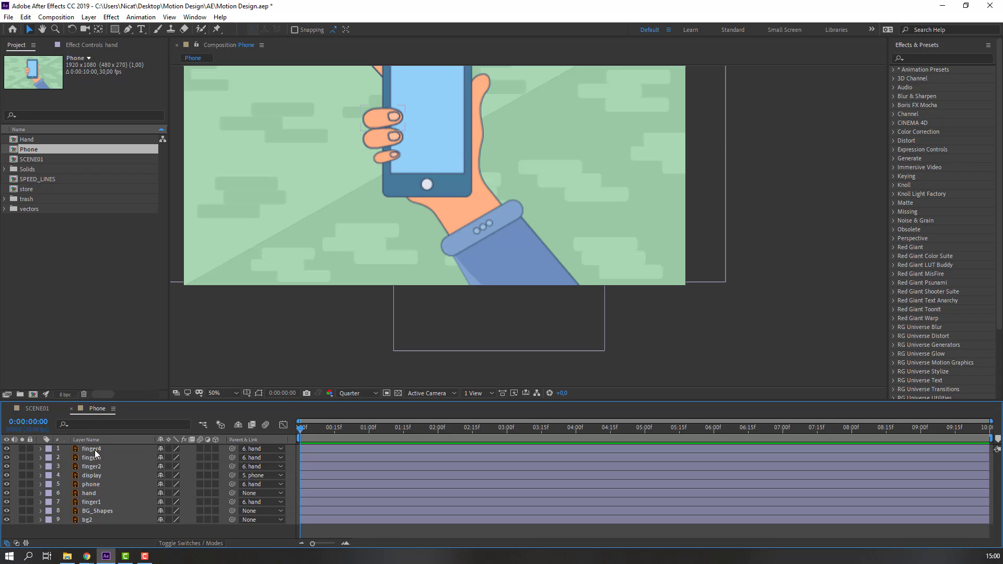
Solo the finger4 layer at Full preview resolution and move its anchor point to the end of the finger opposite the nail
left_click(95, 449)
left_click(22, 448)
left_click_drag(398, 144, 431, 228)
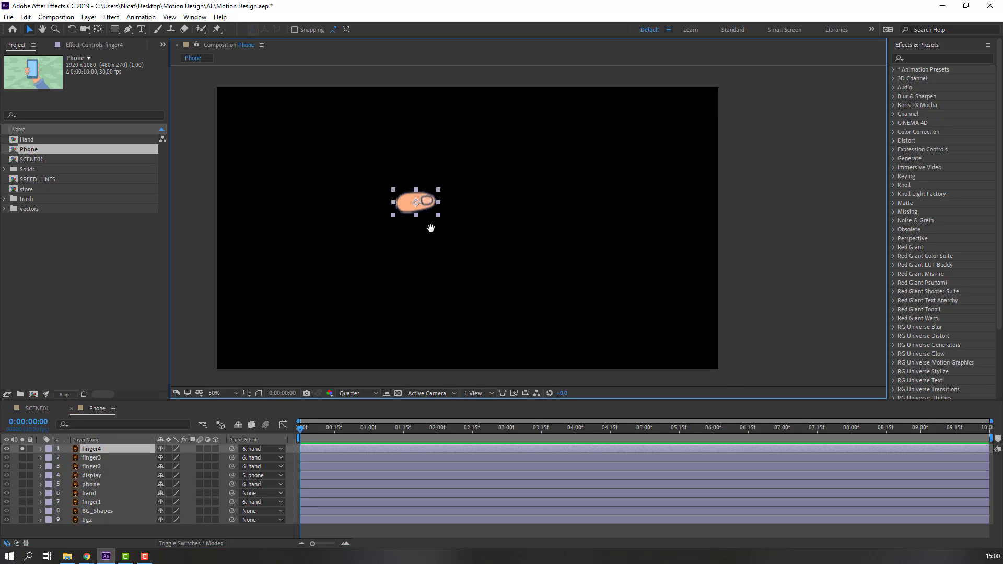
scroll(430, 229, "up", 2)
left_click(362, 393)
left_click(365, 419)
left_click(98, 29)
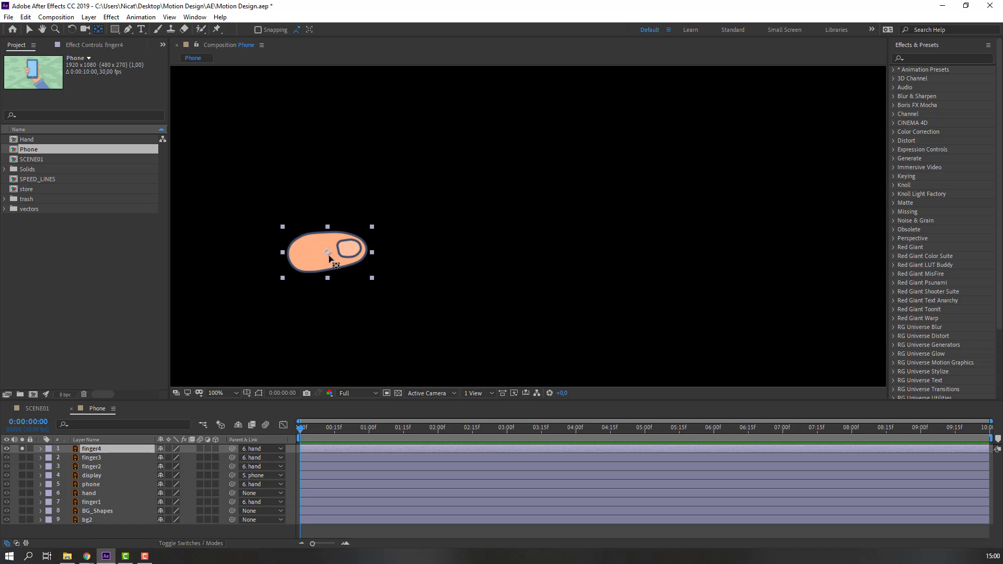
left_click_drag(329, 256, 296, 258)
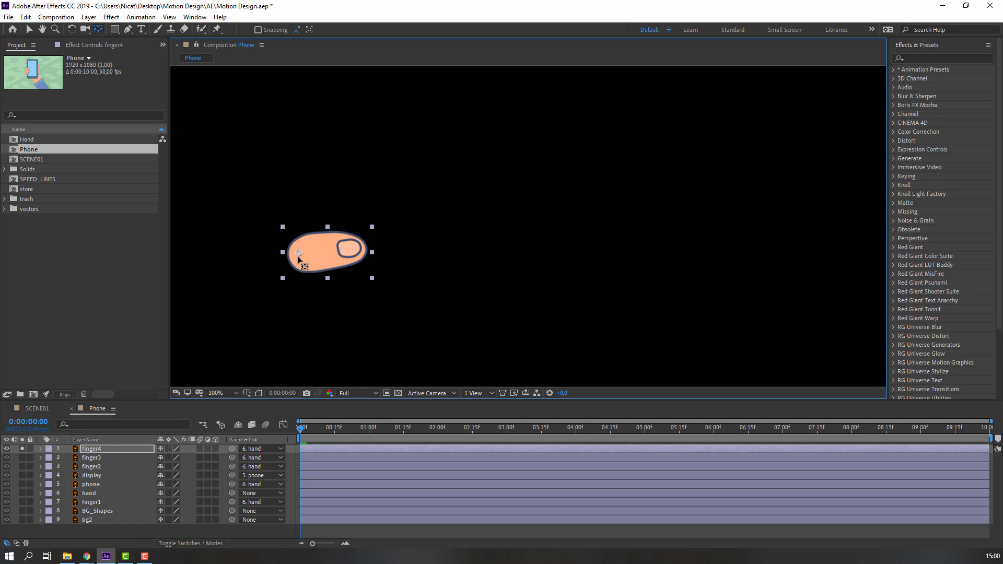
Solo the finger3 and finger2 layers and move each anchor point to the end of the finger opposite the nail
left_click(91, 458)
left_click(21, 457)
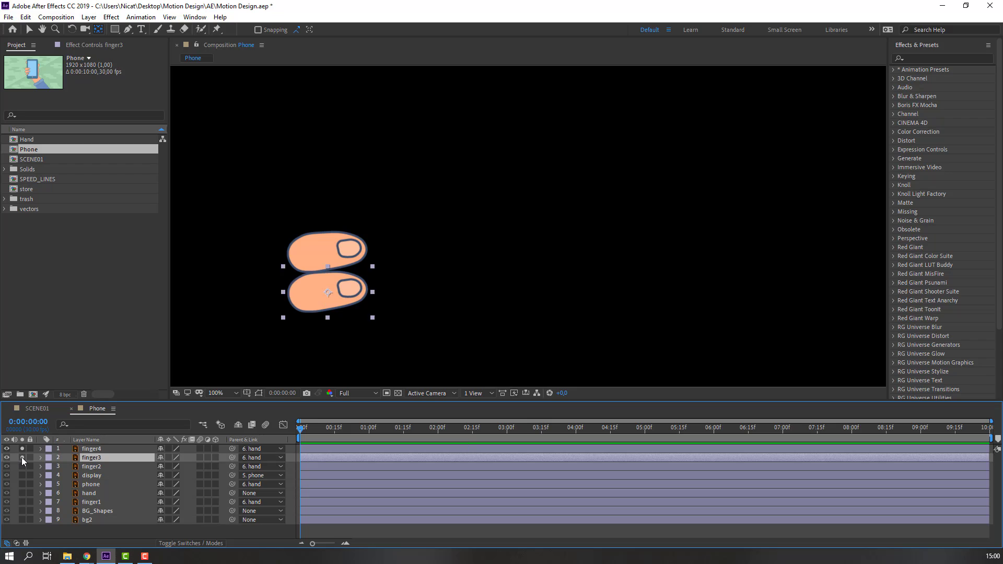
left_click_drag(327, 292, 294, 295)
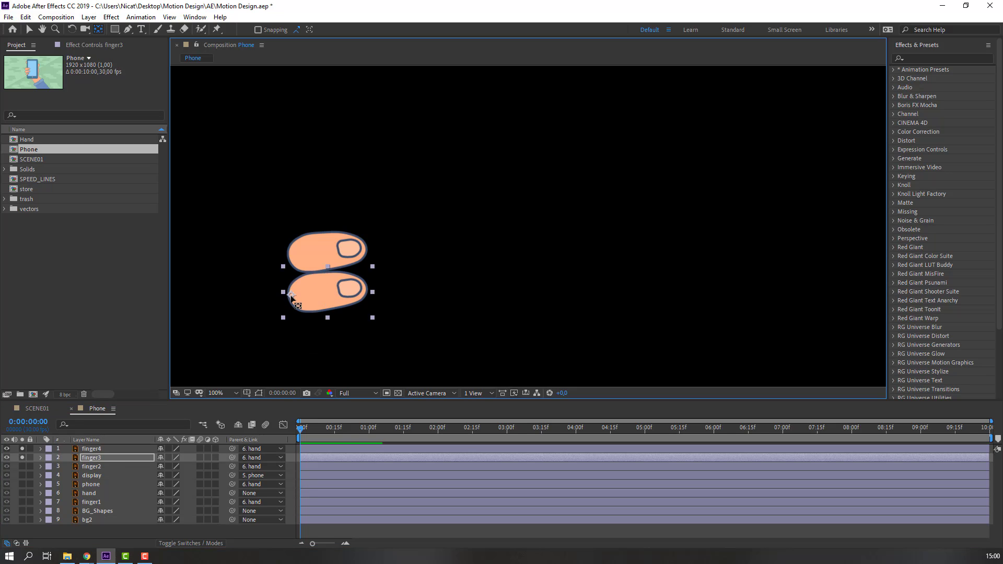
left_click(95, 467)
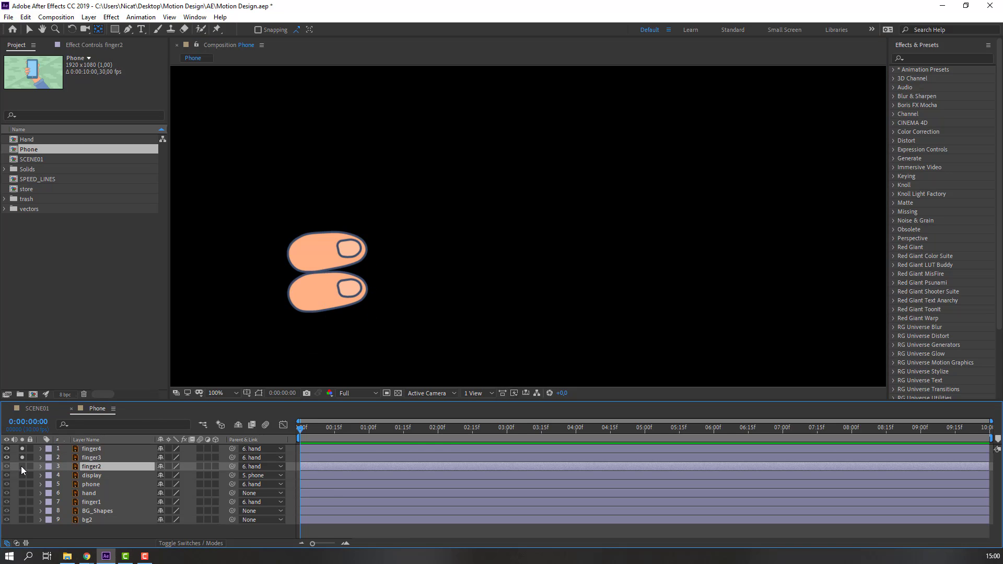
left_click(22, 467)
left_click_drag(332, 337, 314, 335)
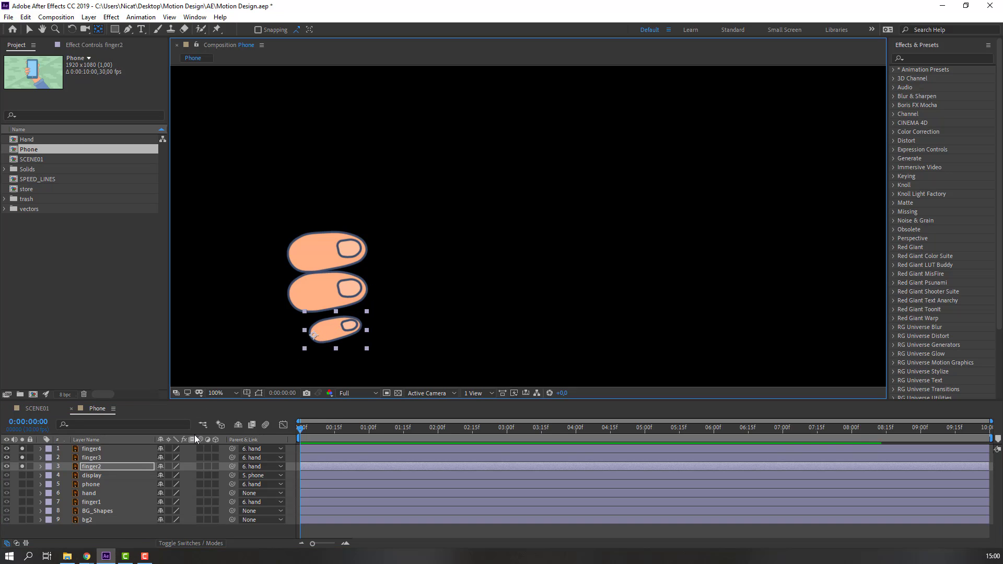
Move the finger1 layer's anchor point to its flat lower end, and turn off solo for all four finger layers
left_click(93, 503)
left_click(22, 502)
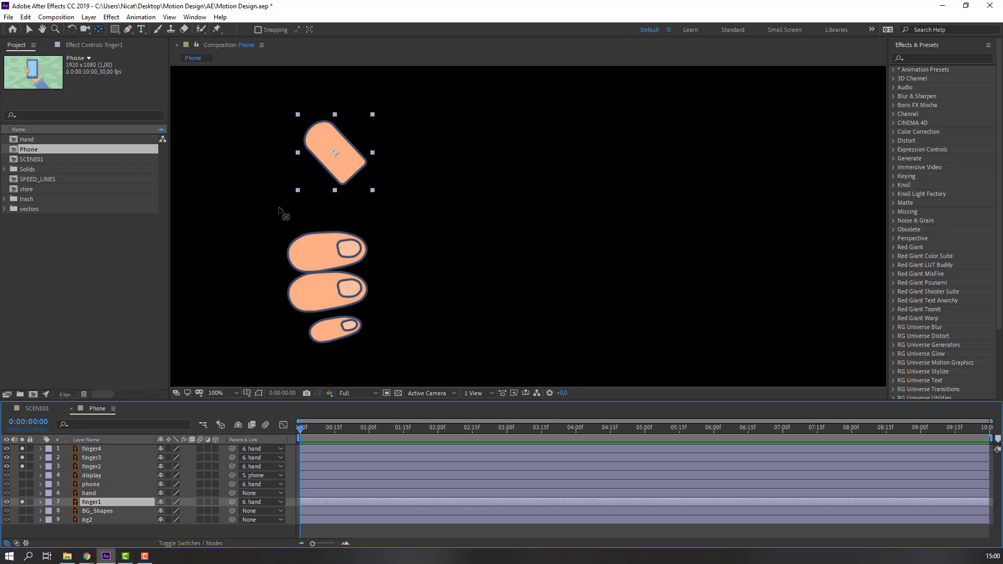
left_click_drag(336, 156, 352, 171)
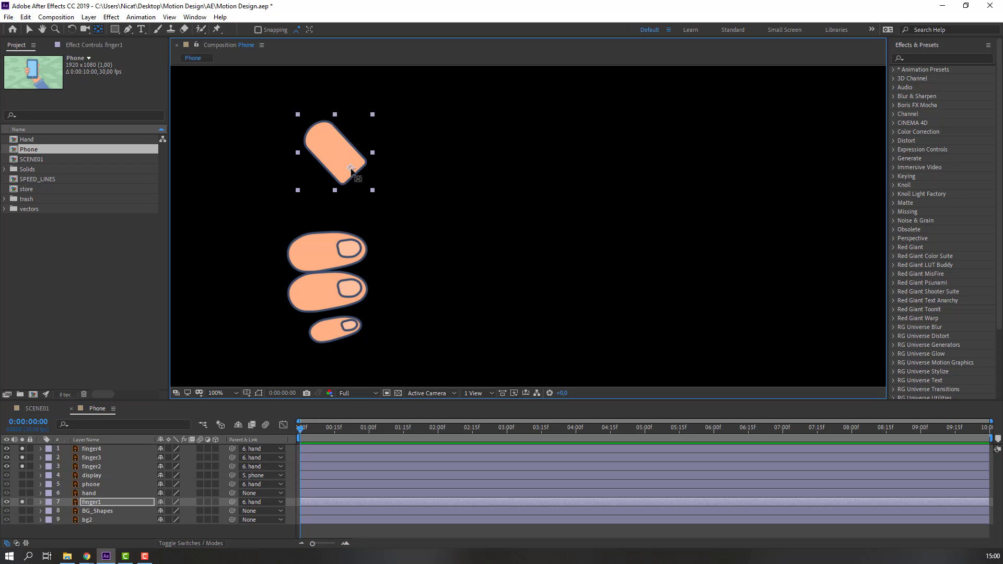
left_click_drag(22, 502, 22, 448)
left_click(30, 30)
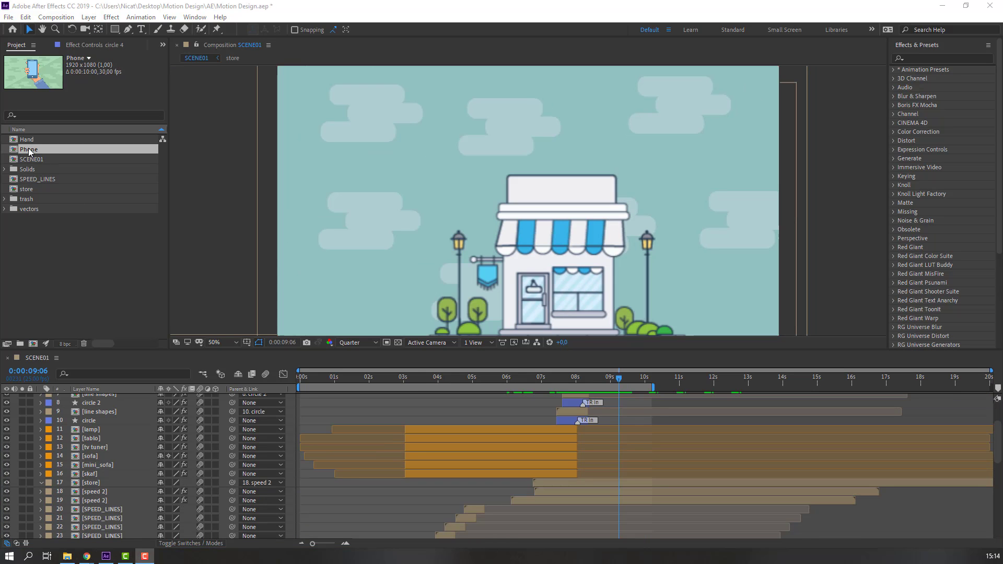
Add the Phone composition to SCENE01 directly above the store layer, starting shortly before the 9-second mark
left_click_drag(30, 152, 104, 481)
left_click_drag(328, 482, 630, 482)
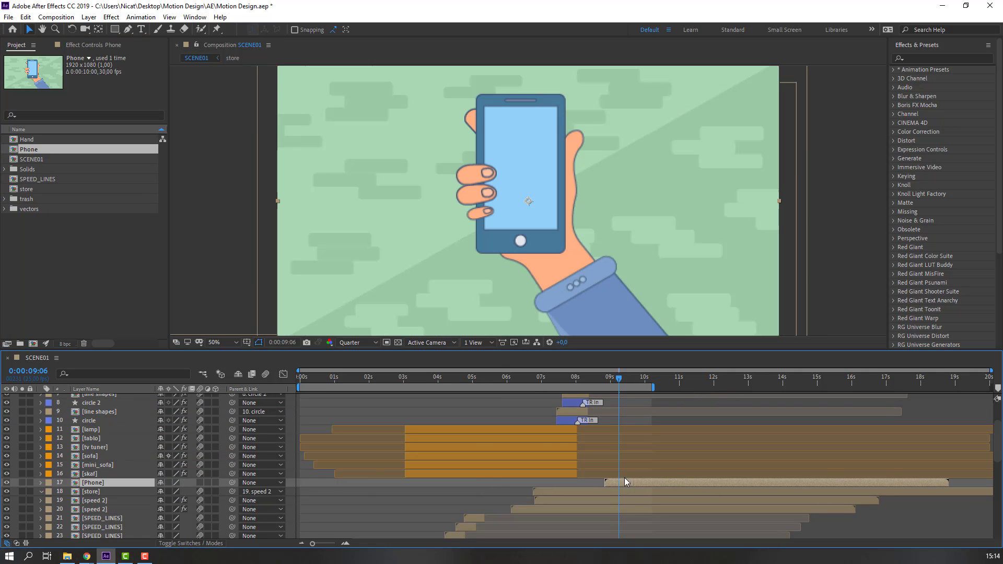
Draw a closed four-point mask on the Phone layer with the Pen tool, slanting its left edge across the phone and enclosing the frame's right side
left_click(128, 30)
scroll(511, 174, "down", 4)
scroll(516, 220, "up", 1)
left_click(547, 120)
left_click(489, 285)
left_click(670, 286)
left_click(670, 121)
left_click(547, 119)
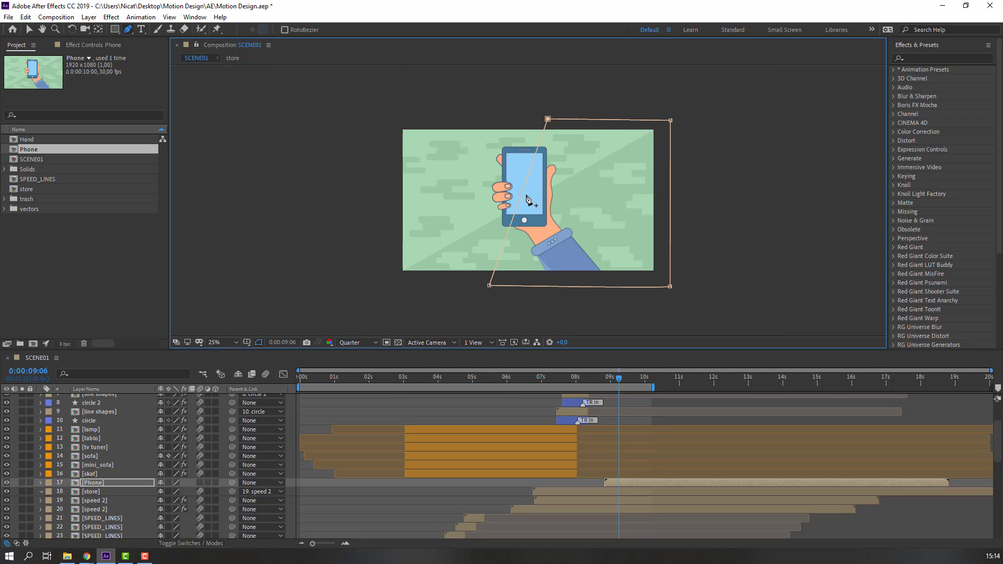
left_click(29, 30)
left_click(621, 379)
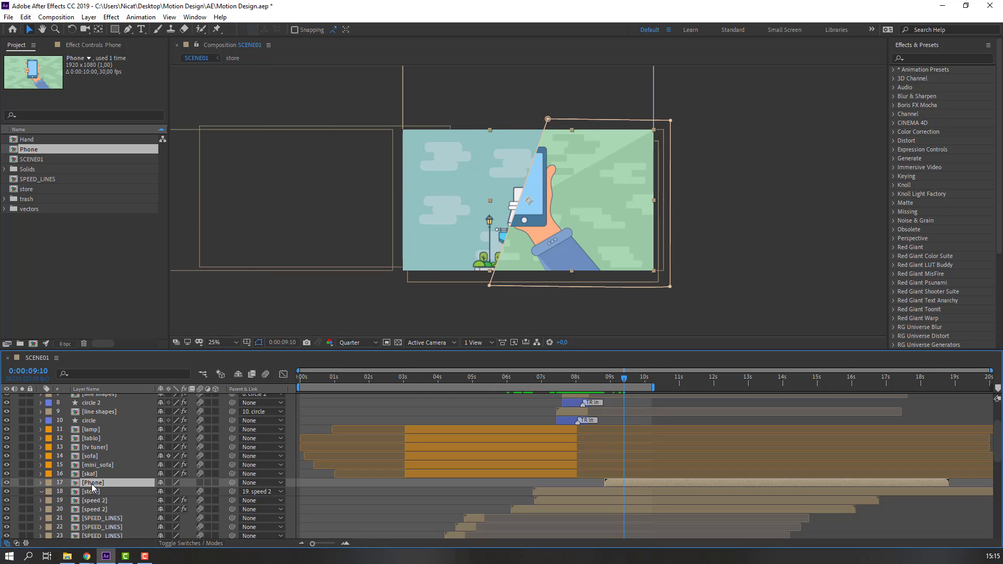
In the Phone composition, shift the hand layer to the right so the whole phone fits inside the masked area, and return to SCENE01
double_click(89, 484)
right_click(100, 513)
left_click(80, 508)
left_click(90, 443)
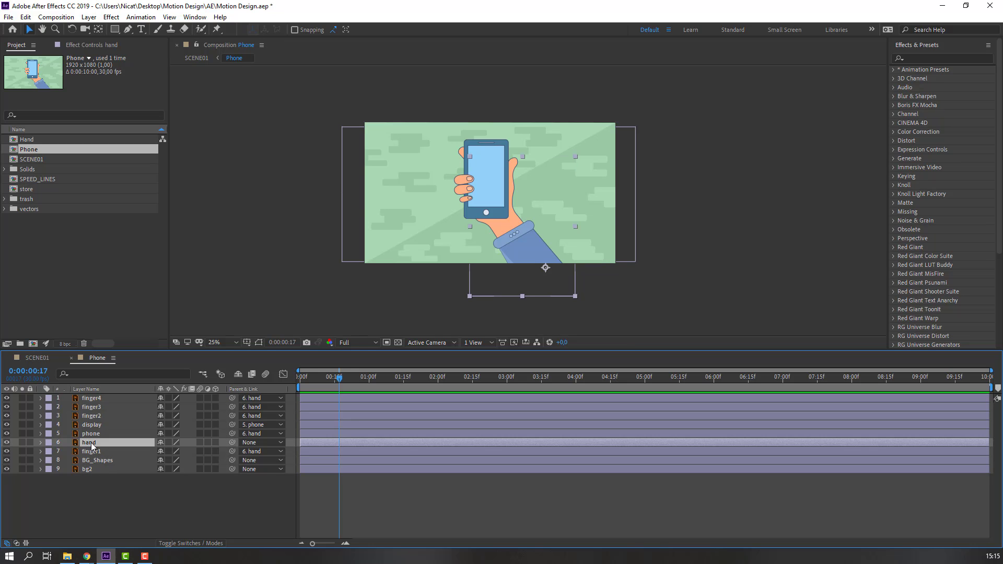
left_click_drag(515, 251, 569, 253)
left_click(36, 357)
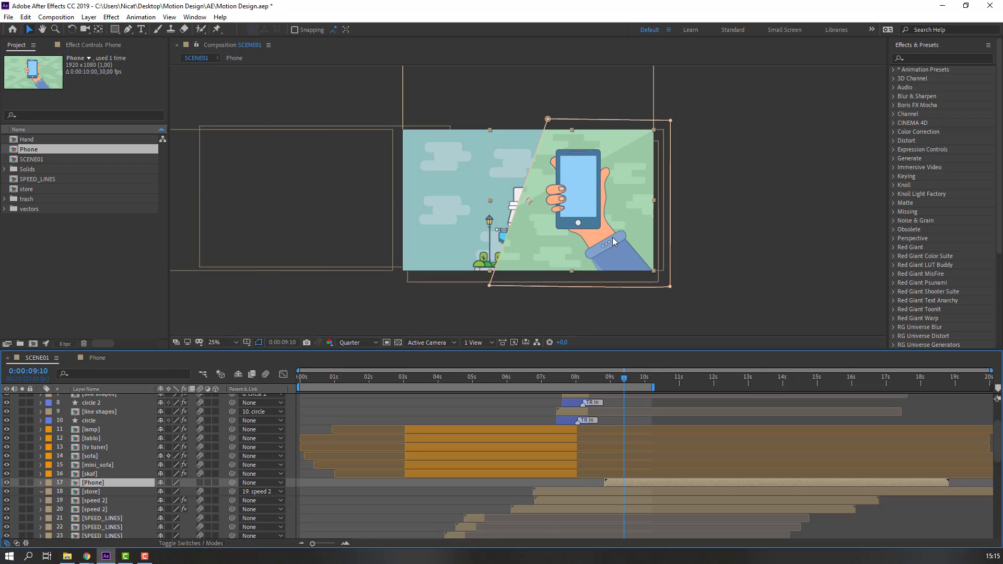
Keyframe the Phone layer's position from X 2229 at 0:00:08:21 to X 960 at about 9.5 seconds, and start the work area near 8 seconds
key("i")
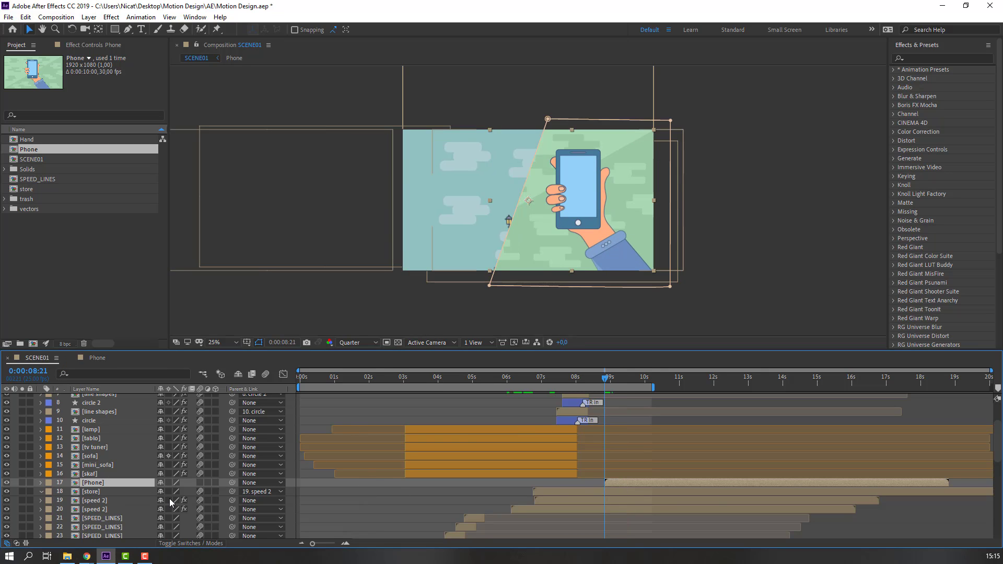
key("alt+shift+p")
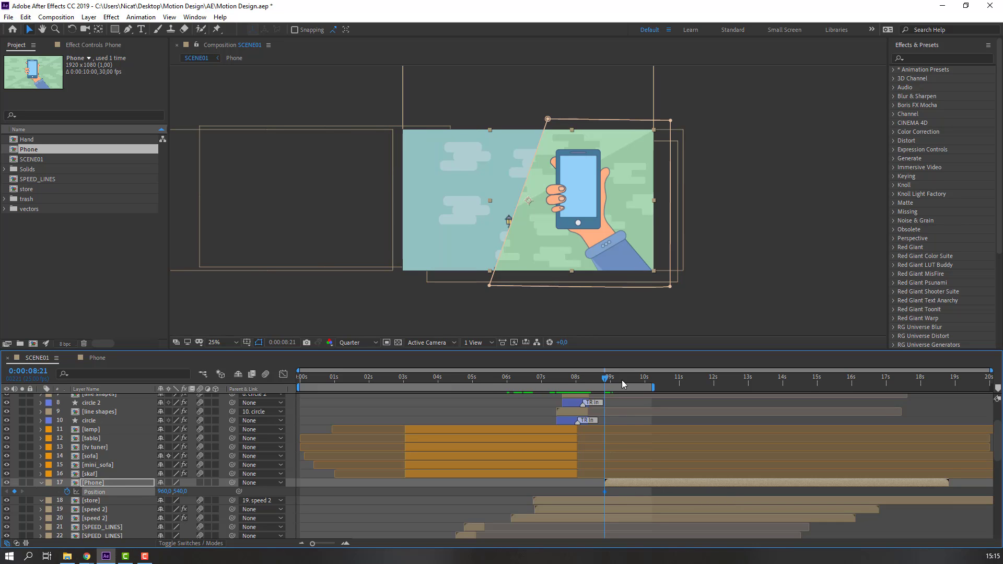
left_click_drag(625, 492, 628, 491)
left_click_drag(164, 491, 834, 493)
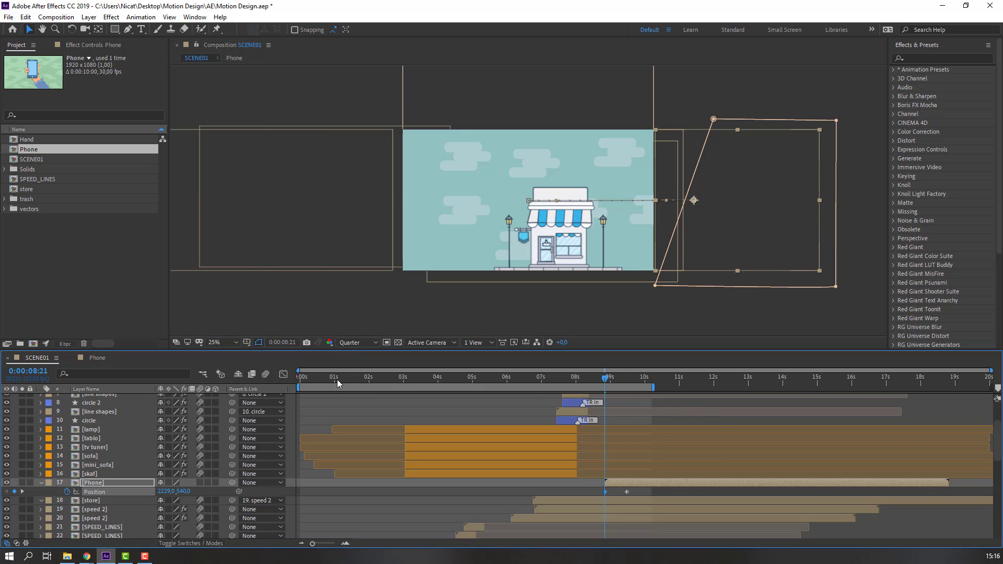
left_click_drag(296, 389, 604, 385)
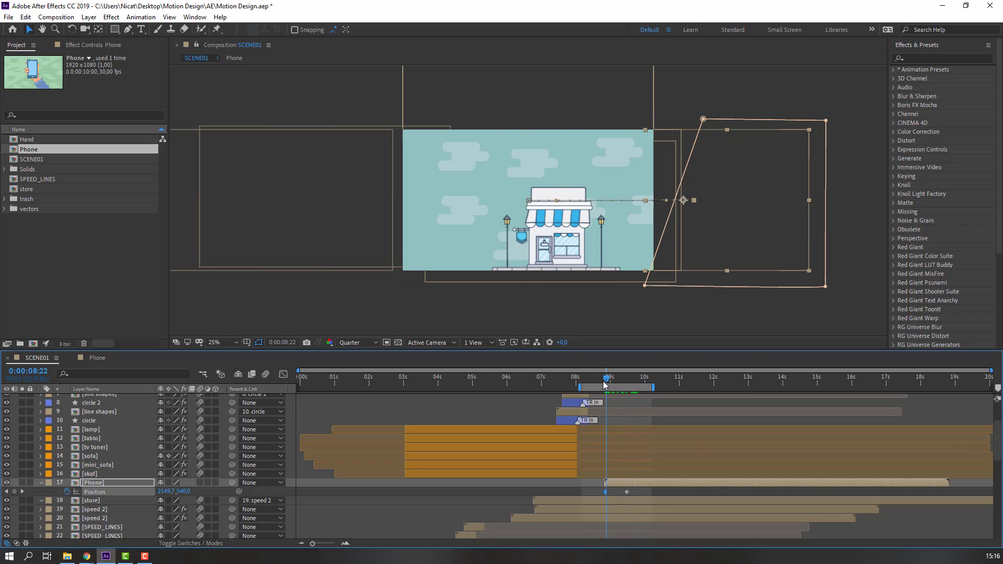
Apply Easy Ease to the Phone layer's position keyframes, sharpen the speed curve's peak in the Graph Editor, and preview the slide-in
right_click(627, 492)
mouse_move(708, 486)
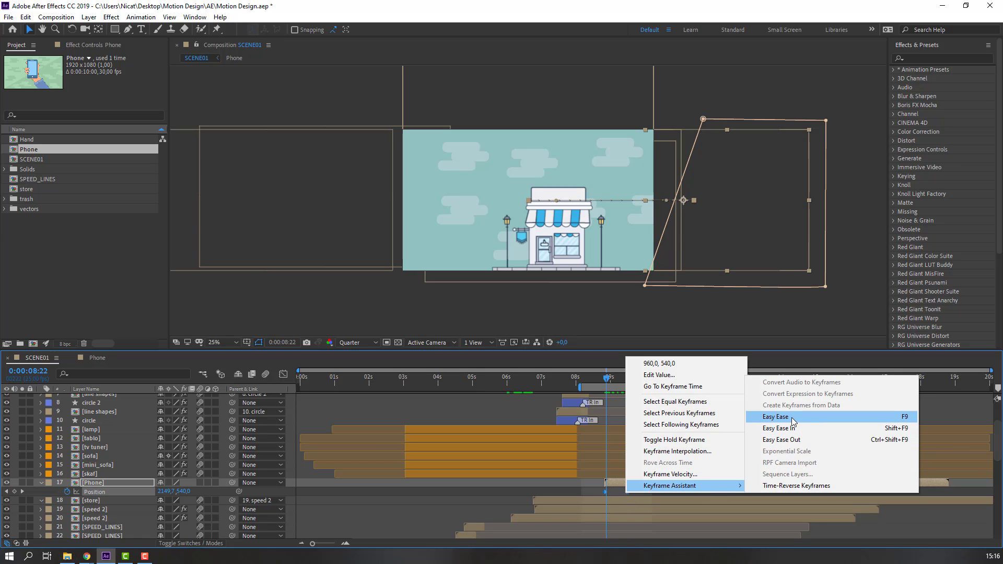
left_click(794, 417)
left_click(287, 374)
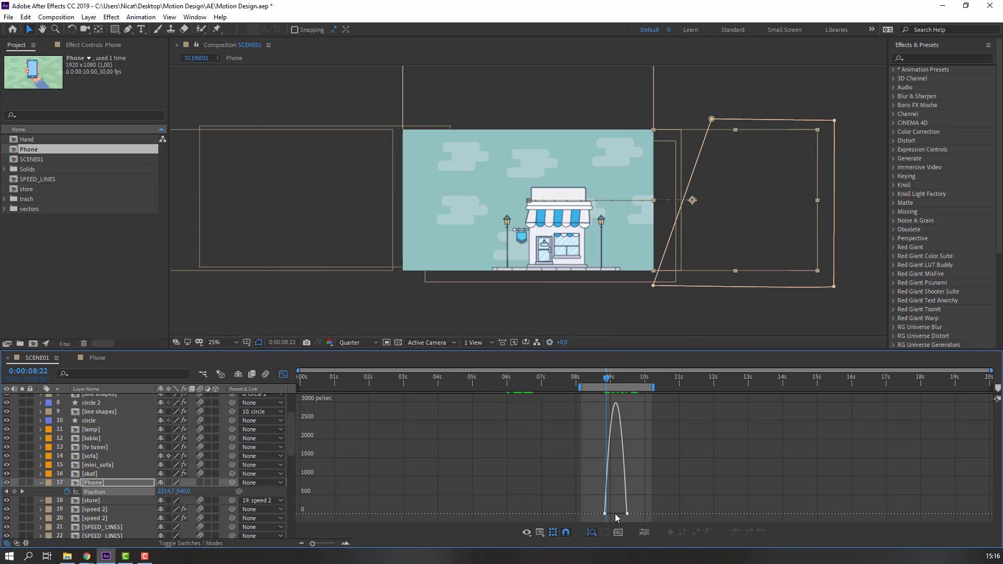
key("equal")
key("equal")
left_click_drag(616, 514, 665, 516)
key("space")
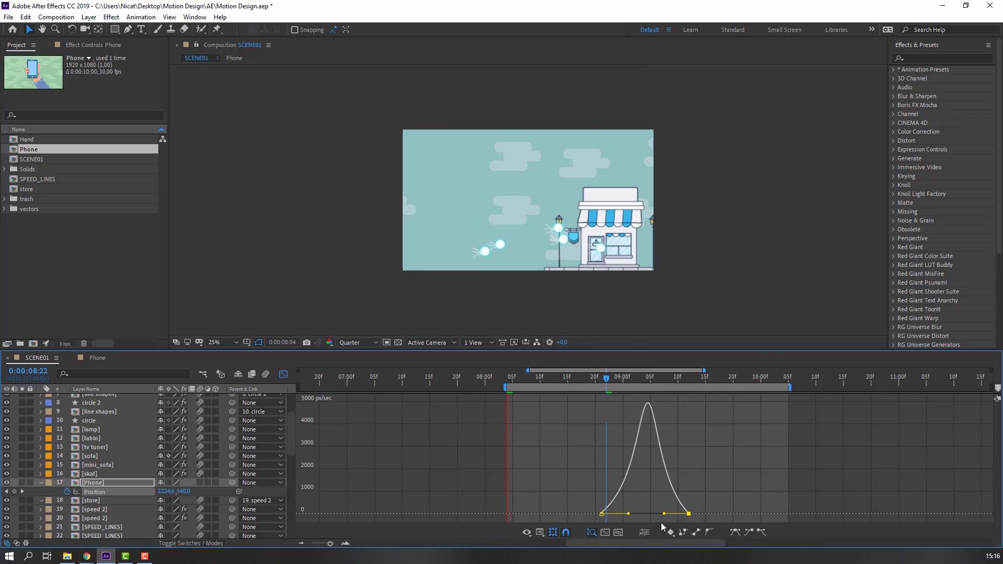
key("space")
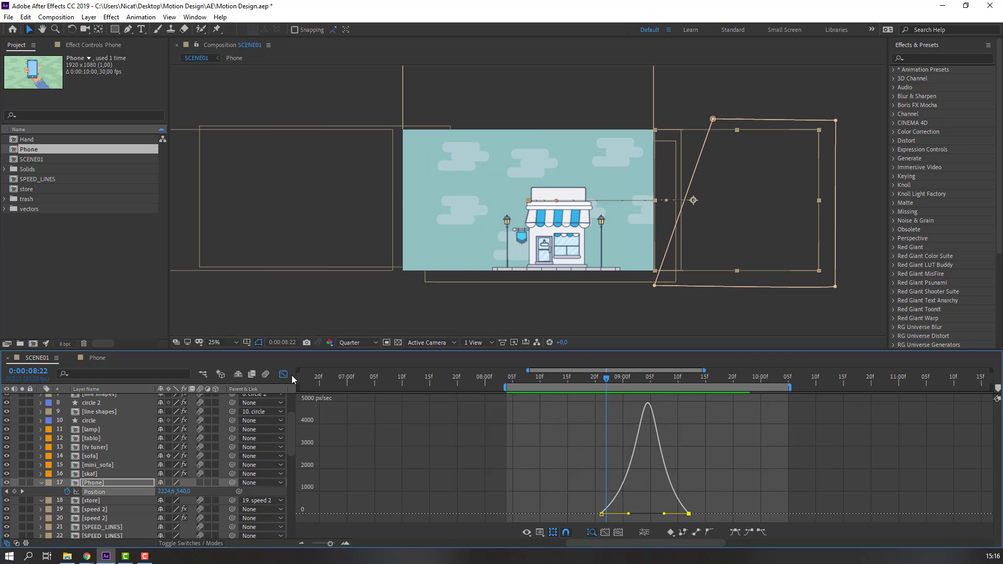
left_click(283, 374)
key("minus")
key("minus")
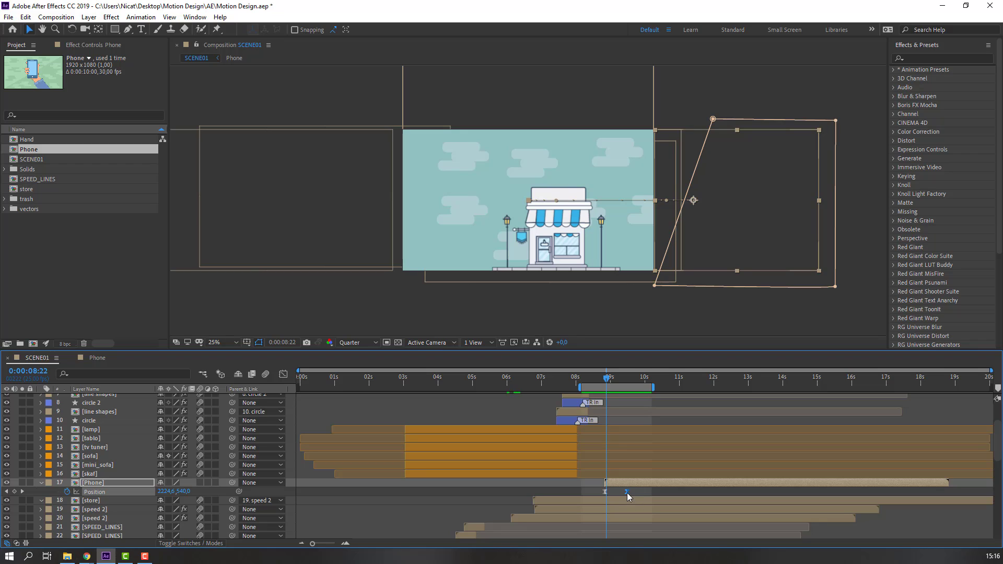
Move the Phone layer to start at 0:00:11:07 and place its last position keyframe at 0:00:12:22
left_click_drag(627, 491, 710, 484)
left_click_drag(605, 380, 687, 381)
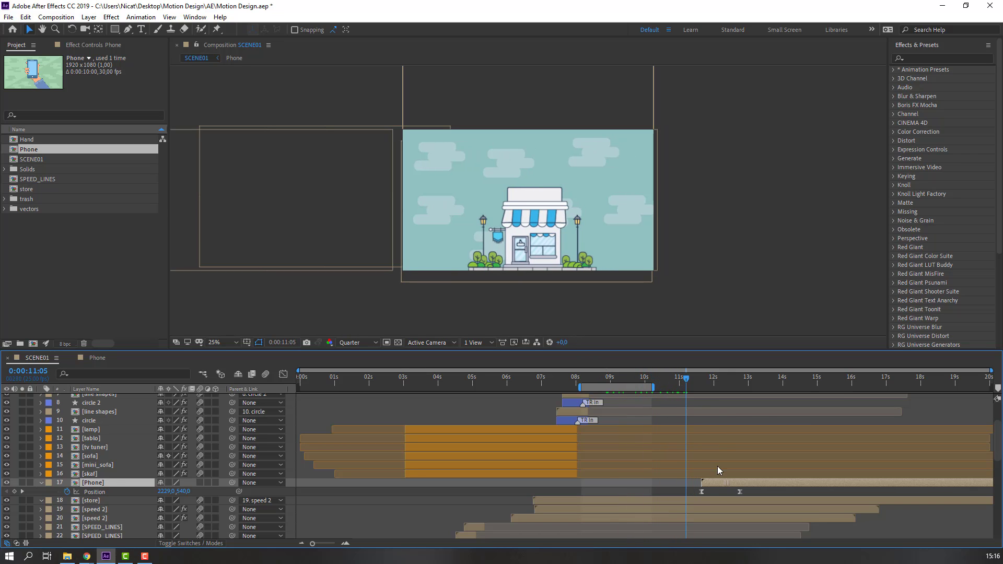
left_click(689, 381)
left_click_drag(717, 486, 743, 491)
Extend the end of the work area to about 14 seconds and preview the phone's slide-in
left_click_drag(656, 389, 784, 388)
left_click(606, 381)
key("space")
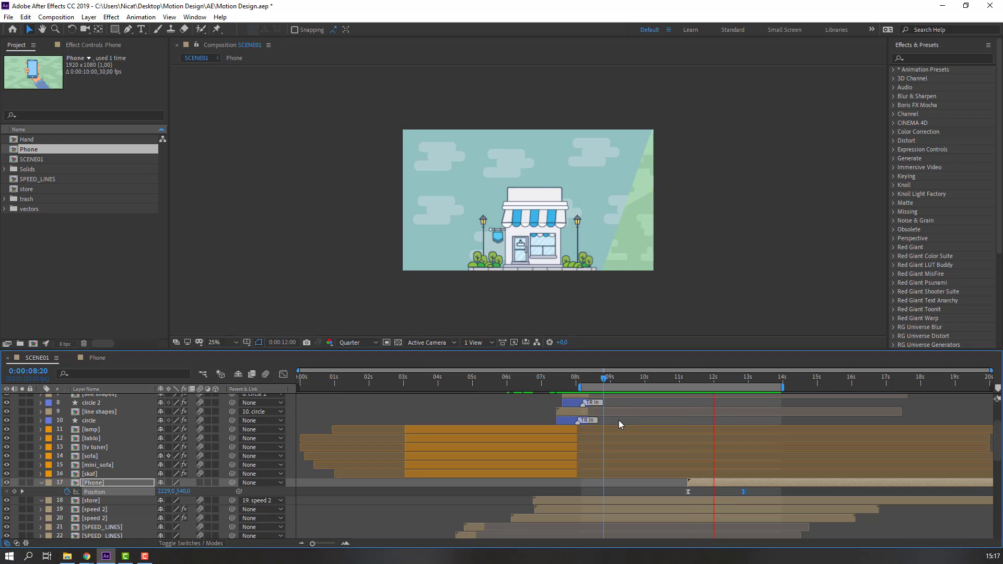
At SCENE01 time 0:00:11:07, open the store composition and set a starting position keyframe on Layer 2
left_click_drag(685, 378, 689, 380)
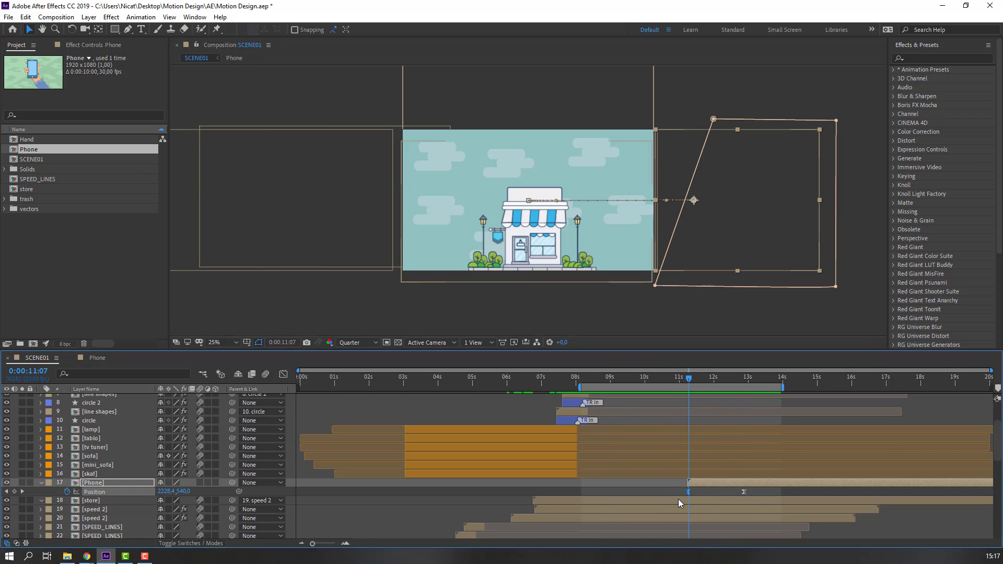
double_click(89, 502)
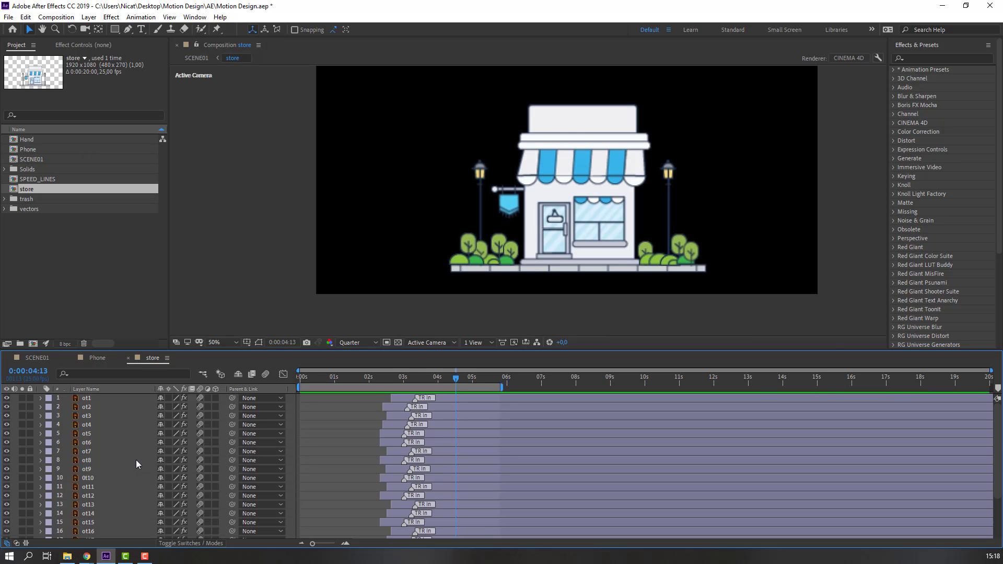
left_click(575, 126)
left_click(6, 534)
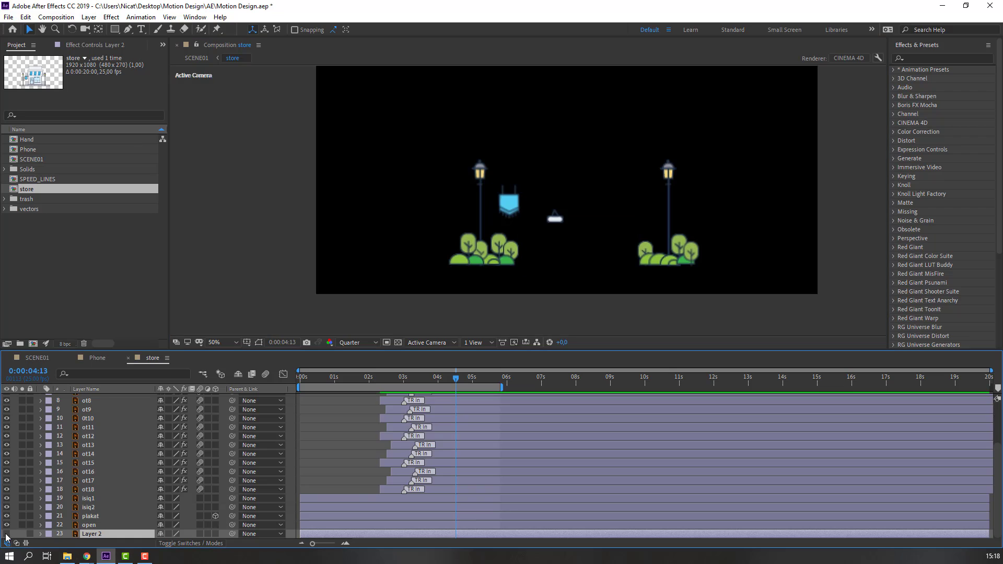
left_click(6, 533)
key("p")
left_click(67, 534)
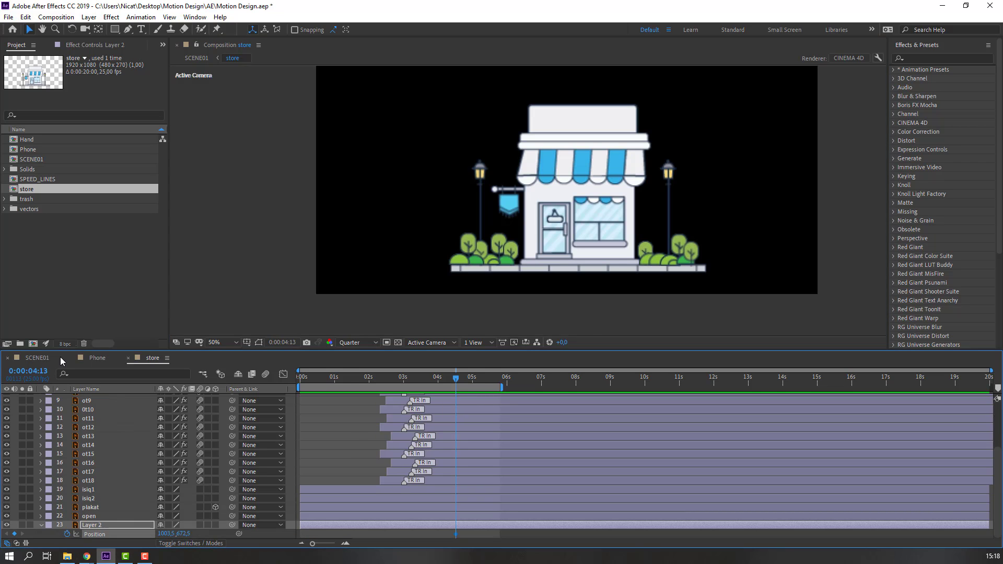
At the time matching 0:00:12:22 in SCENE01, keyframe Layer 2 of the store composition farther left, clear of the phone panel
left_click(44, 358)
left_click_drag(709, 381, 745, 383)
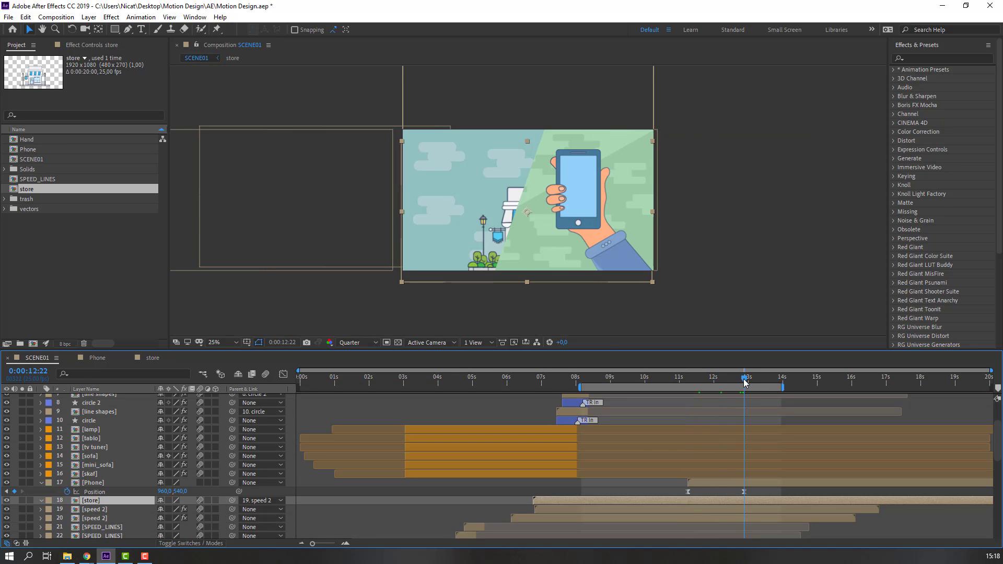
left_click(137, 358)
left_click_drag(150, 534, 78, 533)
left_click(41, 359)
left_click(148, 359)
key("j")
Parent all the other store layers, from ot1 through open, to Layer 2
left_click(94, 517)
scroll(90, 494, "up", 3)
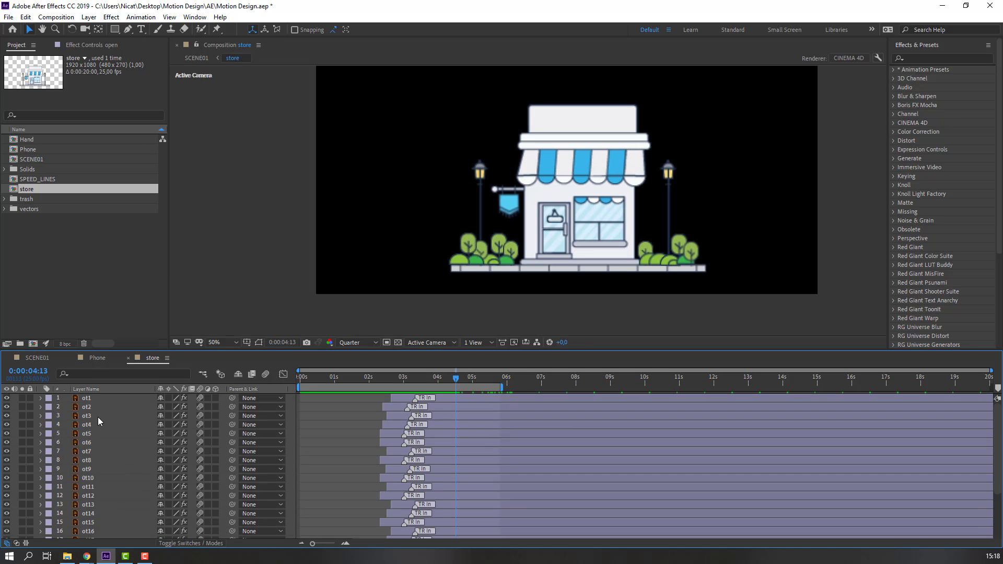
left_click(98, 400, "shift")
scroll(114, 455, "down", 3)
left_click_drag(232, 471, 95, 527)
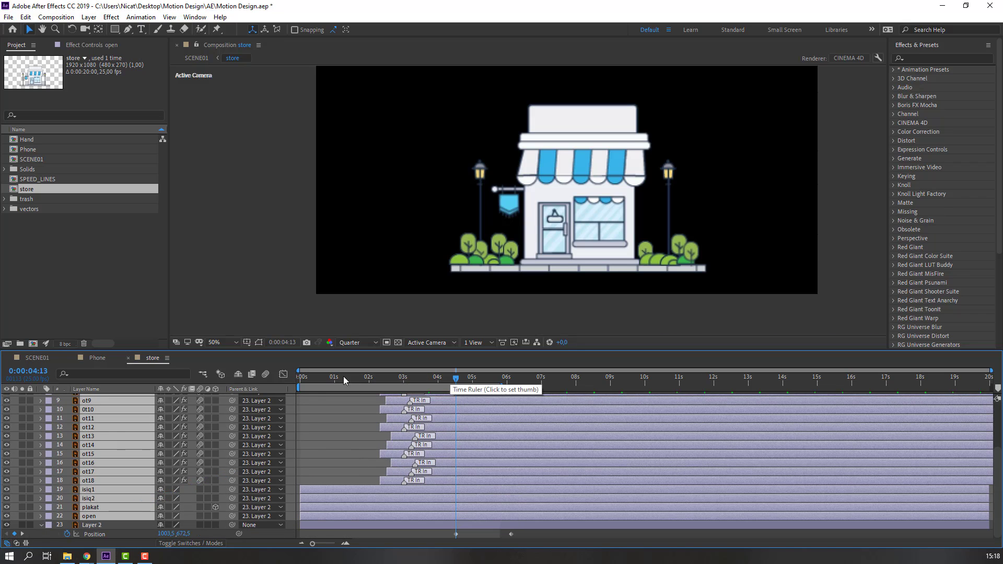
Apply Easy Ease to both of Layer 2's position keyframes and adjust their speed curve in the Graph Editor
mouse_move(455, 378)
left_mouse_down()
mouse_move(490, 381)
mouse_move(292, 383)
mouse_move(456, 386)
left_mouse_up()
left_click(455, 533)
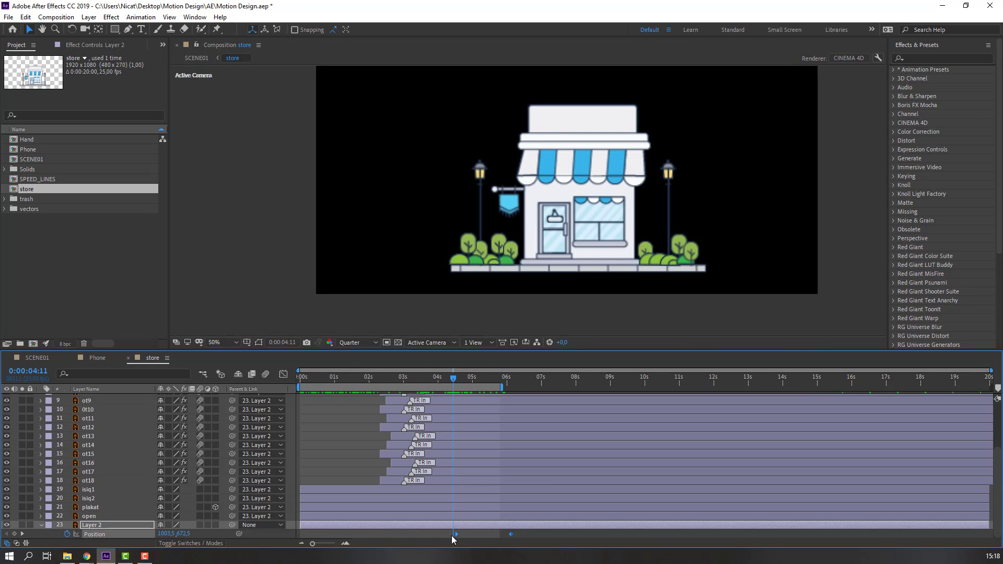
right_click(455, 534)
mouse_move(555, 526)
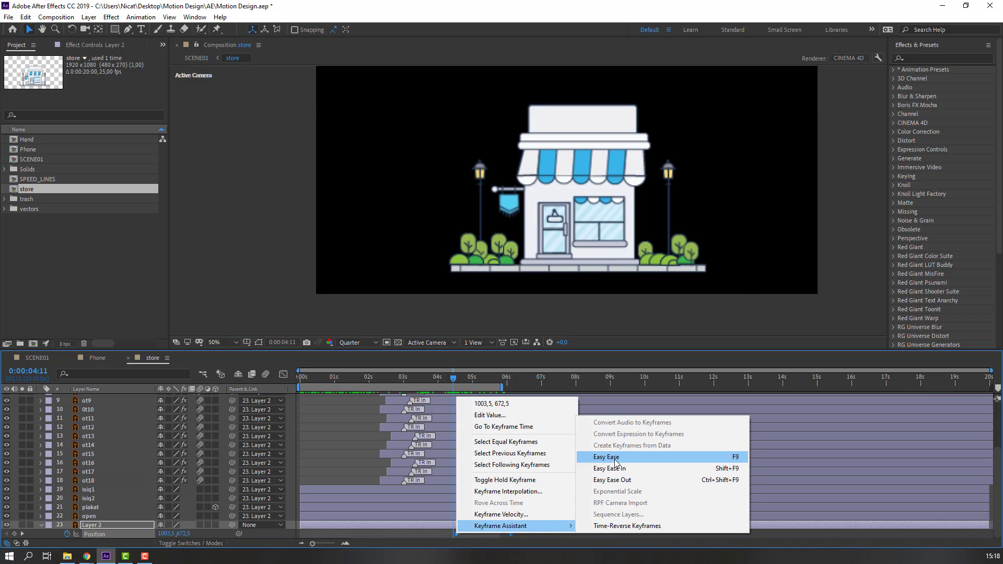
left_click(611, 457)
left_click(283, 374)
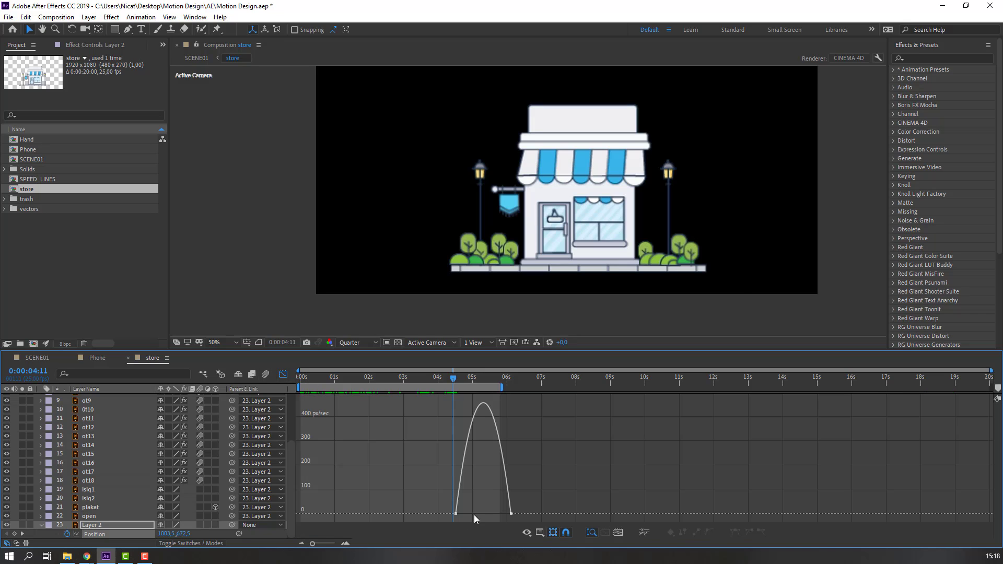
mouse_move(484, 497)
left_mouse_down()
mouse_move(439, 525)
mouse_move(493, 512)
left_mouse_up()
In SCENE01, keyframe the store layer's position at 0:00:11:07 and set its X position to 810,7 at 0:00:12:22
left_click(37, 358)
mouse_move(687, 378)
left_mouse_down()
mouse_move(733, 381)
mouse_move(689, 382)
left_mouse_up()
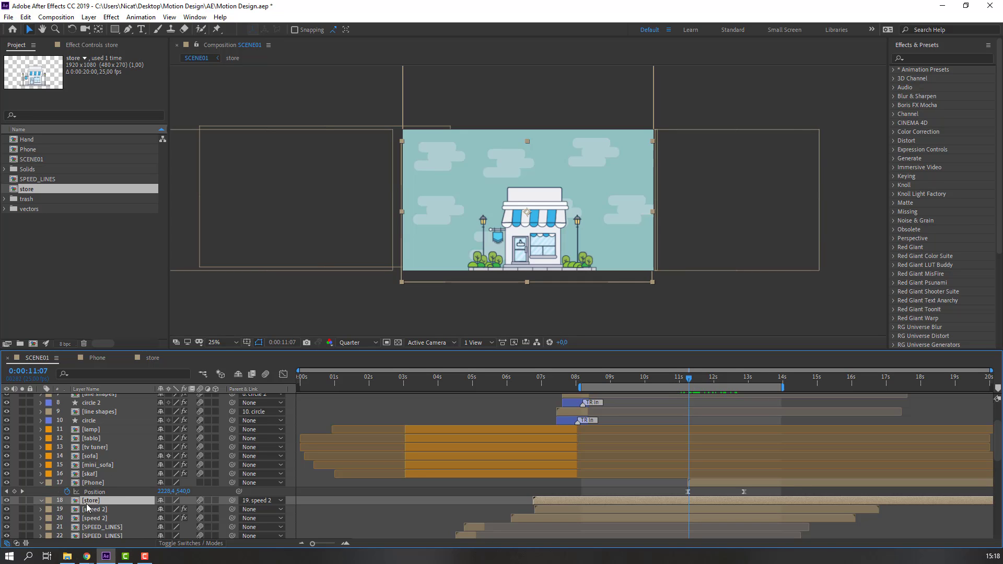
key("p")
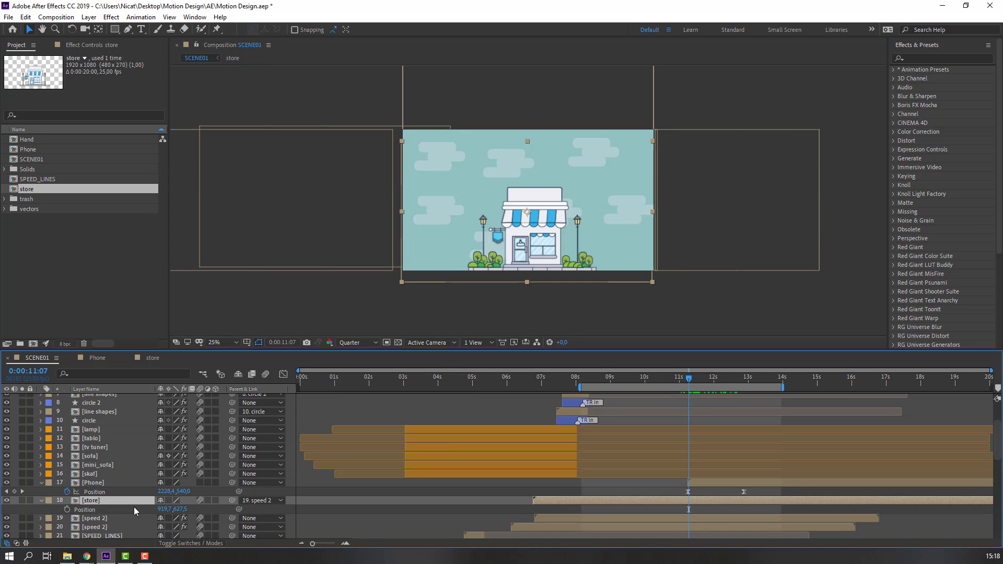
left_click(67, 510)
left_click_drag(700, 379, 746, 382)
left_click_drag(169, 512, 112, 508)
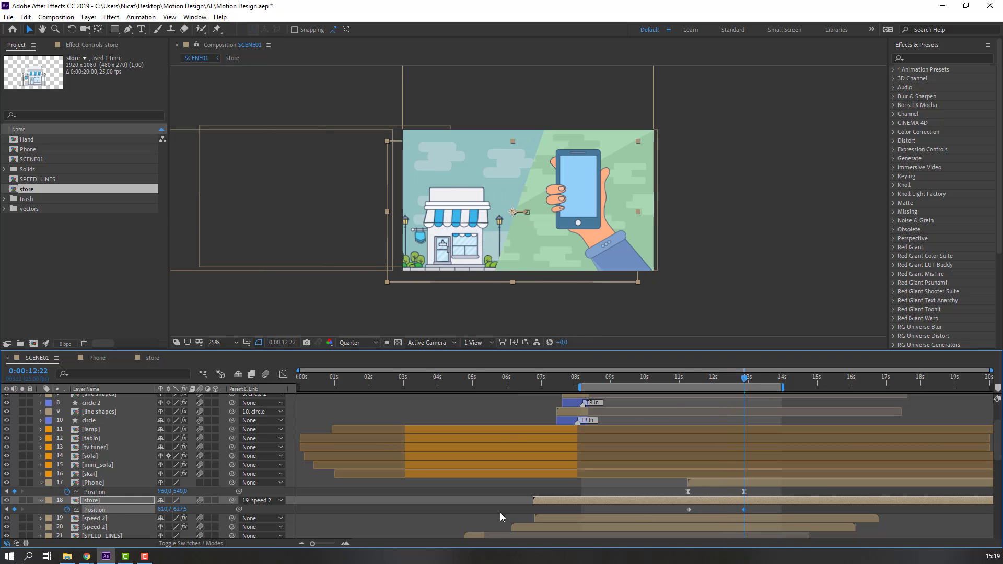
Apply Easy Ease to the store layer's position keyframes, sharpen the speed curve's peak, and preview the transition
right_click(691, 509)
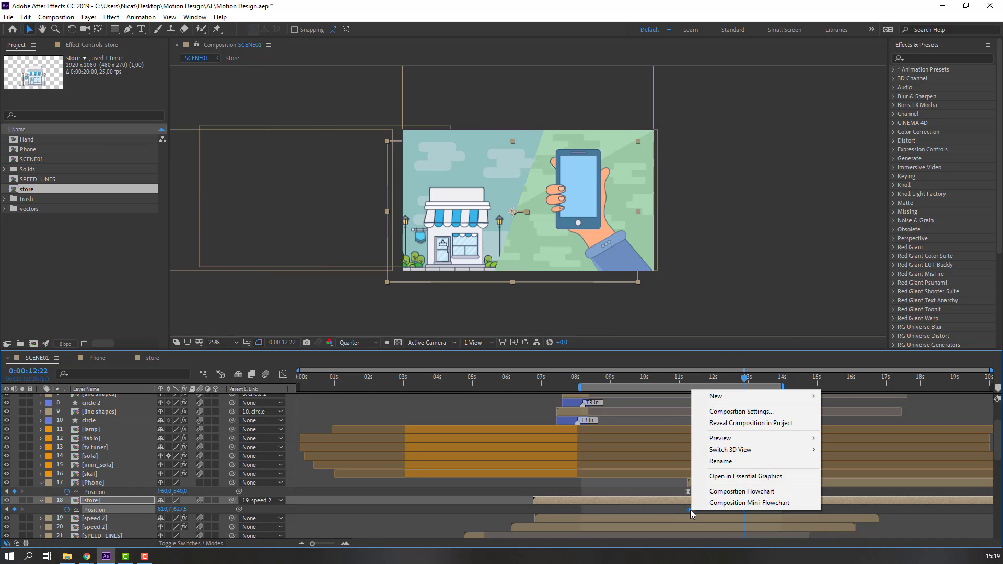
right_click(689, 510)
mouse_move(736, 497)
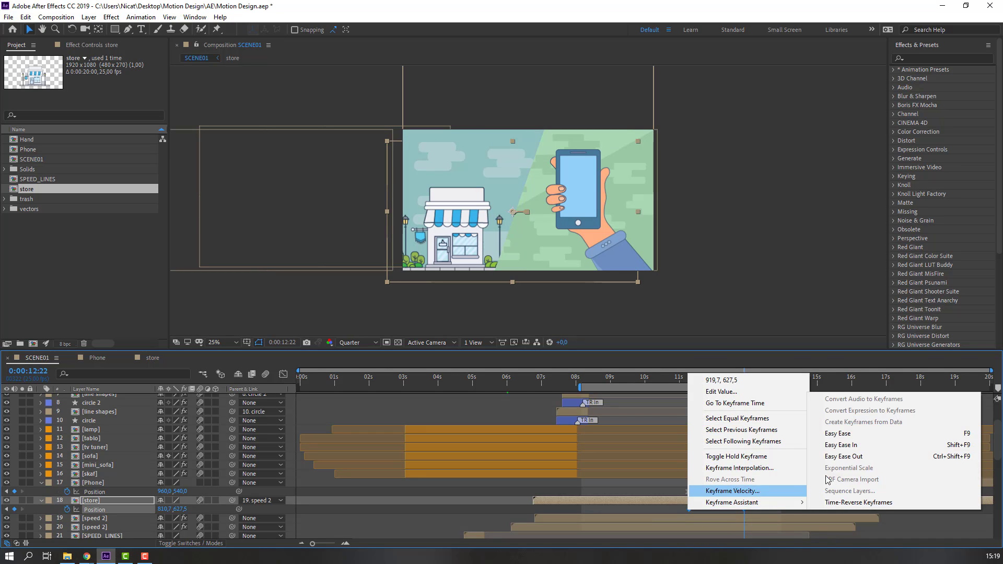
left_click(768, 433)
left_click_drag(698, 513, 730, 514)
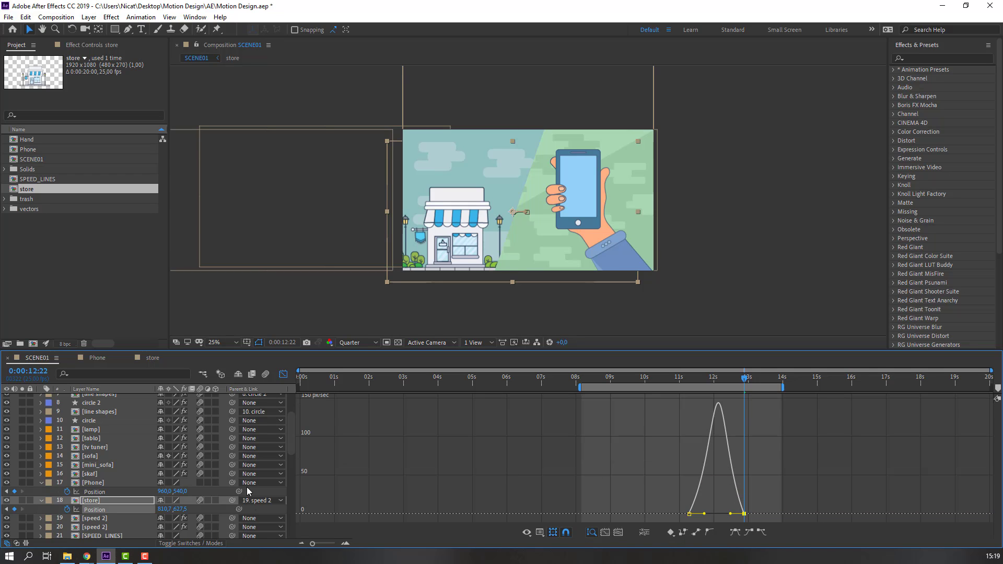
key("space")
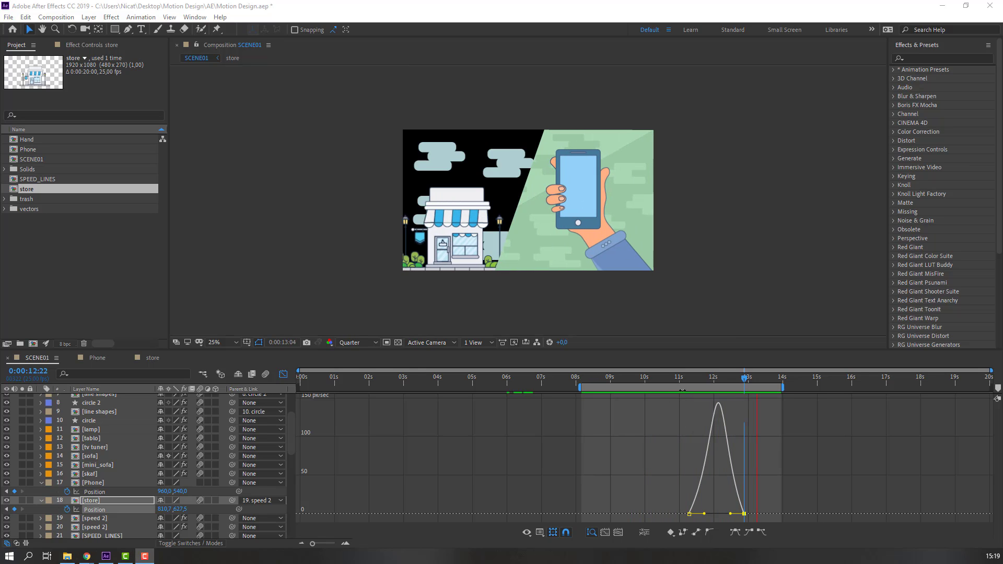
Collapse the Phone and store layers' properties and close the Graph Editor to show the layer bars
left_click(731, 377)
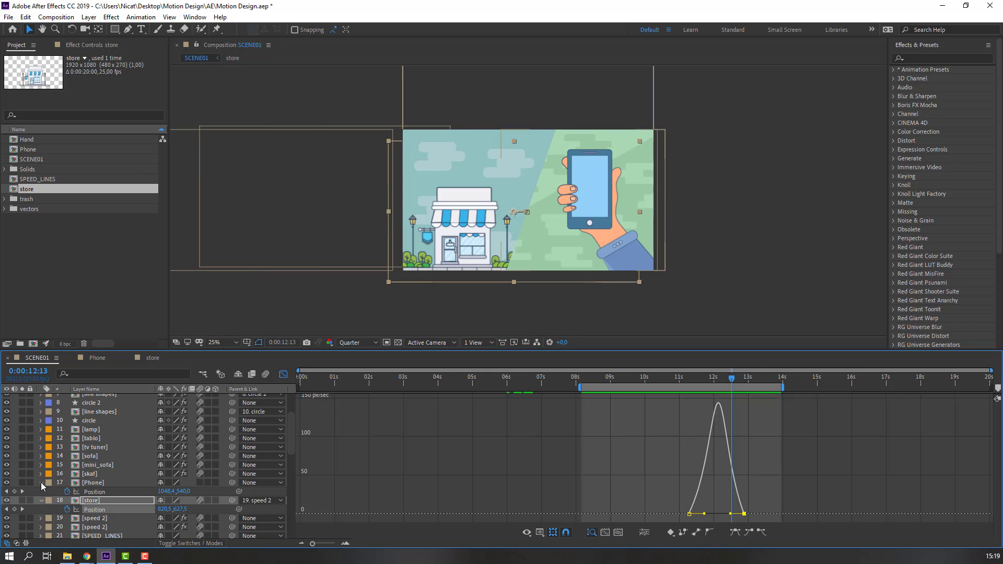
left_click(40, 482)
left_click(40, 491)
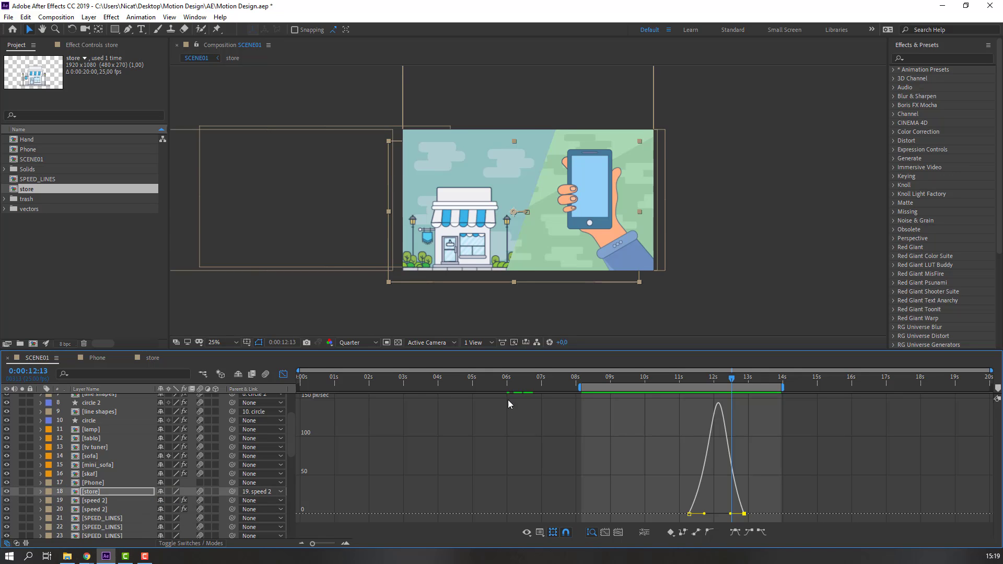
left_click(284, 375)
scroll(682, 483, "down", 5)
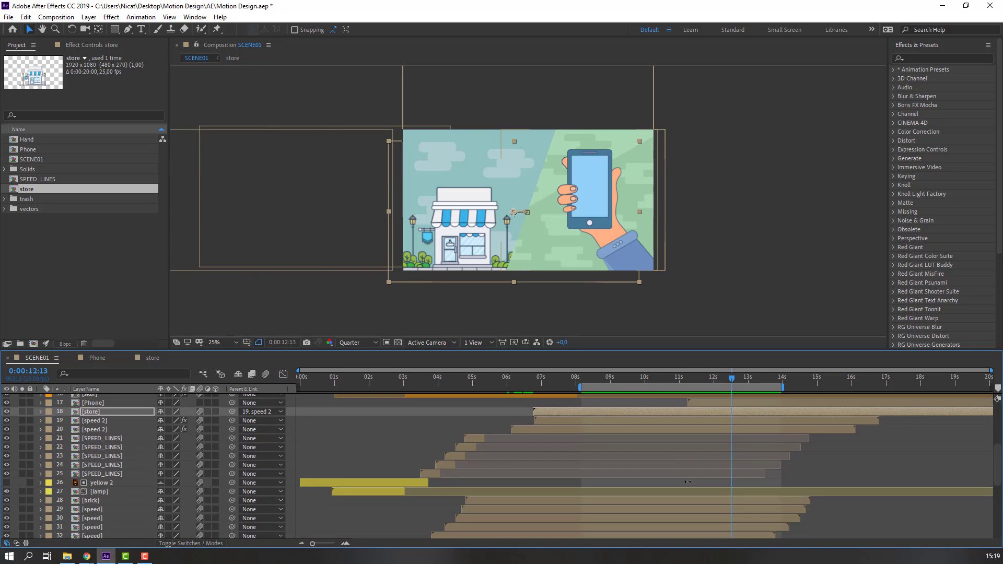
Extend the end of the BG 2 layer to about 17 seconds so the background lasts beyond the transition
left_click(102, 511)
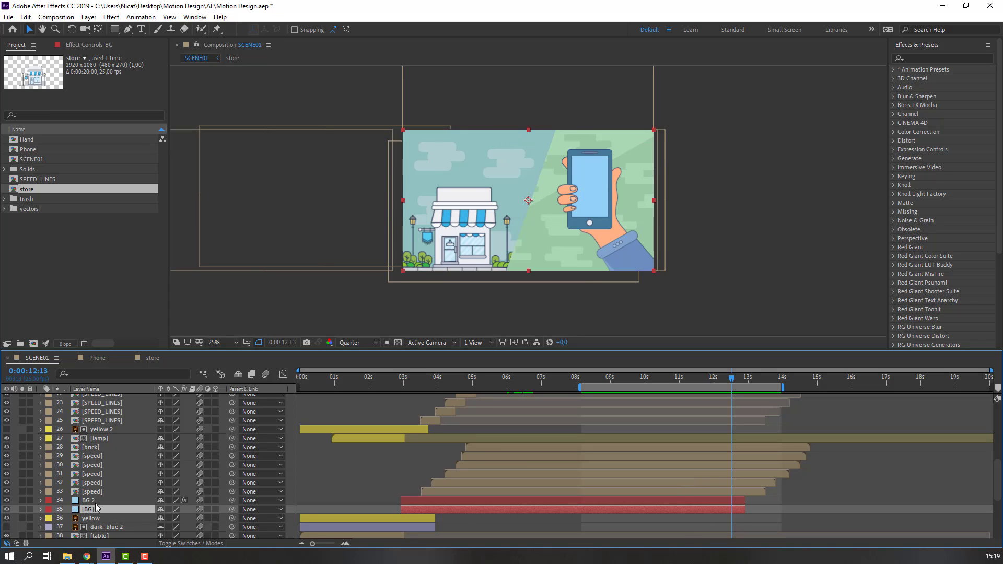
left_click(723, 501)
left_click_drag(775, 498, 867, 501)
mouse_move(733, 380)
left_mouse_down()
mouse_move(789, 380)
mouse_move(747, 382)
left_mouse_up()
left_click(748, 385)
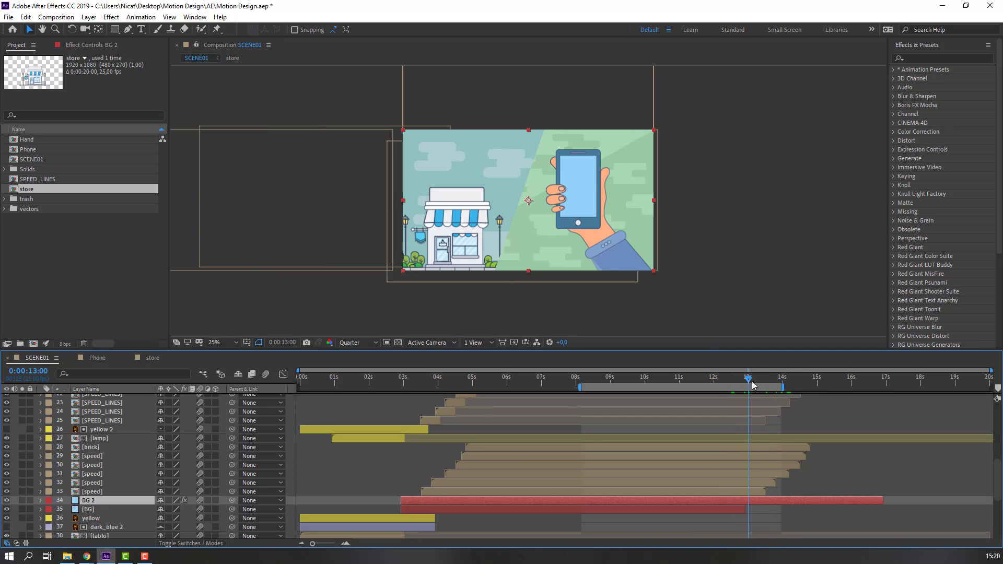
Add a Mask Path keyframe to the Phone layer's Mask 1 at 0:00:13:12
scroll(603, 461, "up", 5)
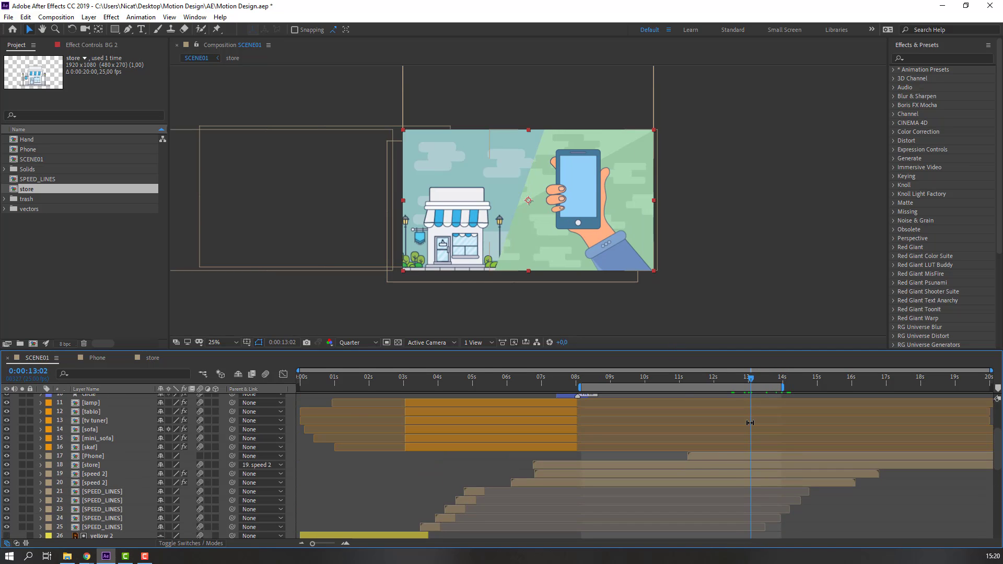
left_click_drag(716, 382, 764, 380)
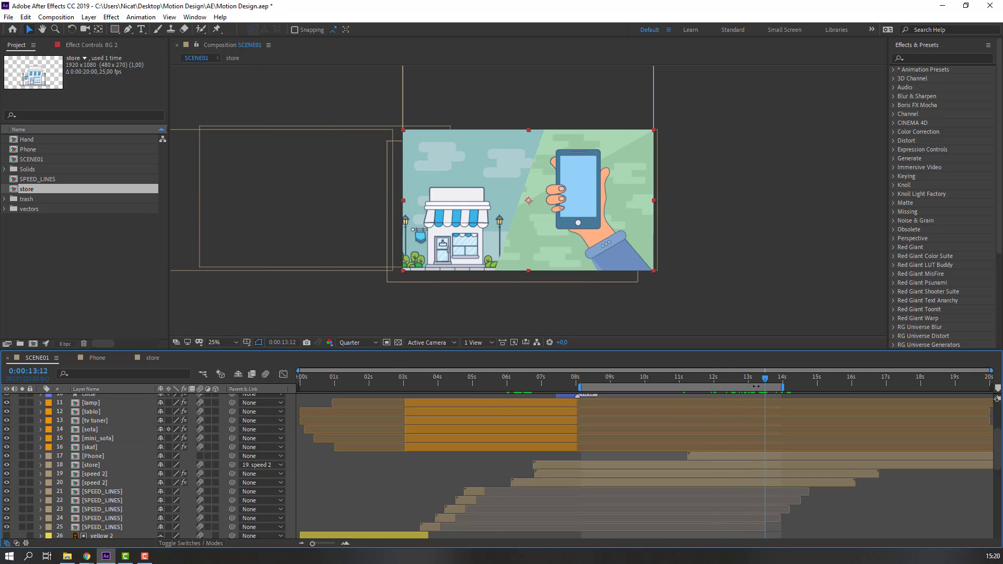
left_click(90, 456)
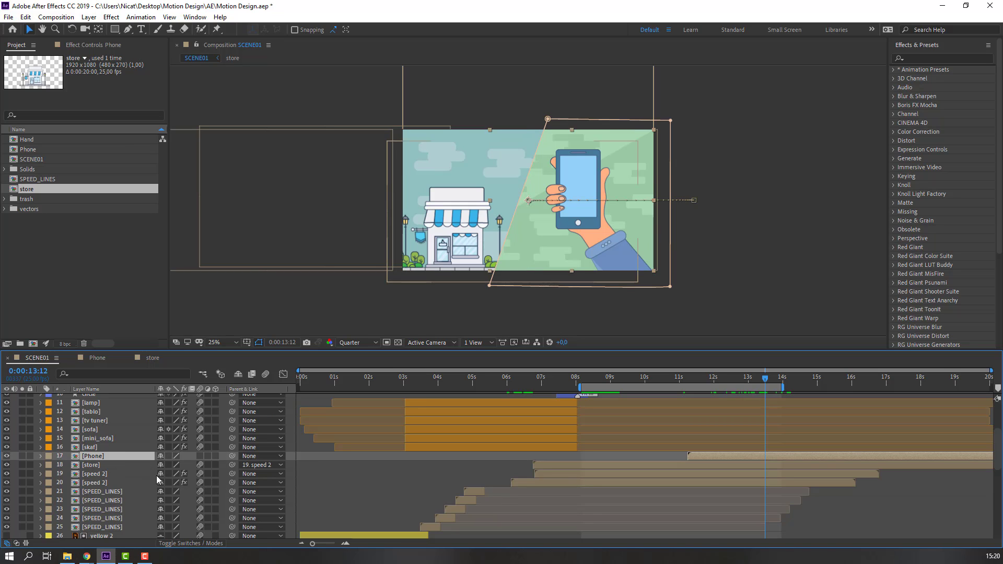
key("m")
key("F2")
left_click(60, 466)
left_click(59, 466)
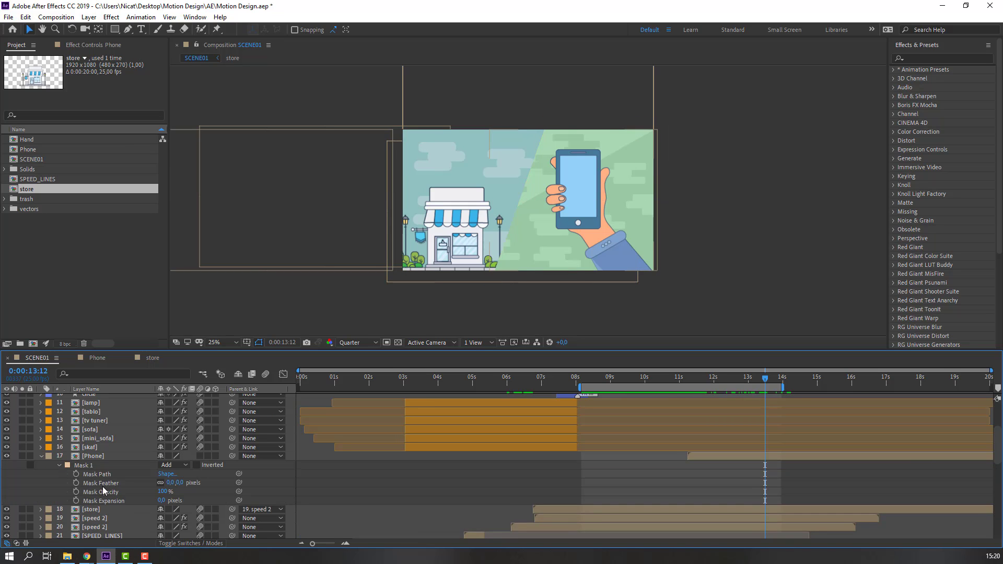
left_click(77, 474)
At 0:00:13:24, move the two left mask vertices past the frame's left edge so the Phone layer fills the frame
left_click(781, 380)
left_click_drag(781, 383, 784, 383)
left_click(780, 483)
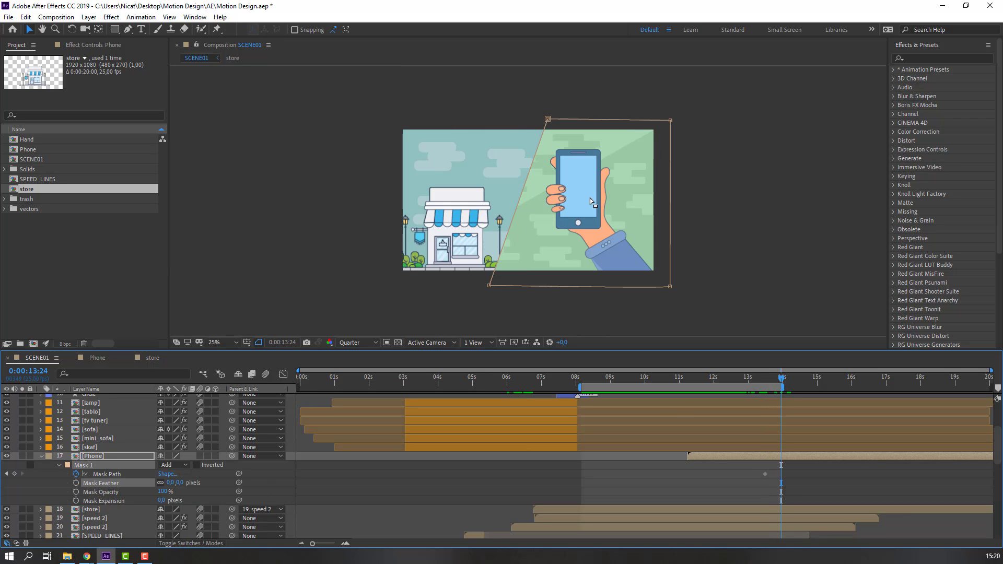
left_click(548, 122)
left_click_drag(491, 276, 342, 277)
Apply Easy Ease to the Phone layer's Mask Path keyframes and shape their speed curve into a sharp peak in the Graph Editor
mouse_move(763, 378)
left_mouse_down()
mouse_move(778, 380)
mouse_move(763, 385)
left_mouse_up()
left_click(781, 474)
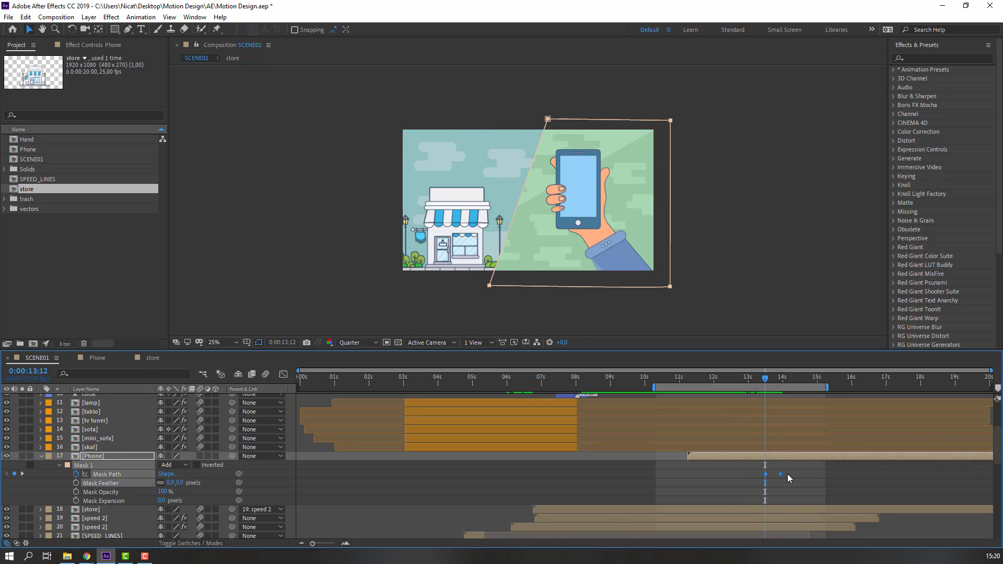
right_click(781, 474)
left_click(688, 396)
key("shift+F3")
key("=")
key("=")
left_click_drag(776, 513, 815, 514)
key("minus")
key("minus")
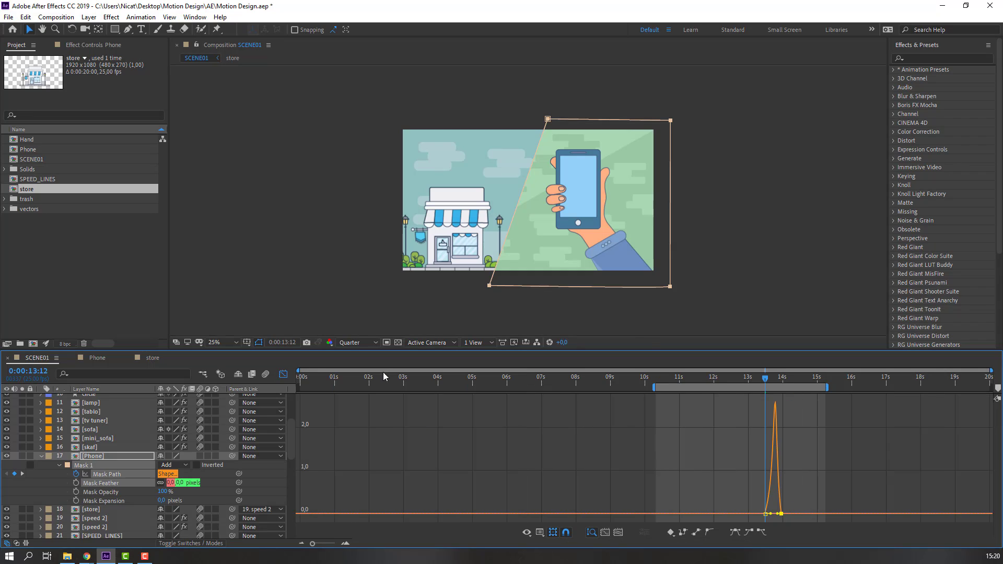
left_click(284, 375)
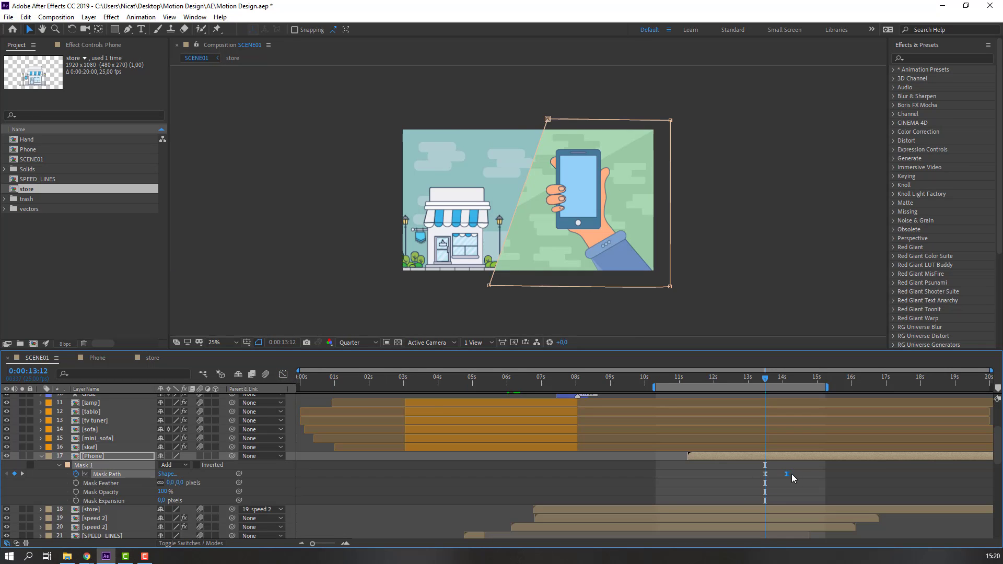
Retime the Mask Path keyframes to 0:00:13:18 and about 0:00:15:03, extend the work area to about 0:00:16:10, and preview
key("space")
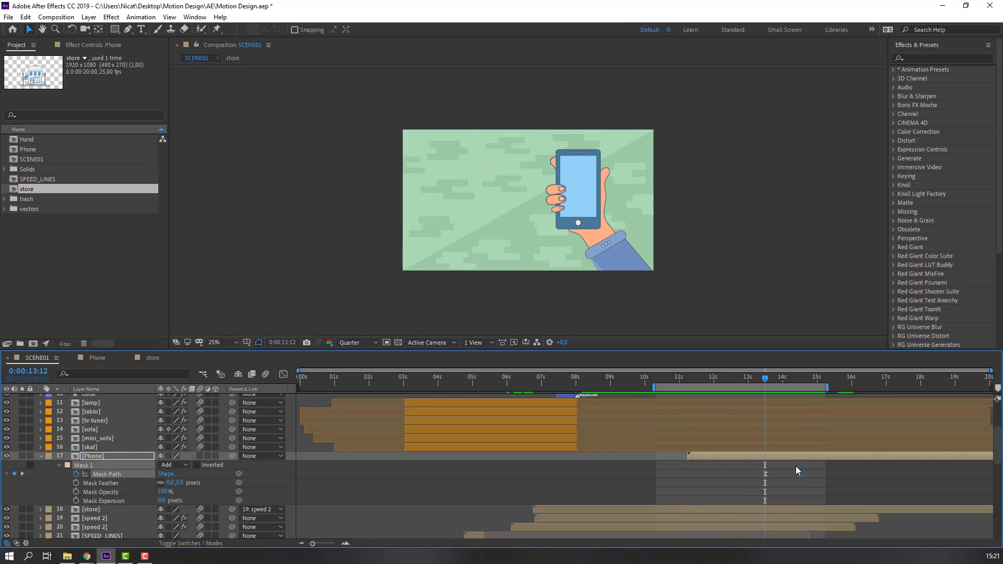
mouse_move(819, 469)
left_mouse_down()
mouse_move(746, 481)
mouse_move(819, 475)
left_mouse_up()
left_click(825, 482)
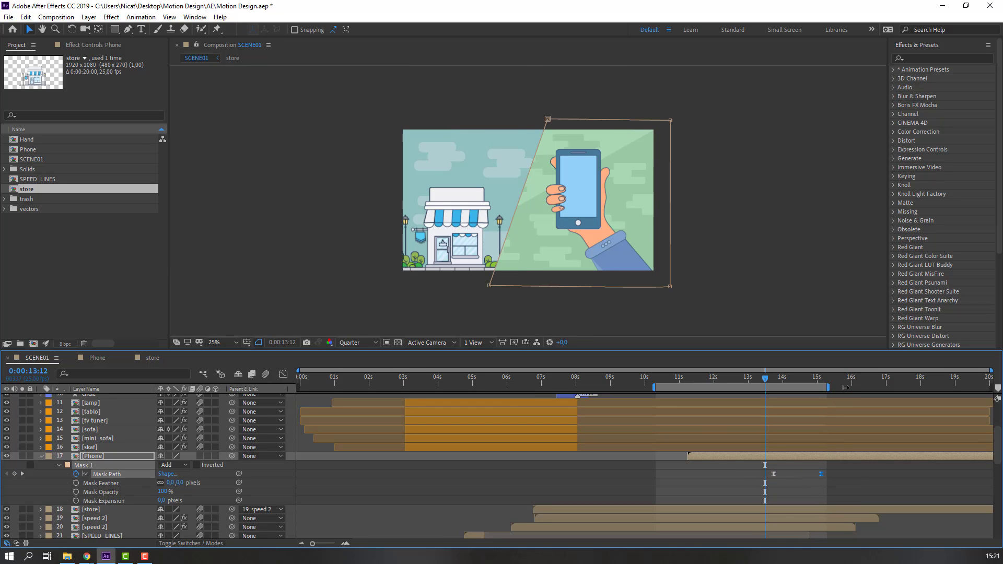
left_click_drag(845, 387, 865, 387)
key("space")
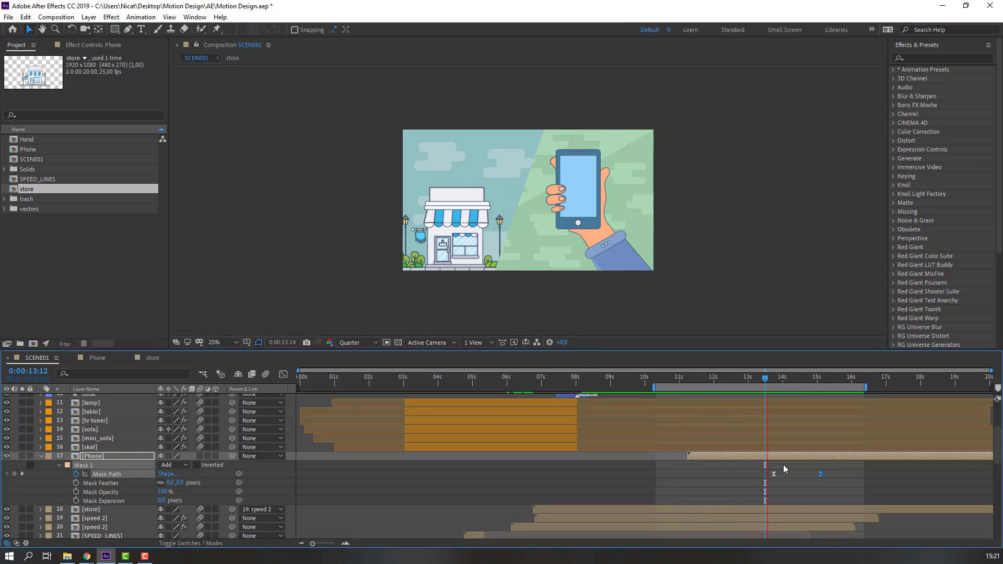
Keyframe the store layer's position to slide it further left out of frame, between about 0:00:13:21 and 0:00:15:06
left_click(776, 380)
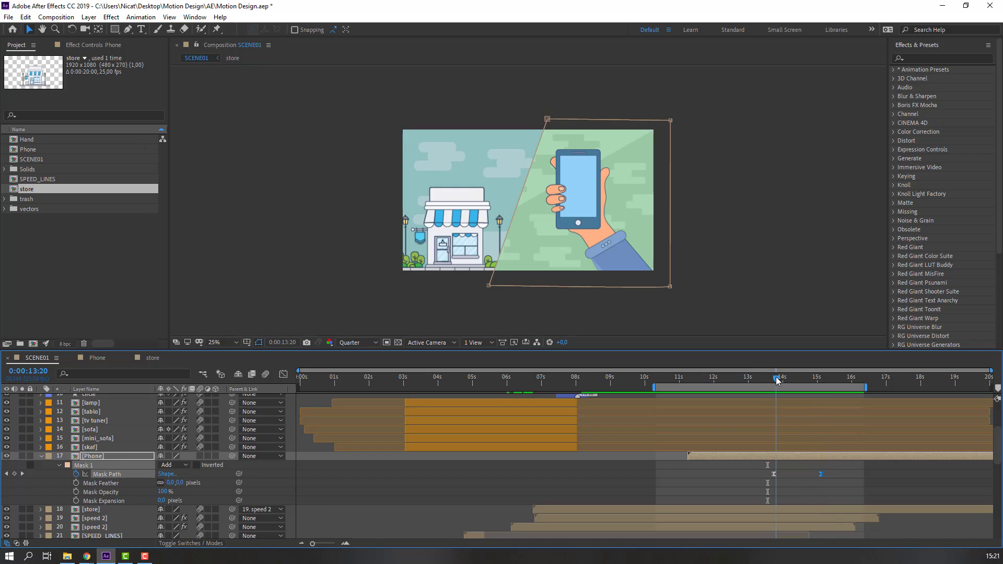
left_click_drag(774, 378, 773, 377)
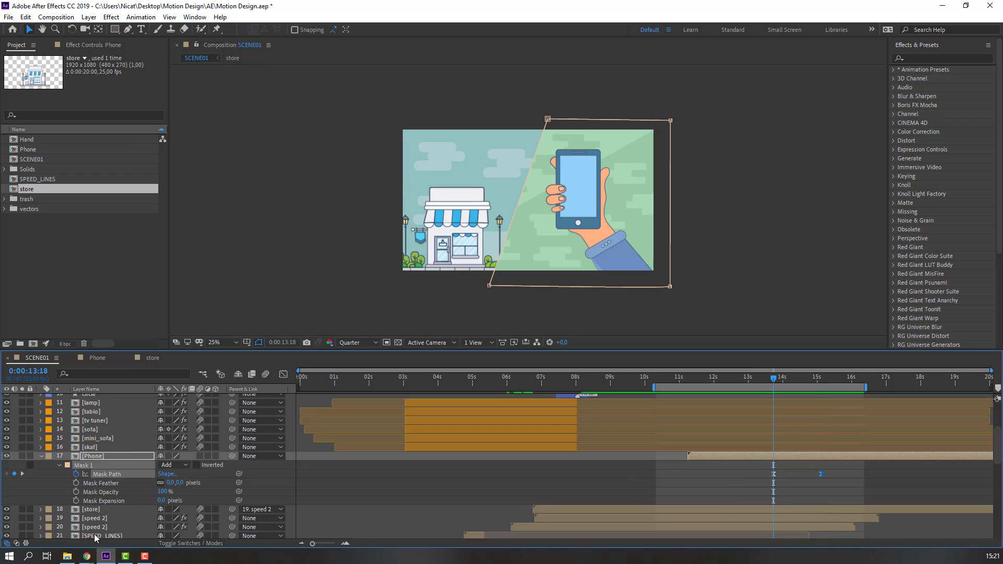
left_click(95, 511)
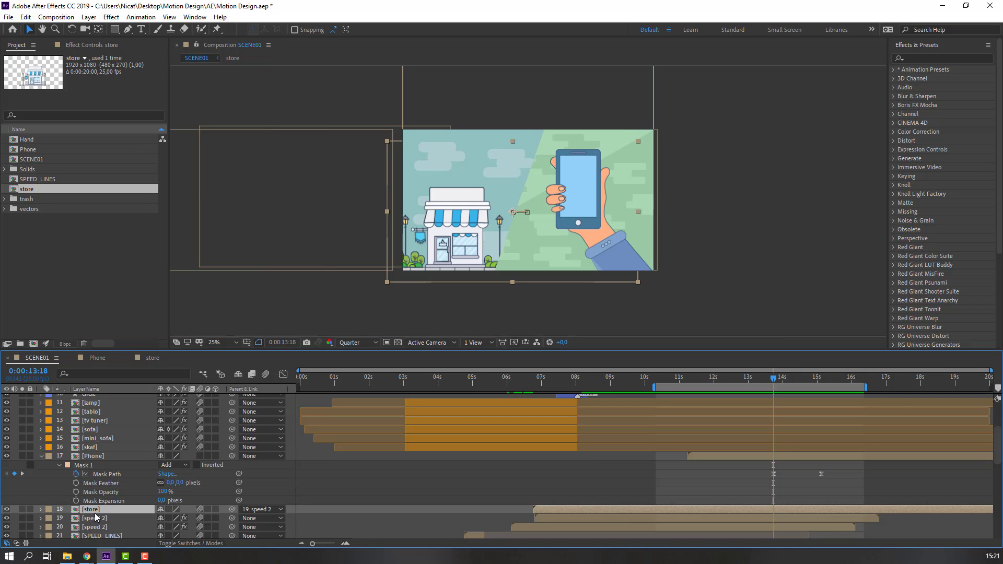
key("p")
left_click(15, 518)
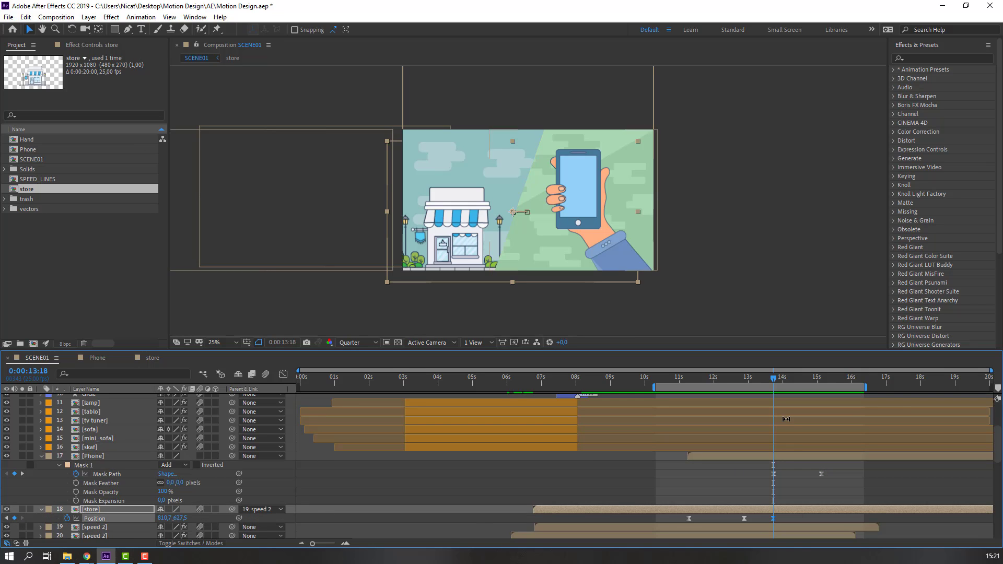
left_click_drag(784, 375, 804, 377)
left_click_drag(164, 520, 93, 521)
left_click_drag(804, 518, 777, 518)
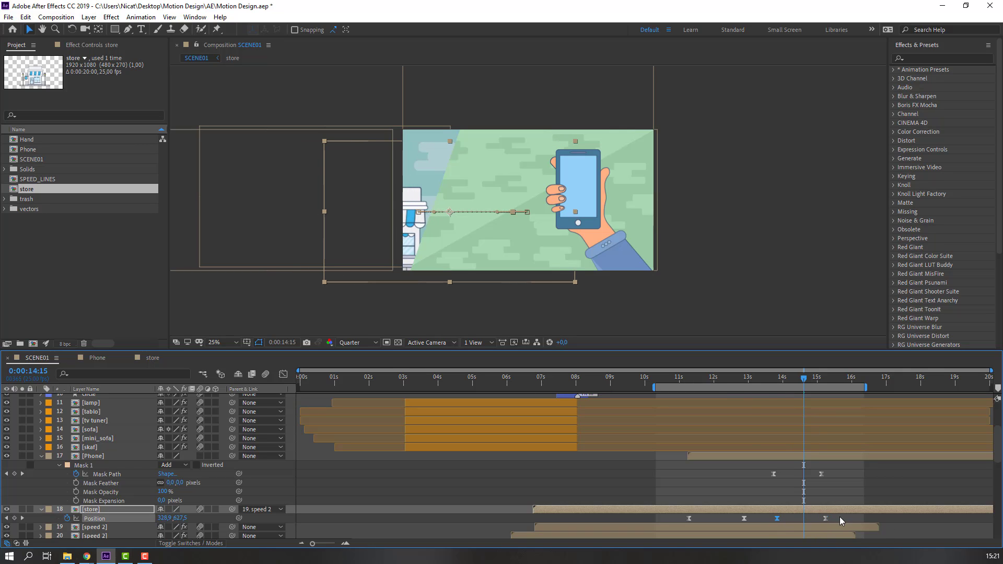
Sharpen the speed curve of the store's second position move and preview it with the work area set around the transition
key("shift+F3")
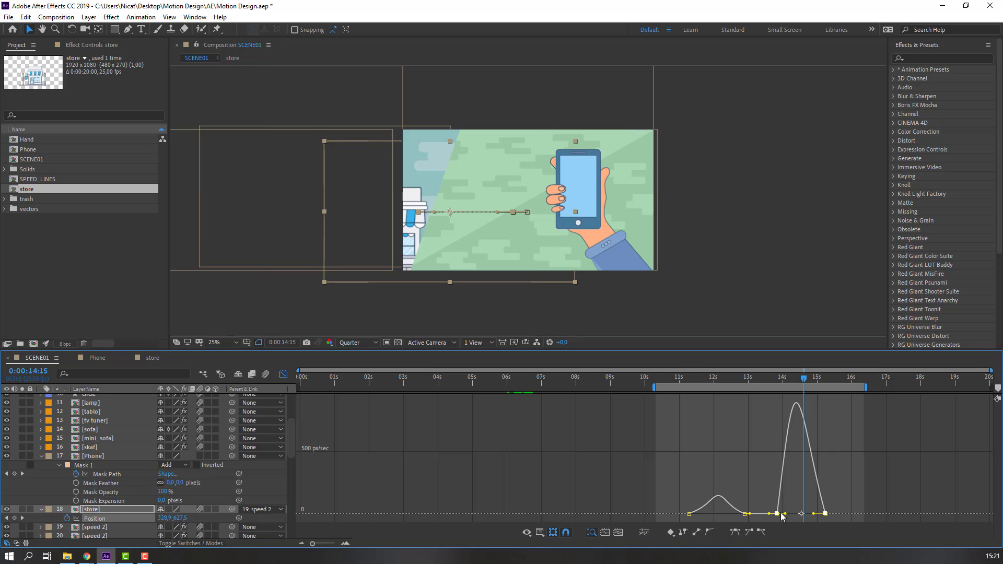
left_click_drag(786, 513, 794, 513)
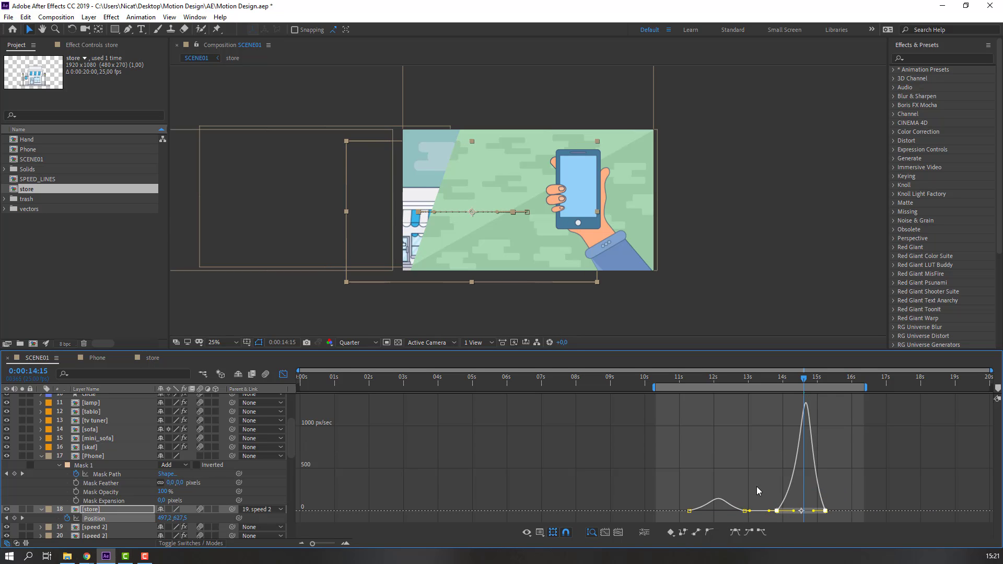
left_click_drag(732, 387, 838, 387)
left_click_drag(969, 388, 888, 387)
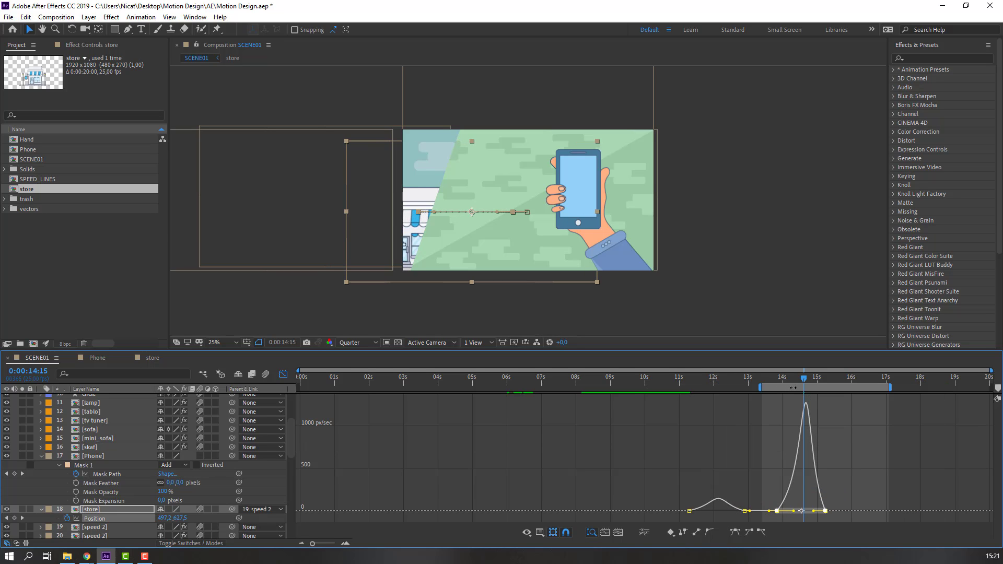
left_click_drag(825, 387, 808, 388)
key("space")
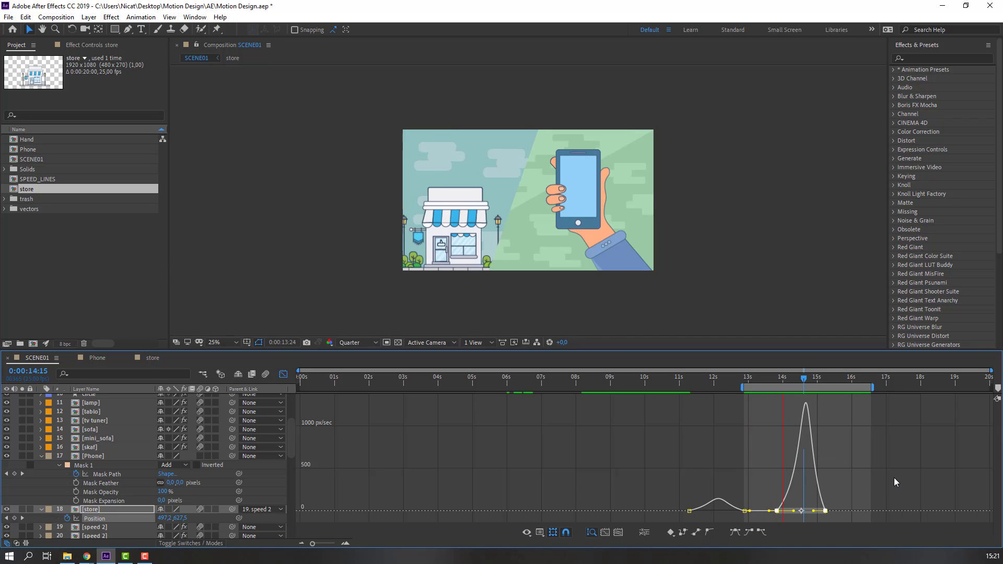
key("space")
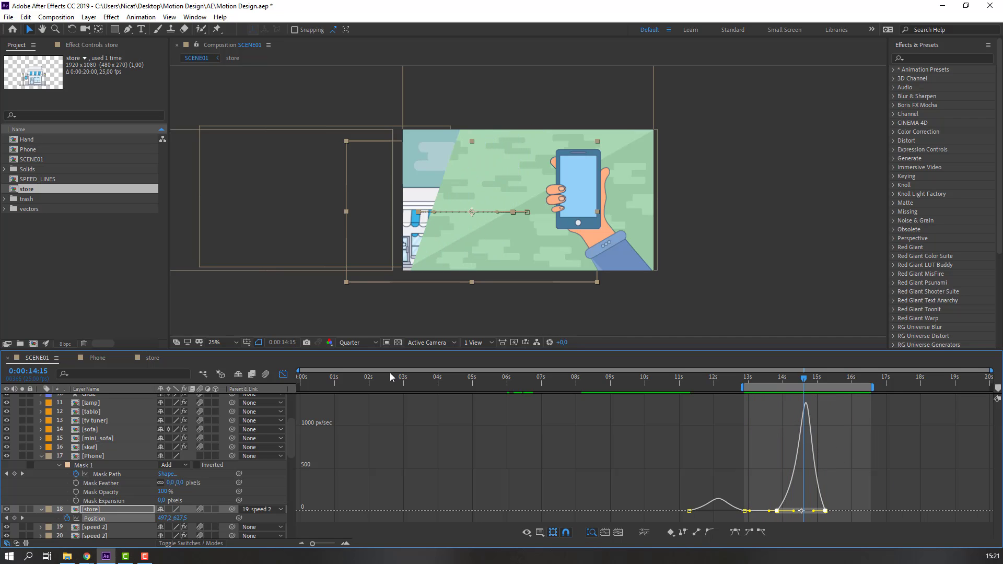
Open the Phone composition from SCENE01 and set the hand layer's rotation to 20° at 0:00:00:16
left_click(282, 375)
left_click_drag(769, 378, 716, 375)
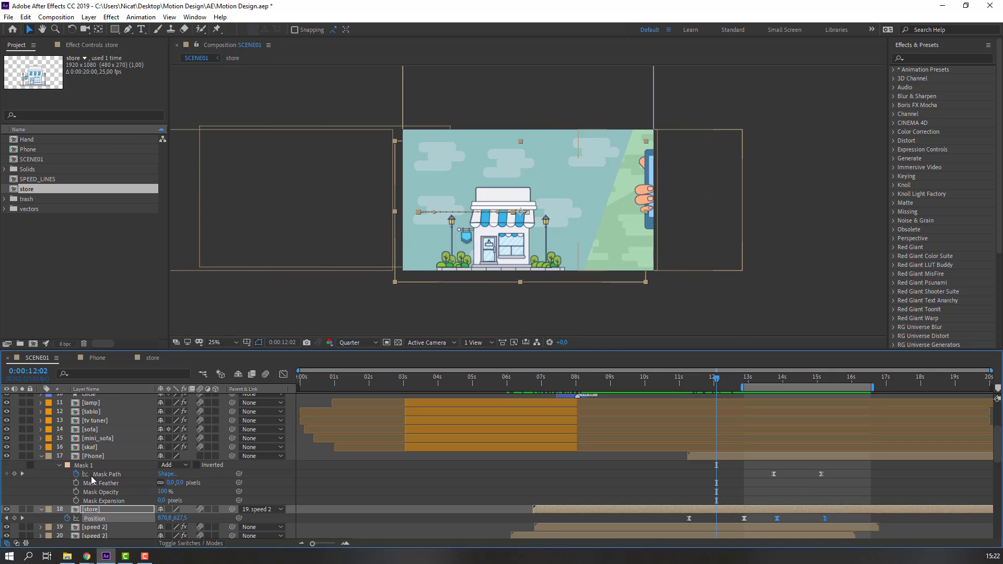
double_click(93, 456)
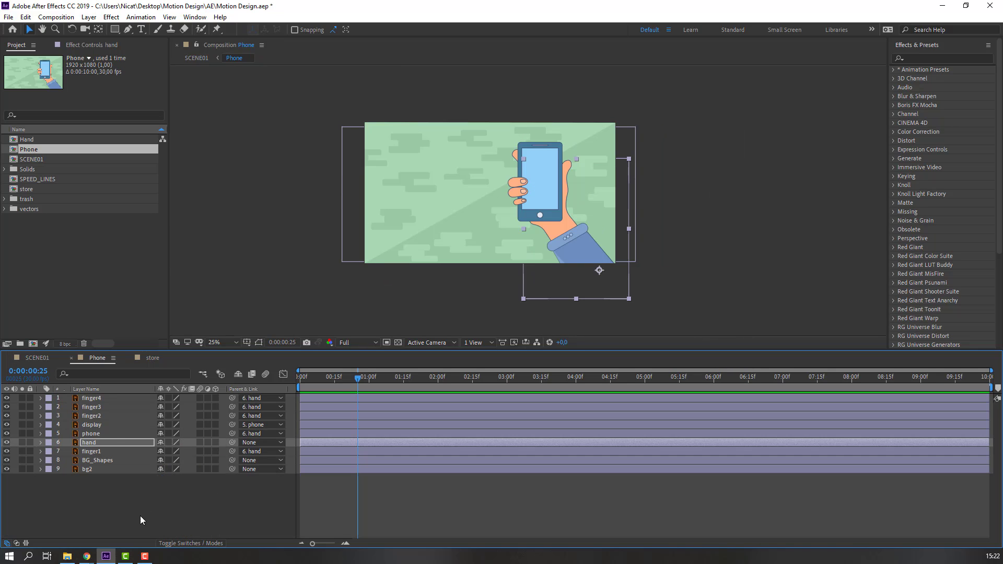
left_click(90, 443)
key("r")
mouse_move(166, 452)
left_mouse_down()
mouse_move(188, 451)
mouse_move(176, 457)
left_mouse_up()
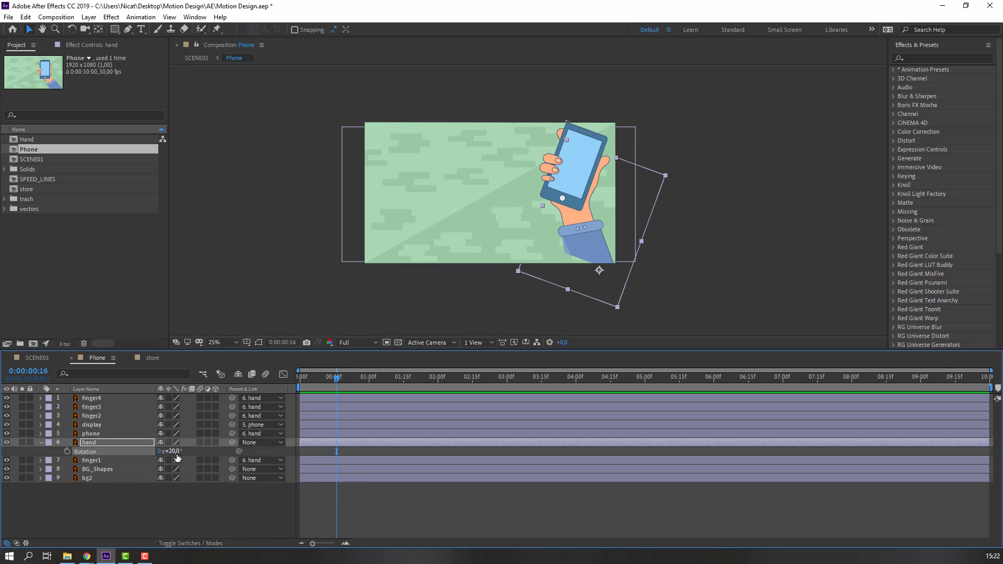
Add position and rotation keyframes to the hand layer and move them to 0:00:00:26
key("shift+p")
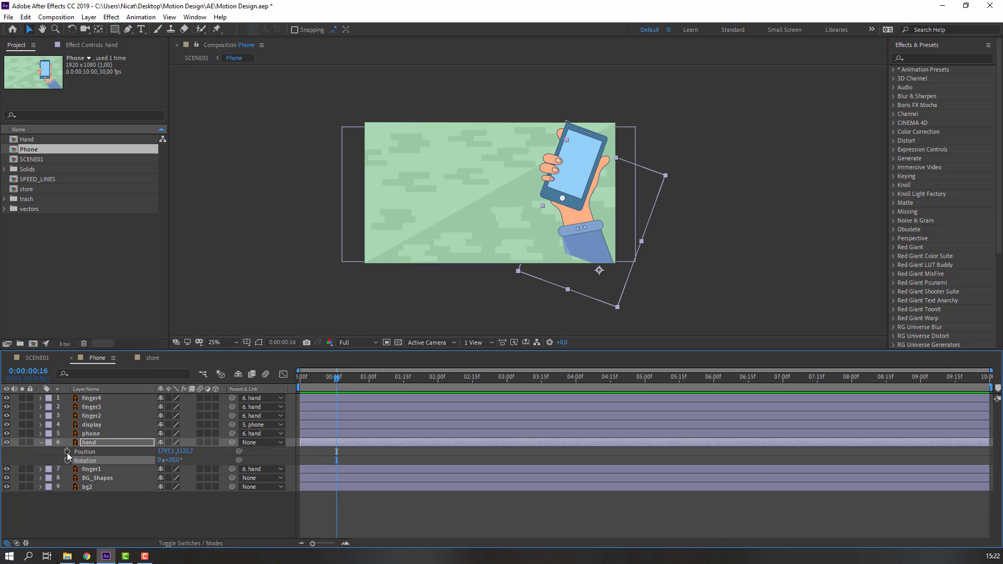
left_click_drag(67, 452, 67, 461)
left_click_drag(337, 458, 359, 458)
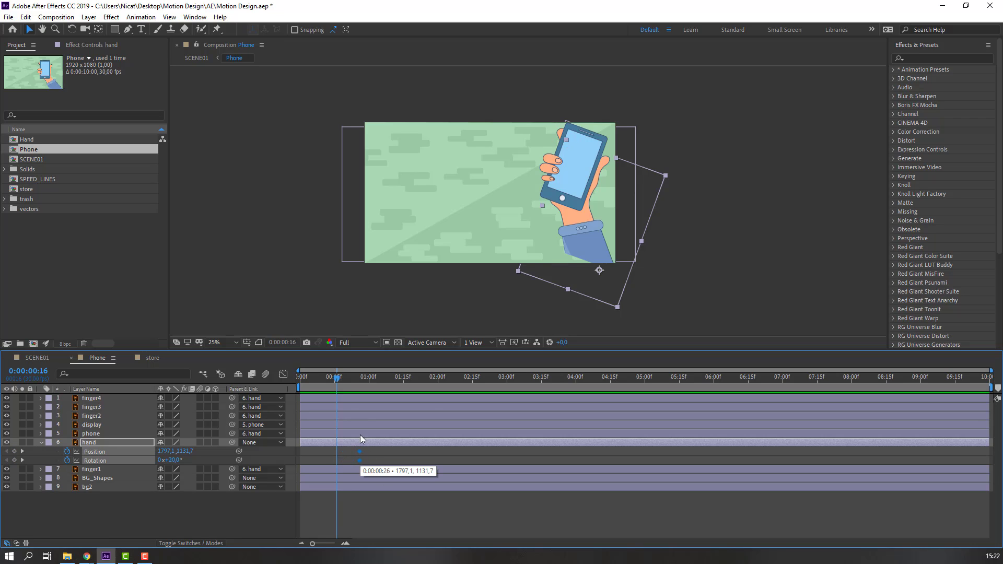
Set the hand's first keyframes to a lower position with 22° rotation, and the second rotation keyframe to 0°
mouse_move(184, 451)
left_mouse_down()
mouse_move(188, 474)
mouse_move(176, 461)
left_mouse_up()
left_click_drag(338, 378, 364, 388)
left_click(158, 512)
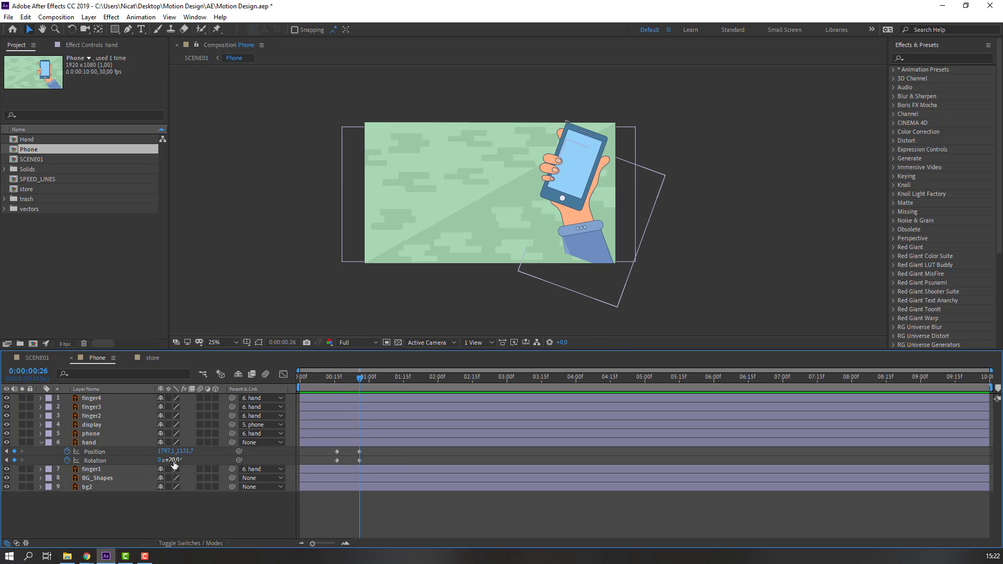
key("Return")
mouse_move(345, 388)
left_mouse_down()
mouse_move(333, 387)
mouse_move(353, 388)
left_mouse_up()
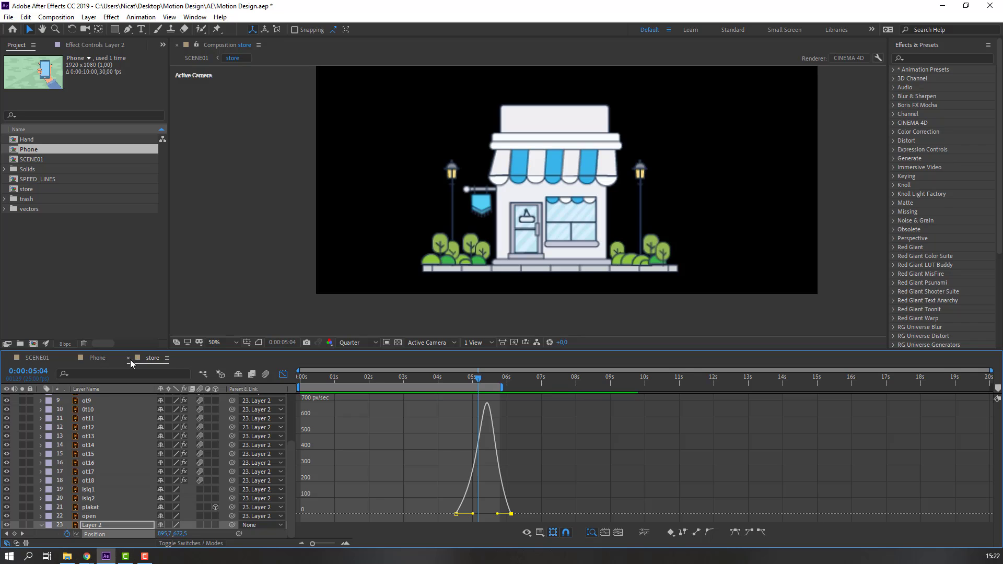
Retime the hand's keyframe pairs to about 0:00:00:20 and 0:00:01:06, apply Easy Ease to them, and preview
left_click(129, 358)
left_click_drag(364, 448, 345, 464)
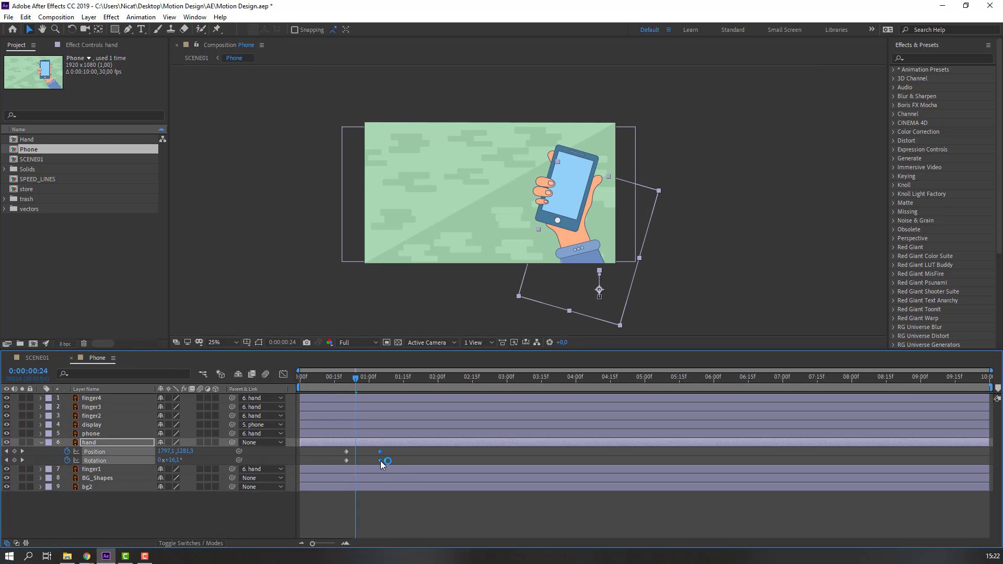
right_click(347, 463)
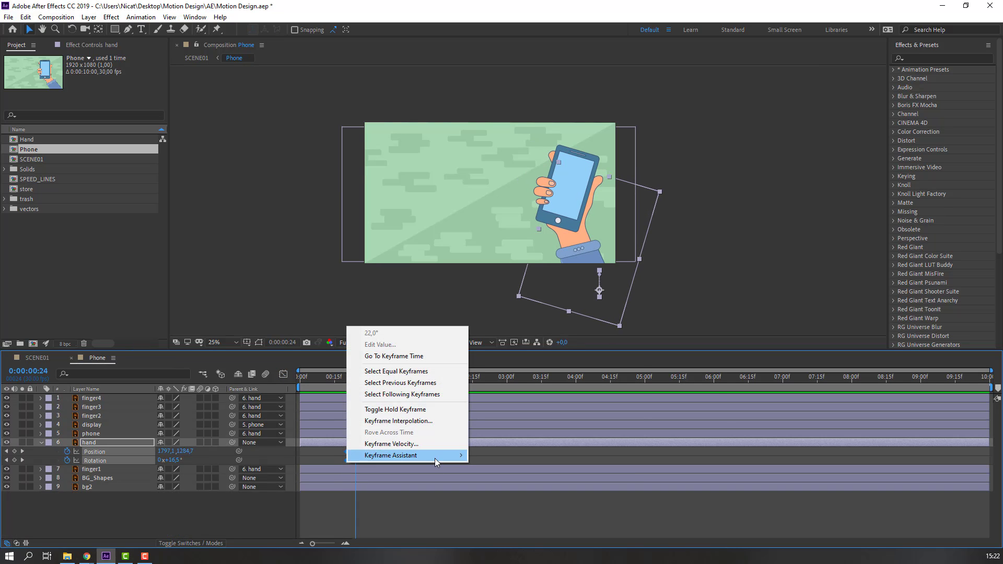
mouse_move(397, 517)
left_click(517, 385)
key("space")
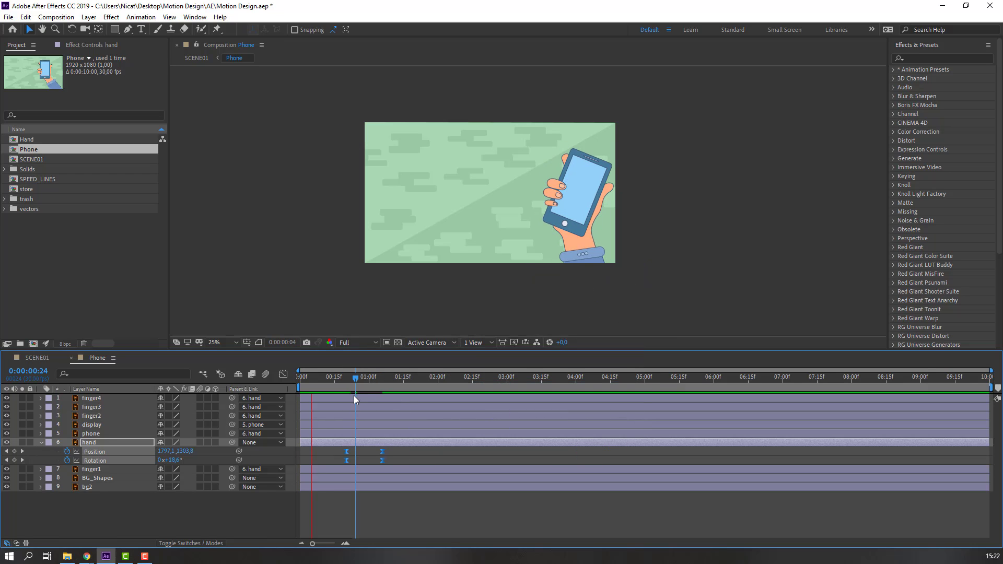
At 0:00:01:06, set the hand layer's X position to 1405,1 on its second position keyframe
left_click_drag(356, 377, 382, 380)
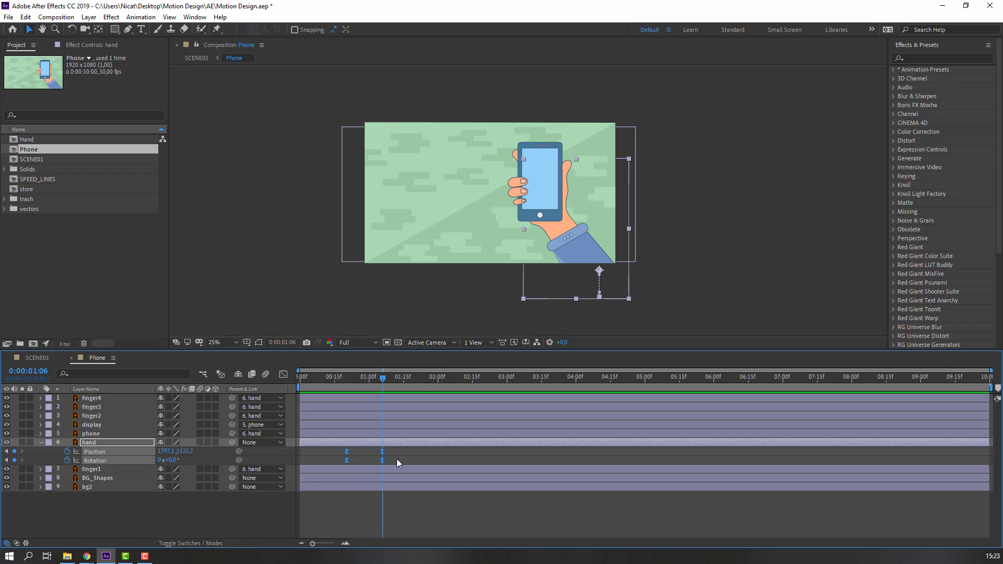
left_click(152, 528)
left_click(381, 452)
left_click(144, 519)
left_click_drag(166, 451, 45, 450)
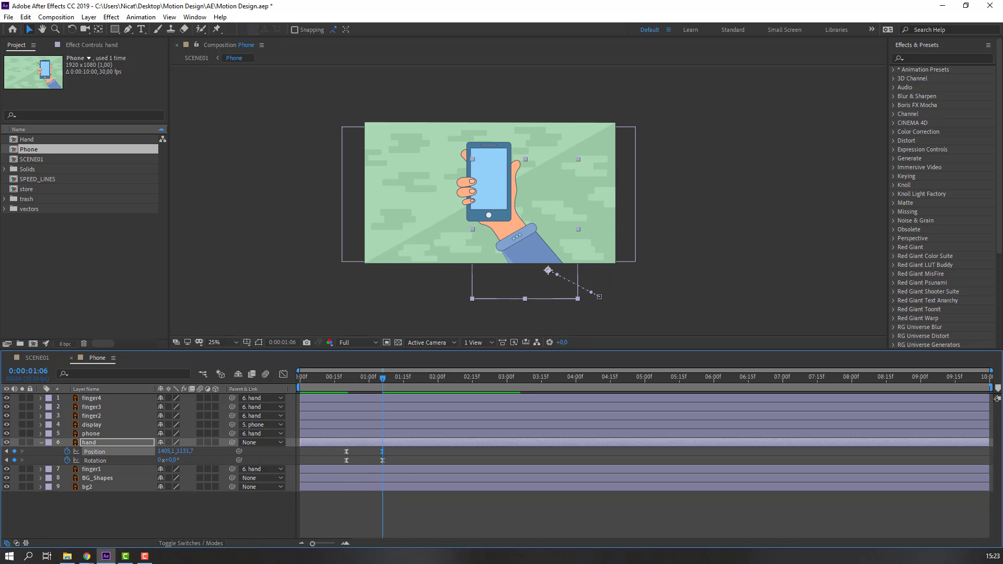
Check the phone's framing in SCENE01, and set the hand layer's X position to 1788,1 at 0:00:01:06 in the Phone composition
left_click(37, 358)
left_click_drag(721, 382, 728, 383)
left_click(91, 358)
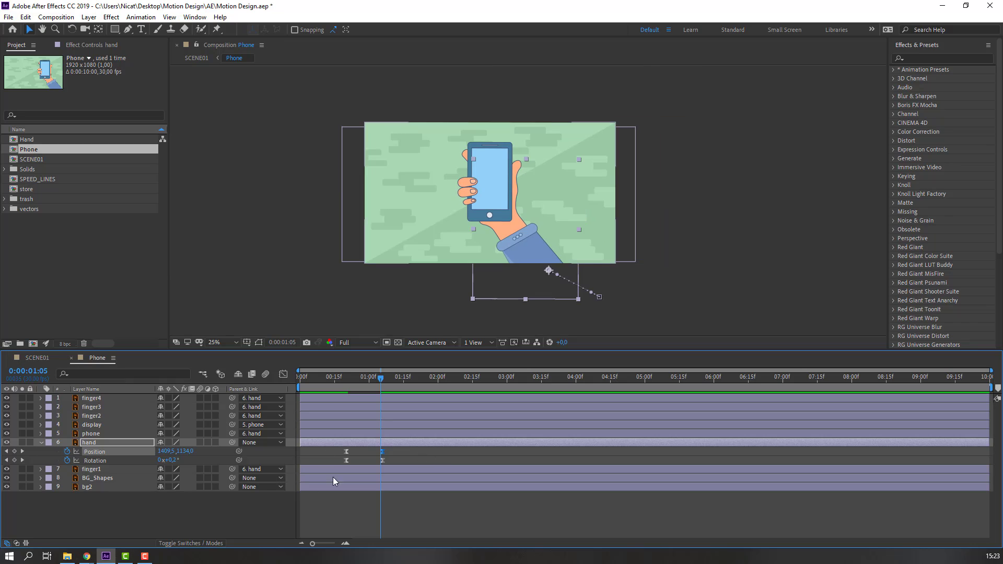
key("Page_Down")
left_click_drag(167, 451, 366, 451)
Extend the start of SCENE01's work area back to about 0:00:11:00 and preview the phone transition
left_click(45, 359)
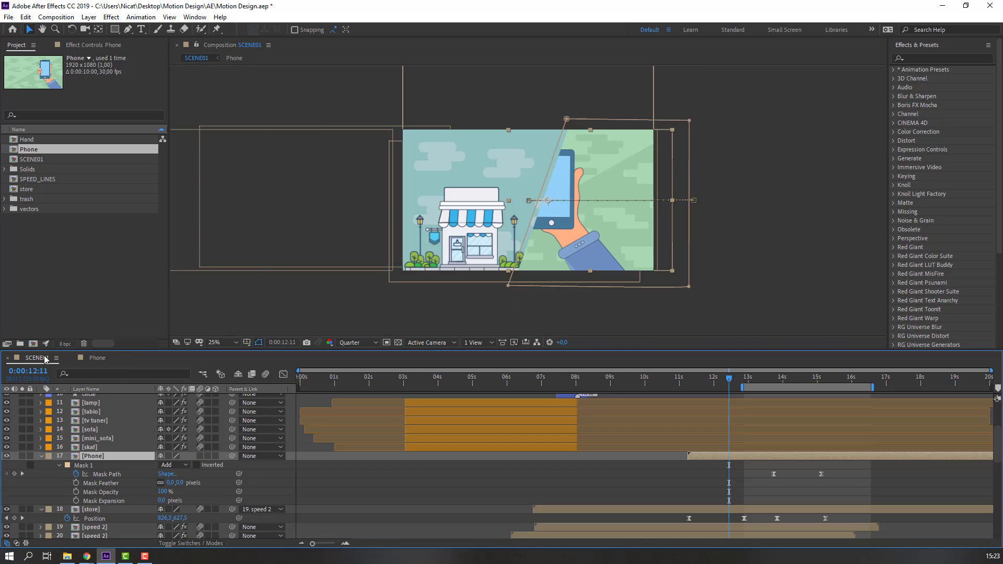
left_click_drag(694, 379, 736, 383)
left_click_drag(742, 387, 676, 387)
key("space")
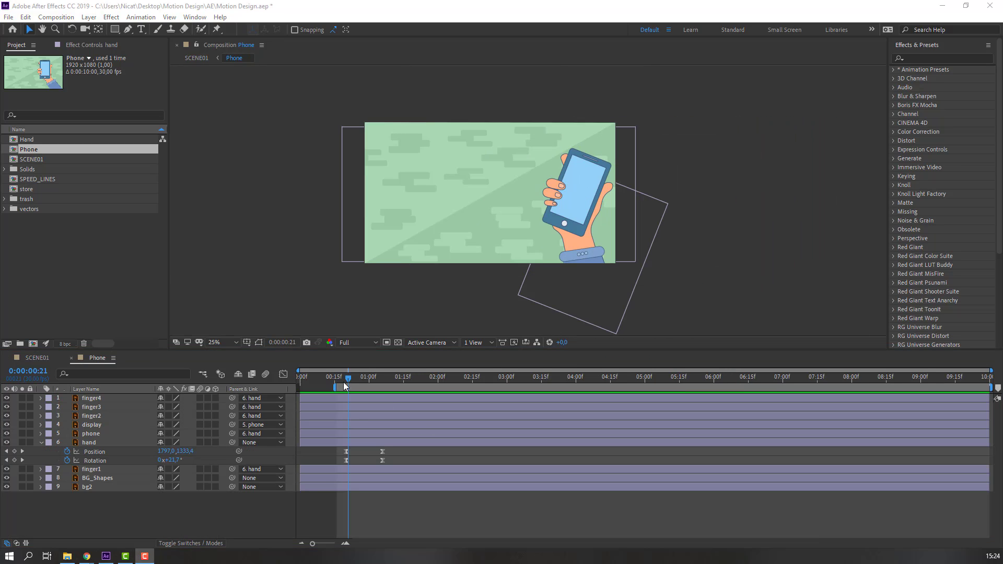
In the Phone composition, set the hand layer's second rotation keyframe at 0:00:01:06 to -10°
left_click(344, 380)
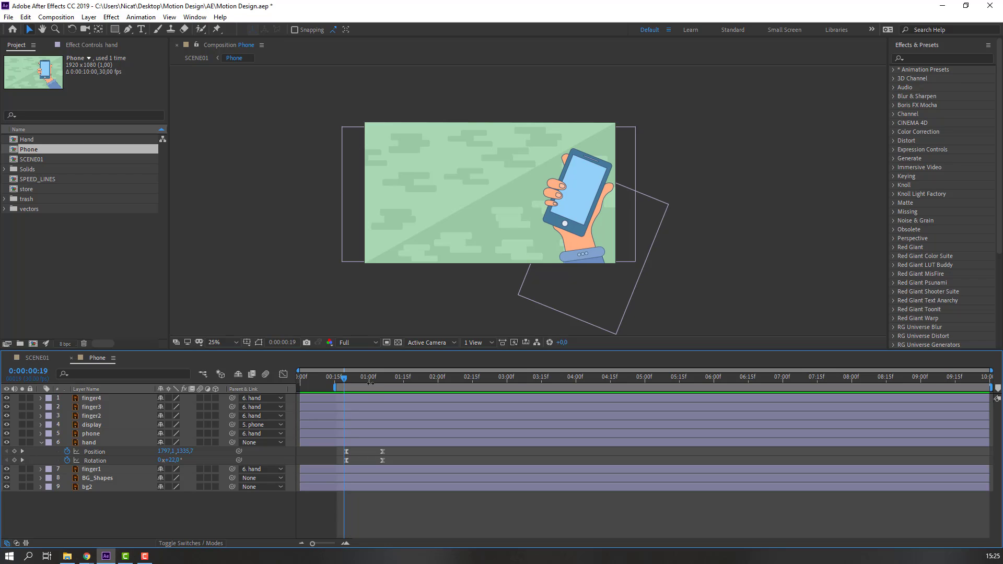
left_click_drag(348, 378, 392, 384)
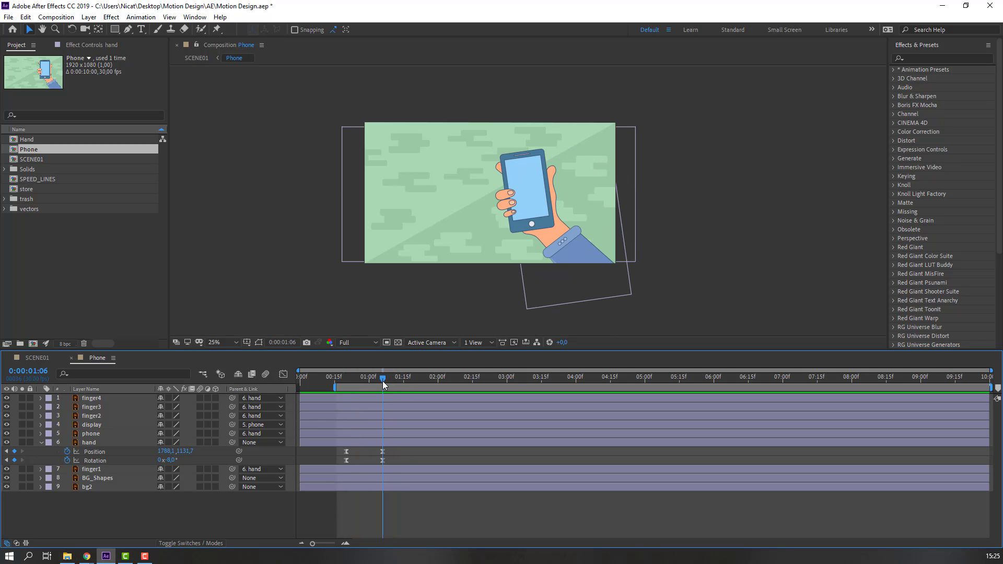
left_click(382, 460)
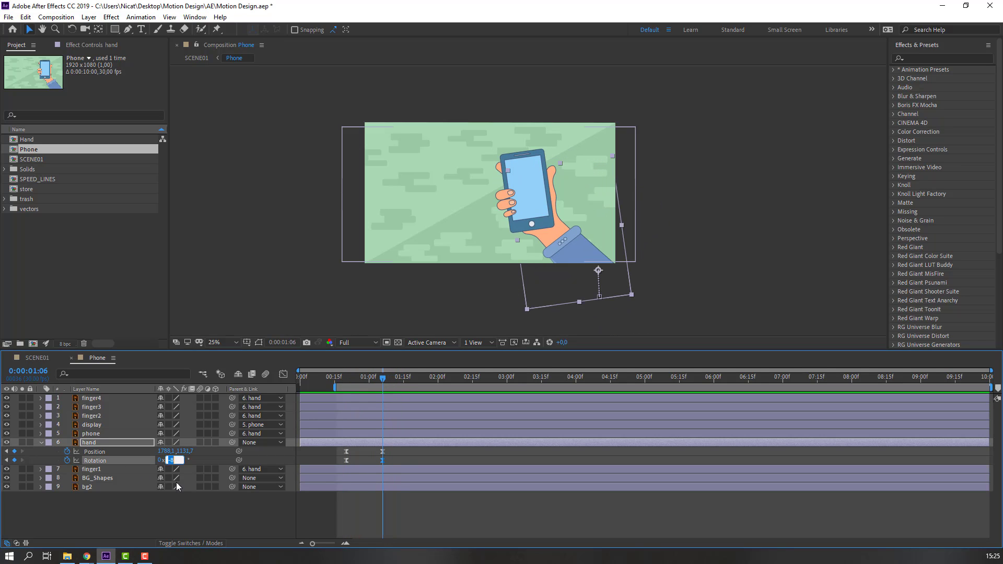
type("-10")
key("Return")
Add a 0° rotation keyframe to the hand layer at 0:00:01:16 and preview the swing in SCENE01
key("shift+Page_Down")
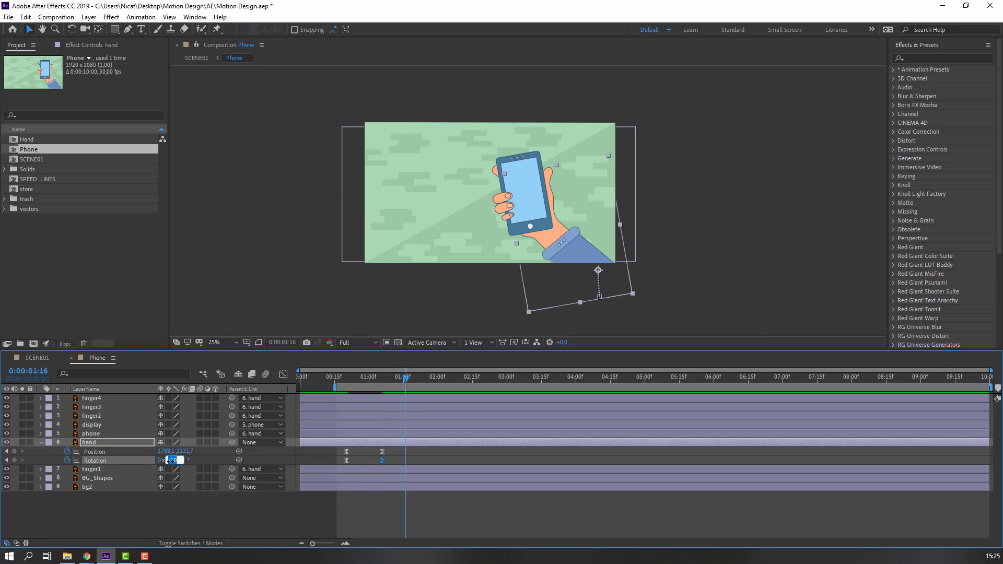
type("5")
key("Return")
mouse_move(389, 377)
left_mouse_down()
mouse_move(403, 377)
mouse_move(369, 378)
mouse_move(396, 379)
left_mouse_up()
key("Page_Down")
key("Return")
key("space")
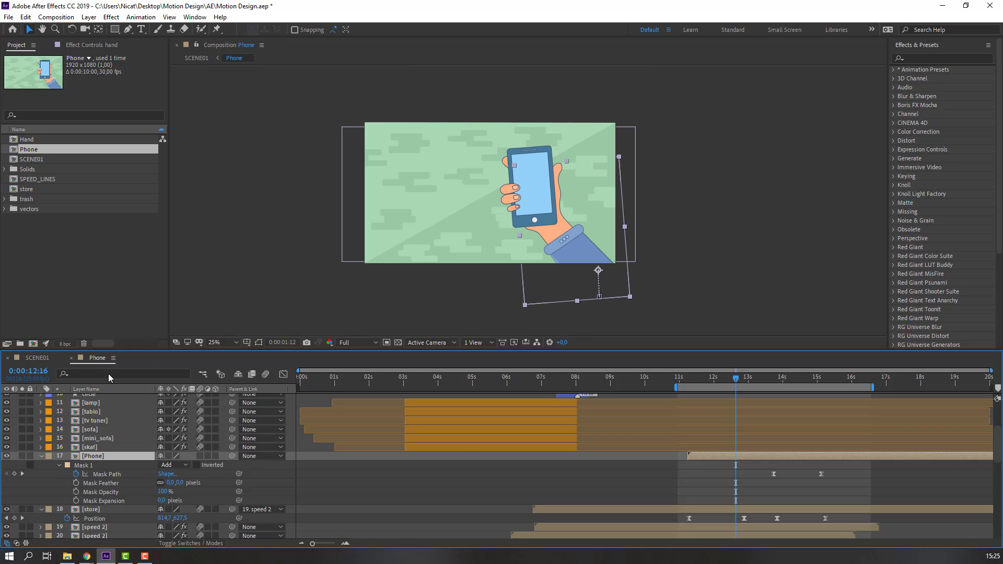
left_click(36, 358)
key("space")
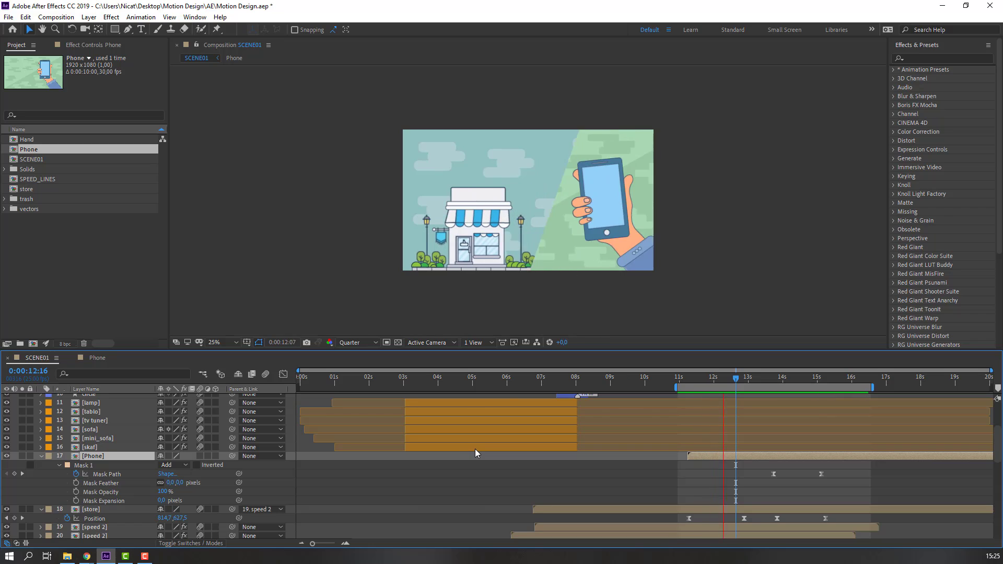
Shift the hand's second position keyframe and last two rotation keyframes later, starting at about 0:00:01:17, and preview in the Phone composition
left_click(105, 360)
left_click_drag(436, 453, 409, 463)
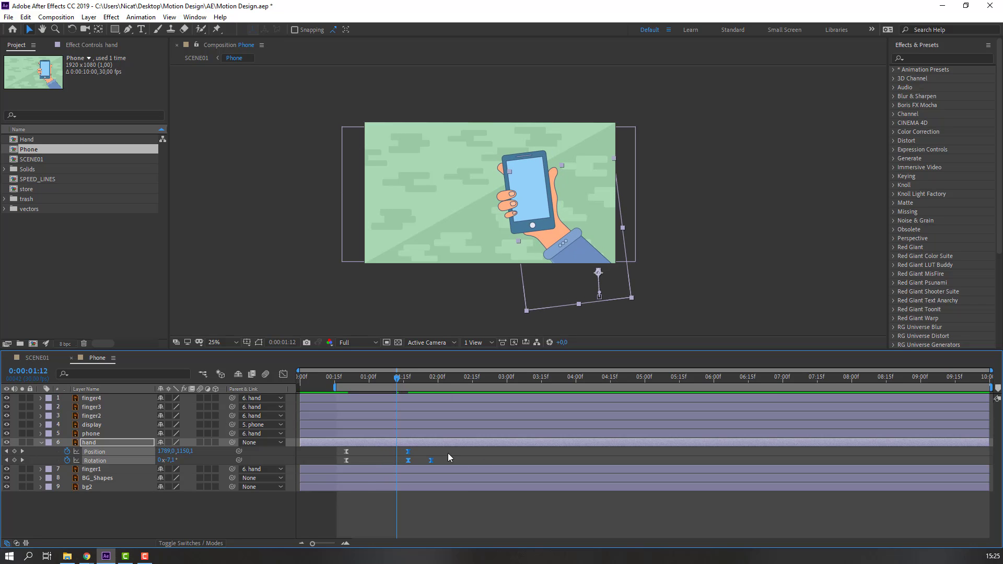
key("space")
key("space")
Move the hand's last rotation keyframe to about 0:00:02:07 and preview the result in both Phone and SCENE01
left_click(473, 456)
left_click_drag(431, 462, 452, 462)
key("space")
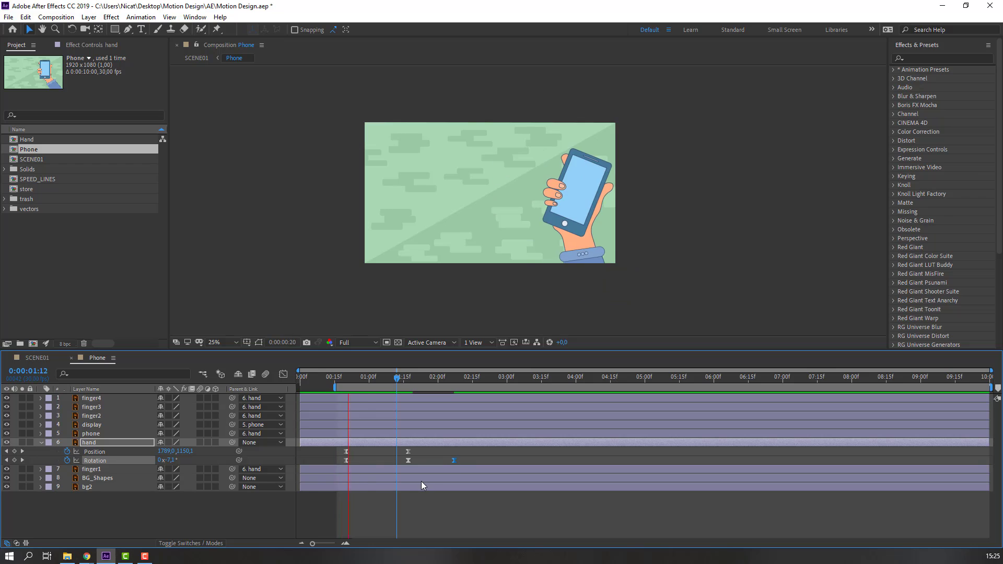
key("space")
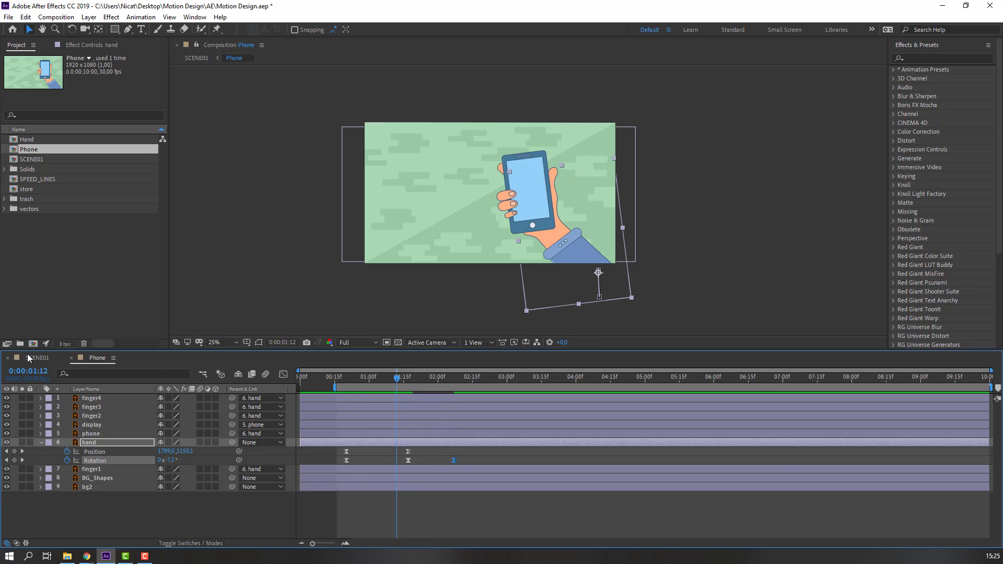
left_click(37, 358)
key("space")
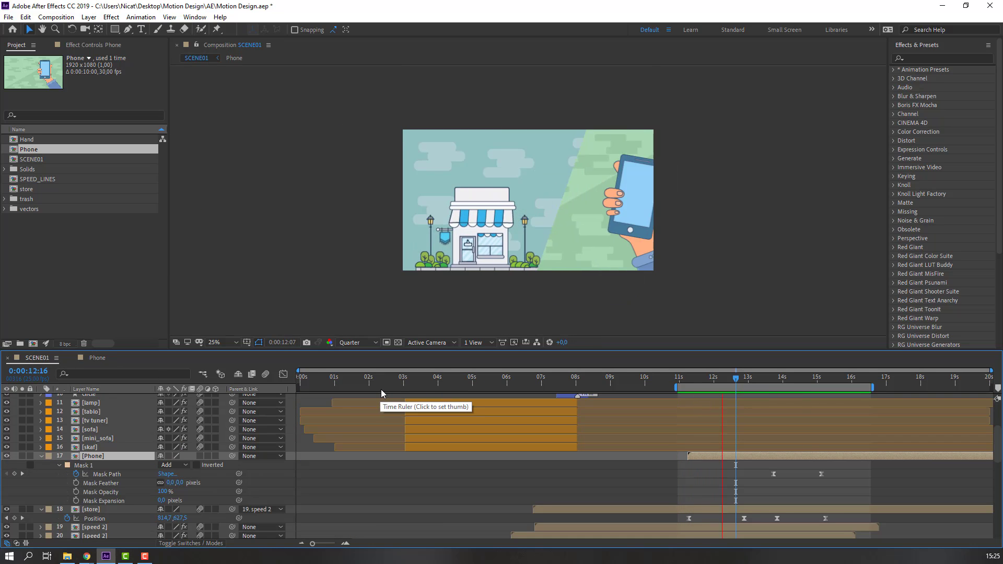
key("space")
Matching SCENE01's mask expansion, keyframe the hand's current position at 0:00:02:14 and move its X position to about 1404 at about 0:00:03:25
left_click_drag(735, 380, 769, 382)
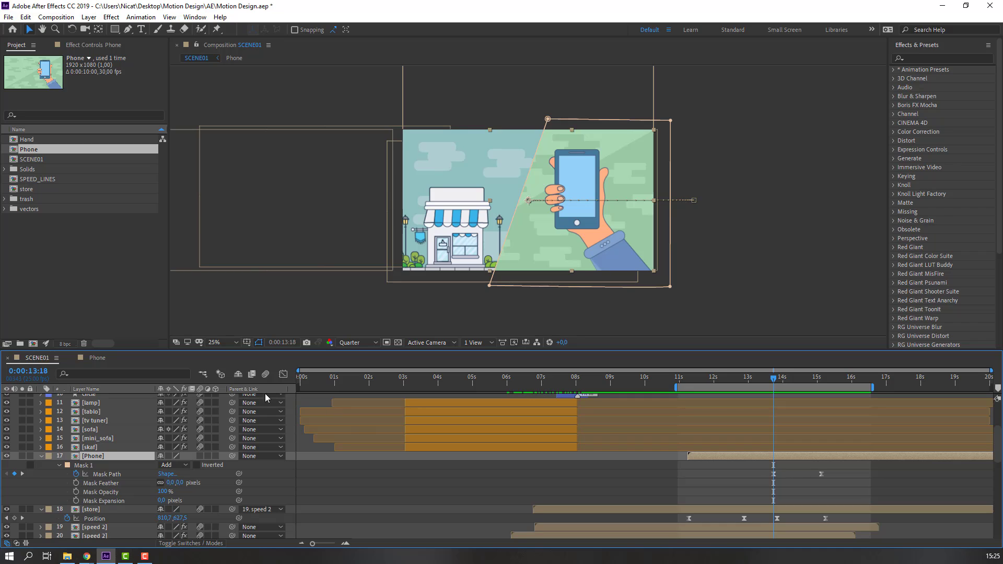
left_click(97, 358)
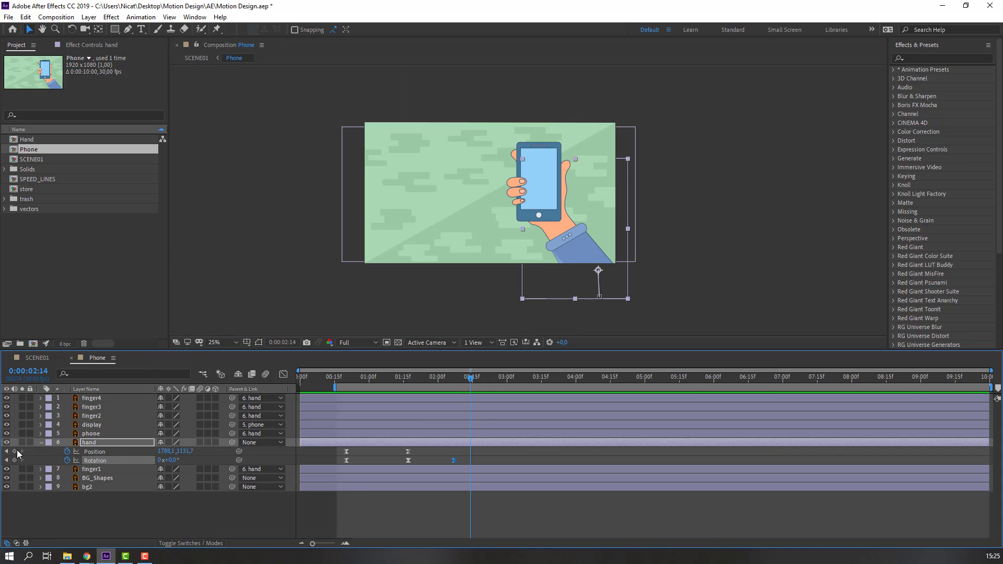
left_click(14, 451)
left_click(38, 358)
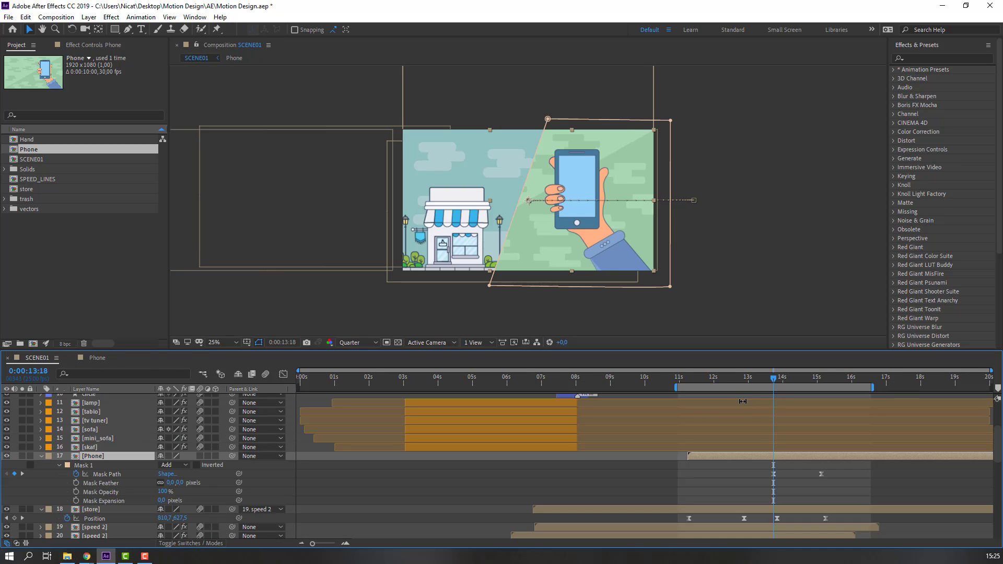
left_click_drag(782, 380, 821, 387)
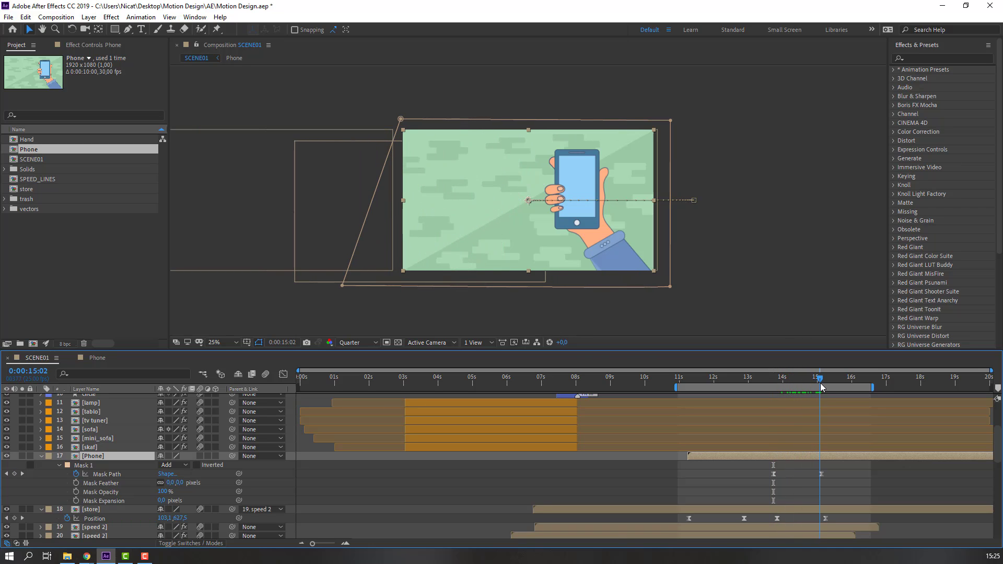
left_click(94, 358)
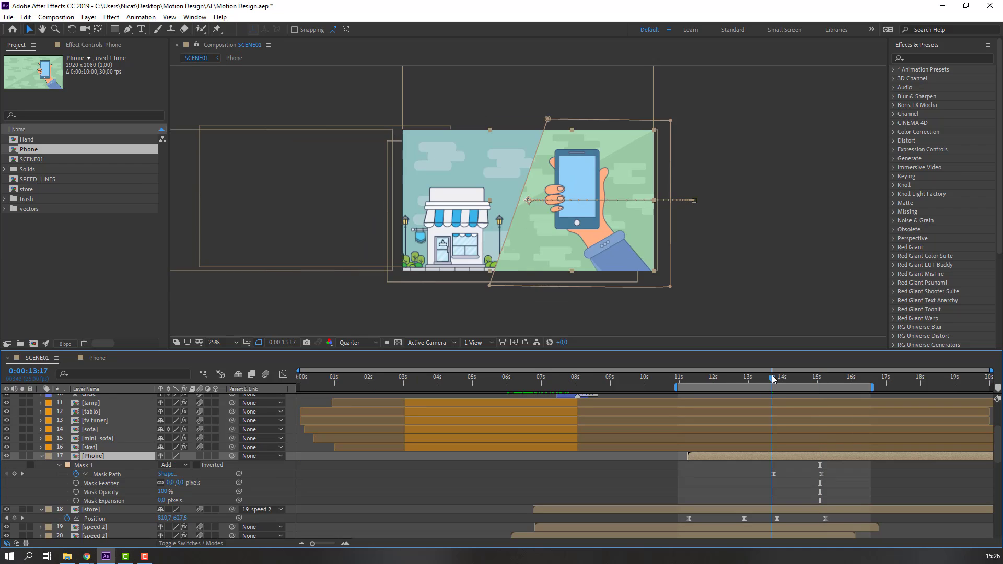
Add hand rotation keyframes of 0° at 0:00:02:14, about -6° at 0:00:03:03, and 0° at about 0:00:03:25
mouse_move(772, 379)
left_mouse_down()
mouse_move(824, 380)
mouse_move(762, 380)
mouse_move(773, 383)
left_mouse_up()
left_click(99, 357)
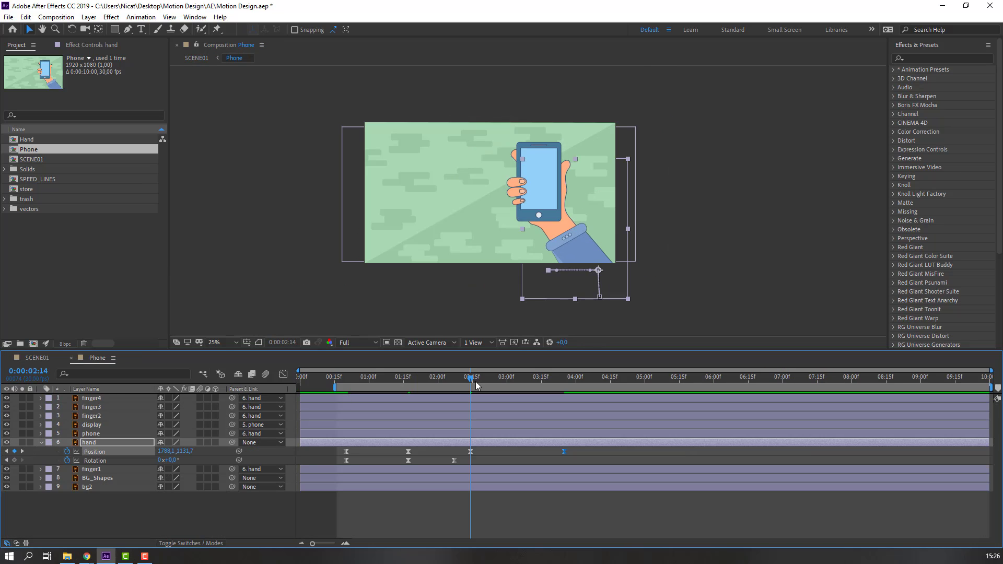
left_click(14, 459)
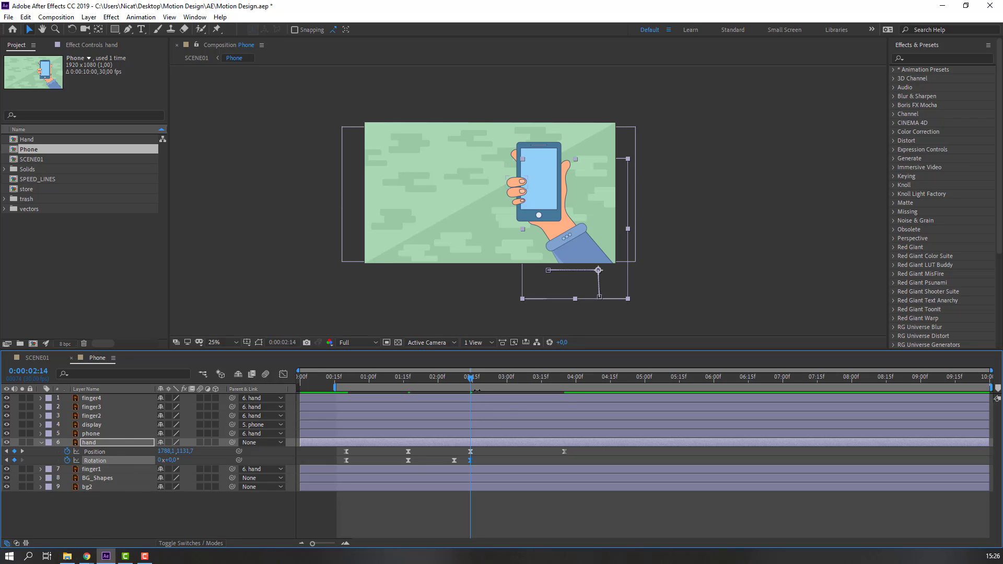
left_click_drag(471, 379, 518, 387)
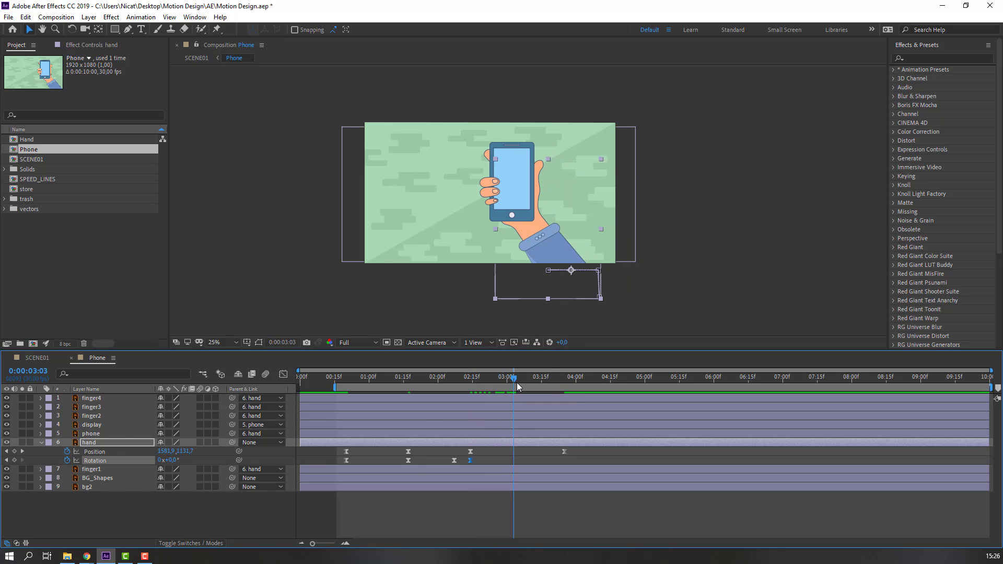
left_click_drag(175, 460, 171, 460)
key("k")
left_click(174, 460)
type("0")
key("Return")
left_click_drag(472, 381, 559, 383)
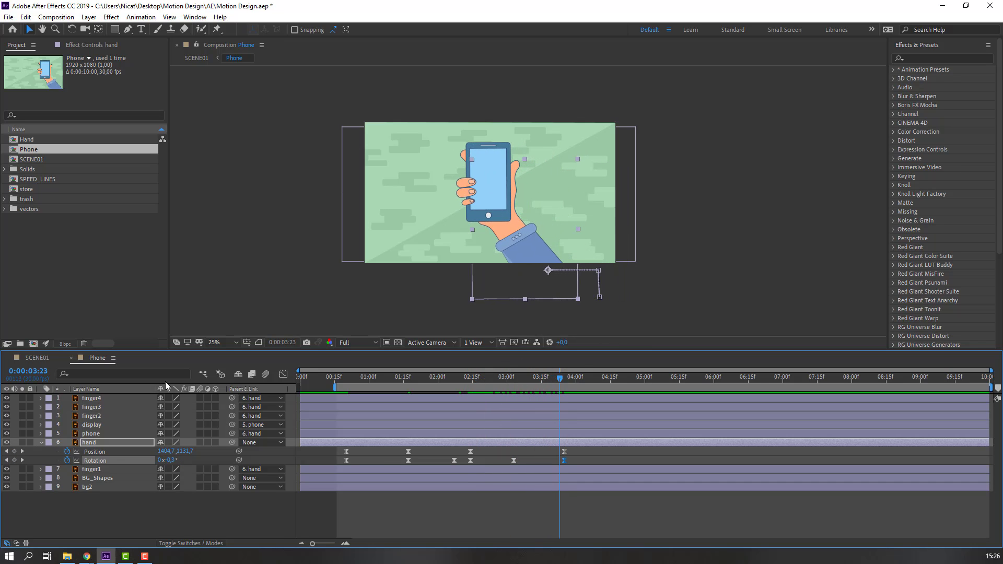
Preview SCENE01 and shift the hand's keyframes for the second swing later, starting at about 0:00:02:19
left_click(37, 357)
key("space")
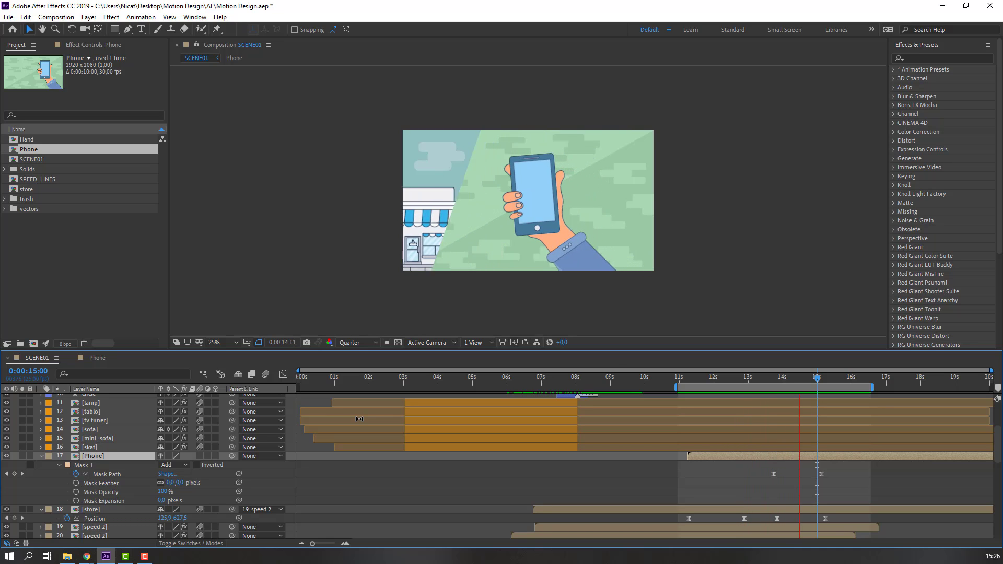
key("space")
left_click(766, 377)
left_click_drag(771, 380, 795, 381)
left_click(99, 359)
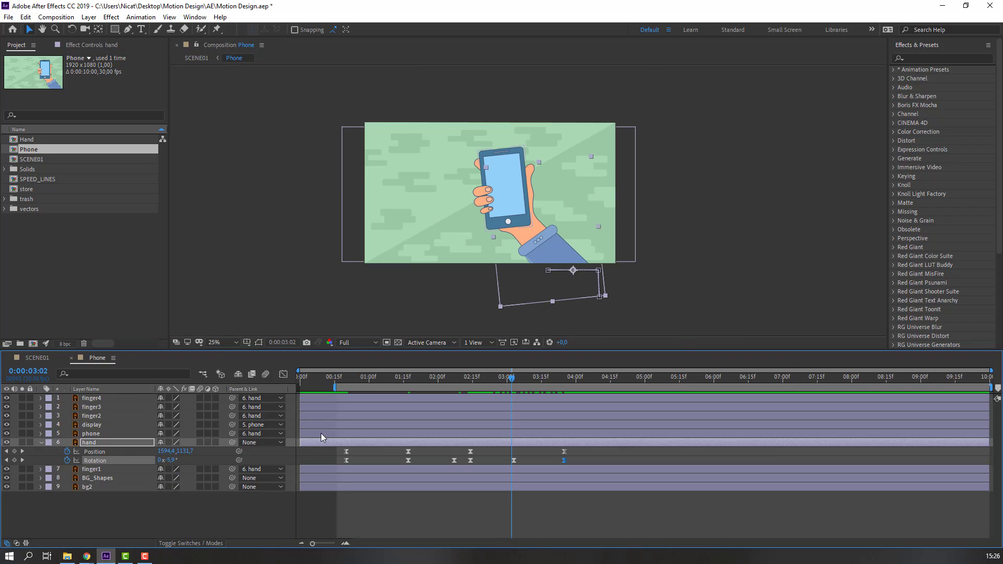
left_click_drag(582, 450, 478, 463)
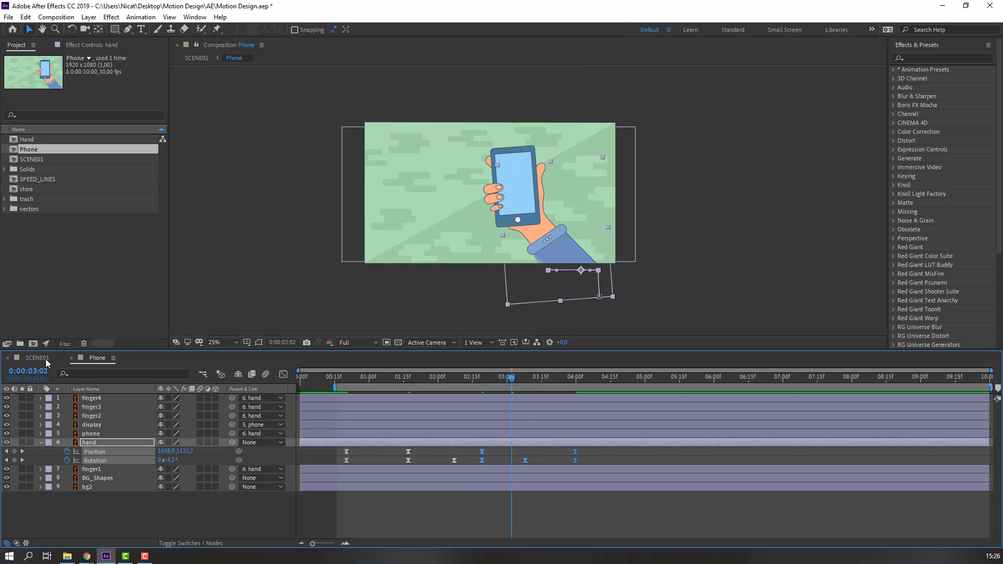
Preview SCENE01 and move the hand's final position and rotation keyframes earlier to about 0:00:03:24
left_click(39, 358)
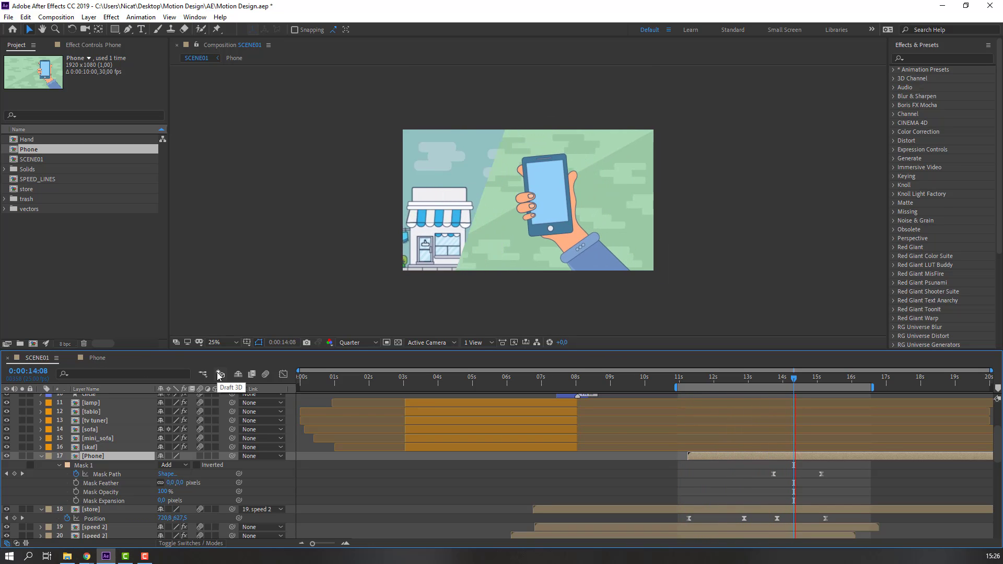
key("space")
left_click(103, 361)
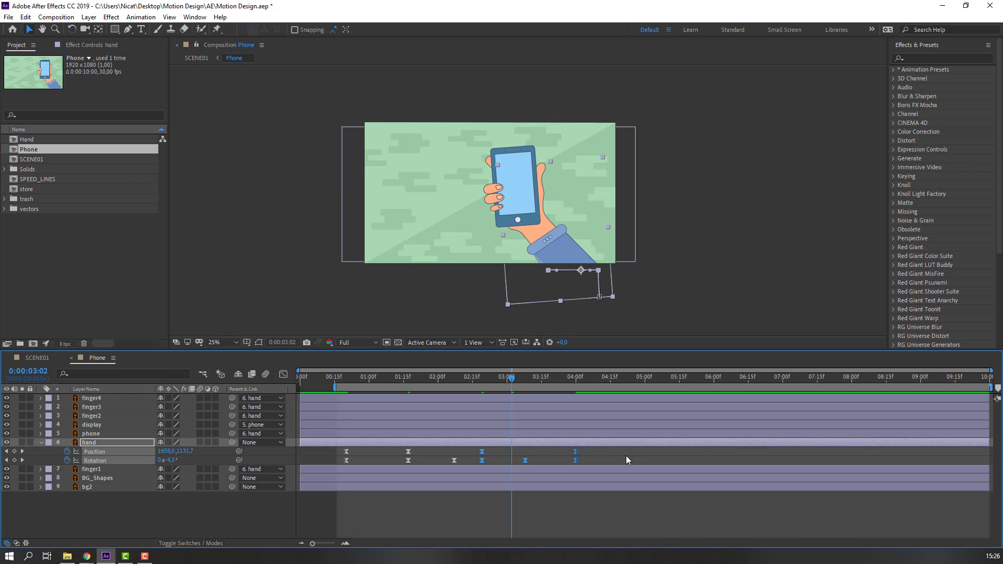
left_click_drag(591, 449, 562, 460)
Add 0° rotation keyframes to the finger4, finger3 and finger2 layers at 0:00:00:20
left_click(326, 377)
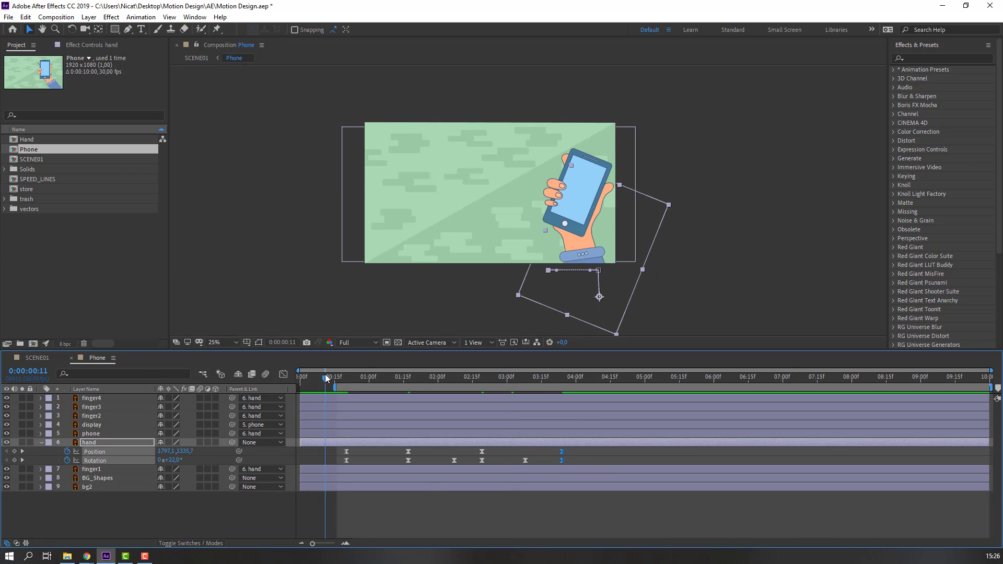
scroll(494, 211, "up", 4)
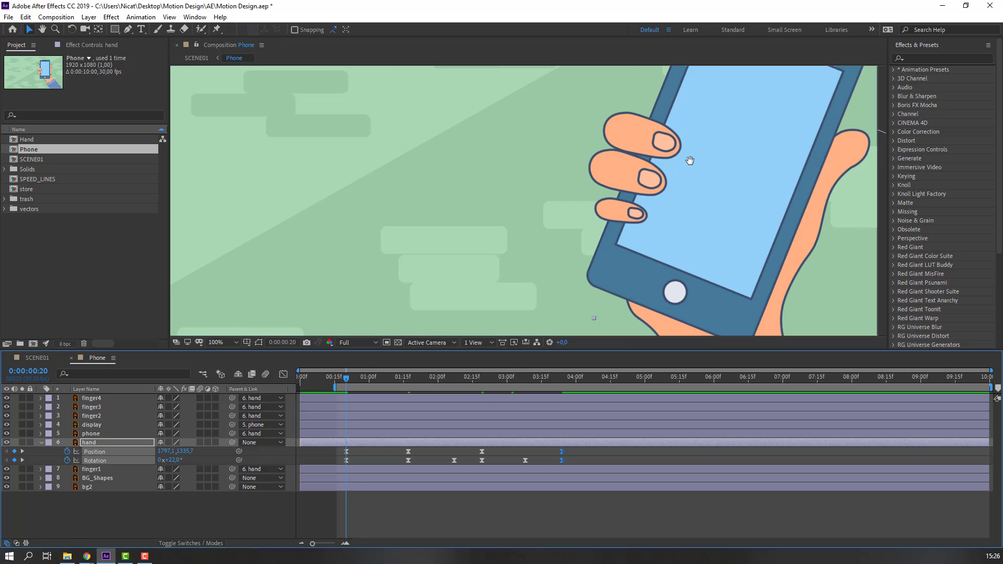
left_click(422, 229)
left_click(414, 233, "shift")
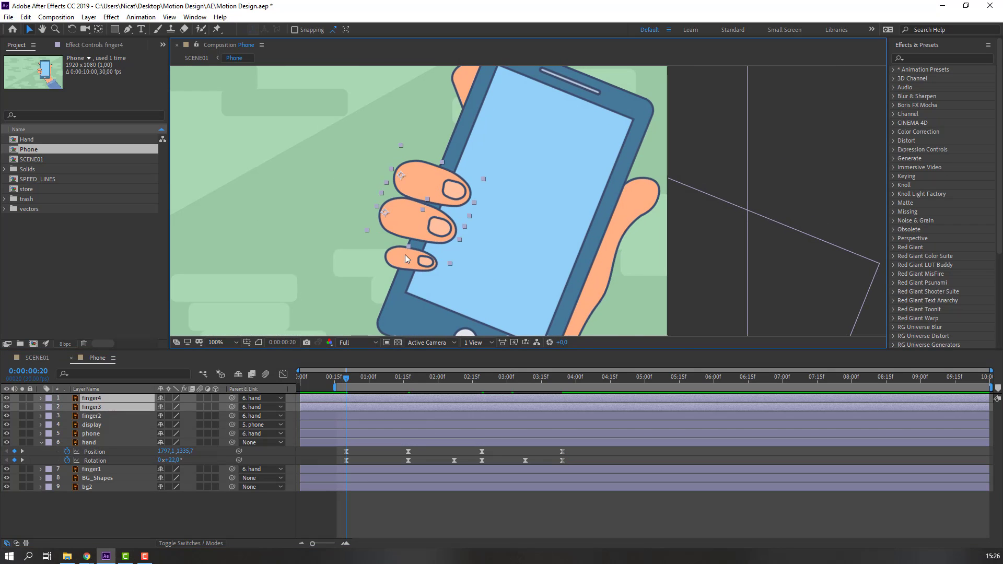
left_click(396, 269, "shift")
key("r")
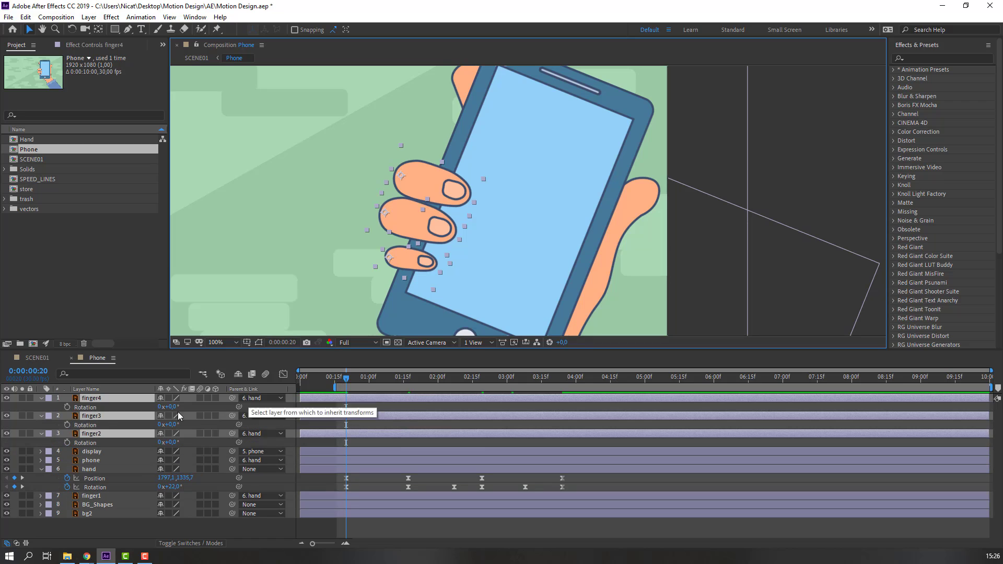
left_click(67, 407)
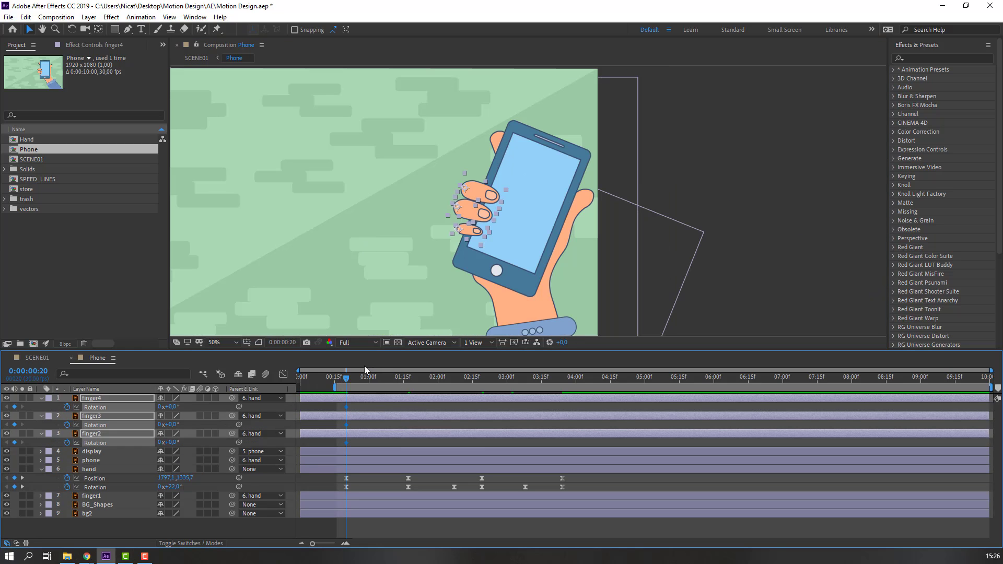
At 0:00:01:16, set the rotation of finger4 to -11°, finger3 to -10° and finger2 to -13°
left_click_drag(359, 384, 406, 383)
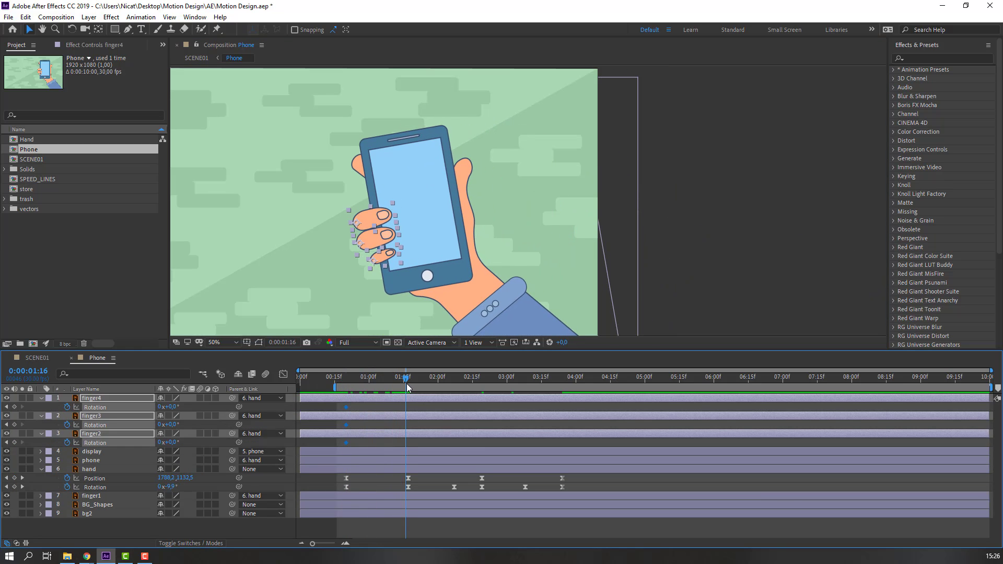
left_click(167, 519)
left_click_drag(168, 407, 165, 442)
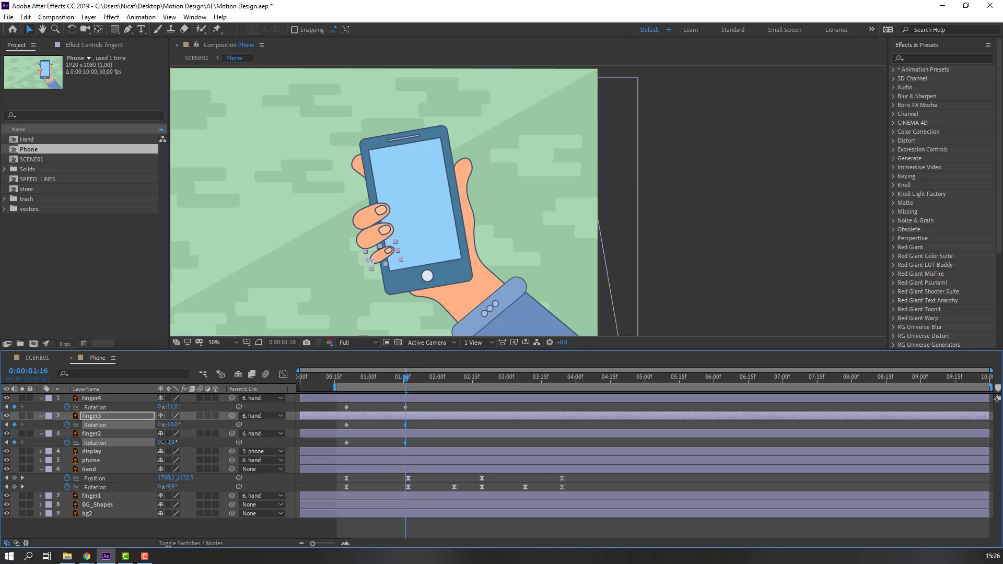
At about 0:00:02:07, add keyframes rotating finger4, finger3 and finger2 back the other way, and preview the finger motion
left_click_drag(338, 384, 454, 393)
left_click_drag(168, 407, 178, 425)
left_click_drag(170, 442, 179, 443)
left_click_drag(337, 381, 394, 382)
key("space")
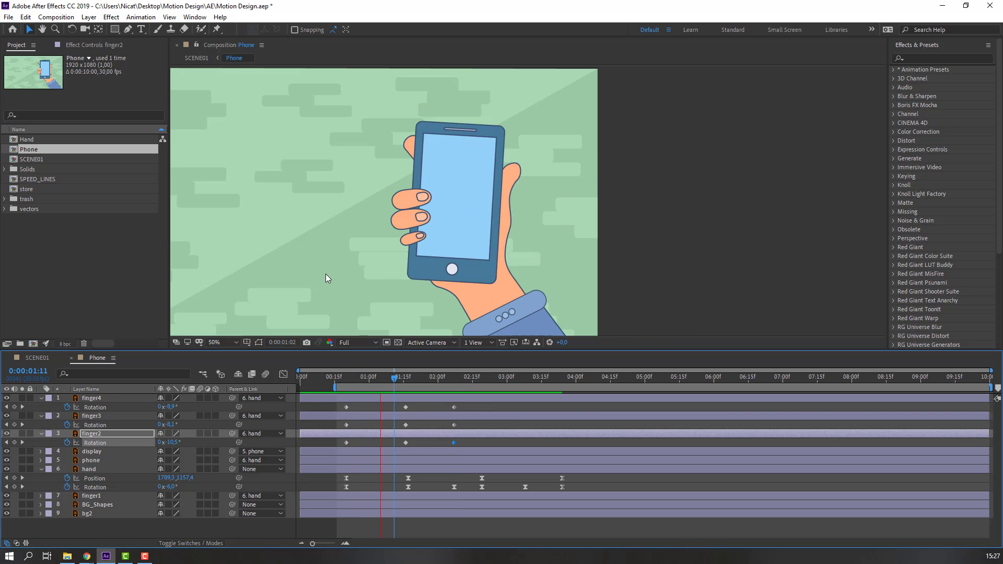
Apply Easy Ease to all rotation keyframes of finger4, finger3 and finger2, and shift finger3's keyframes slightly later
key("space")
left_click_drag(465, 405, 341, 446)
right_click(345, 442)
mouse_move(436, 435)
left_click(493, 470)
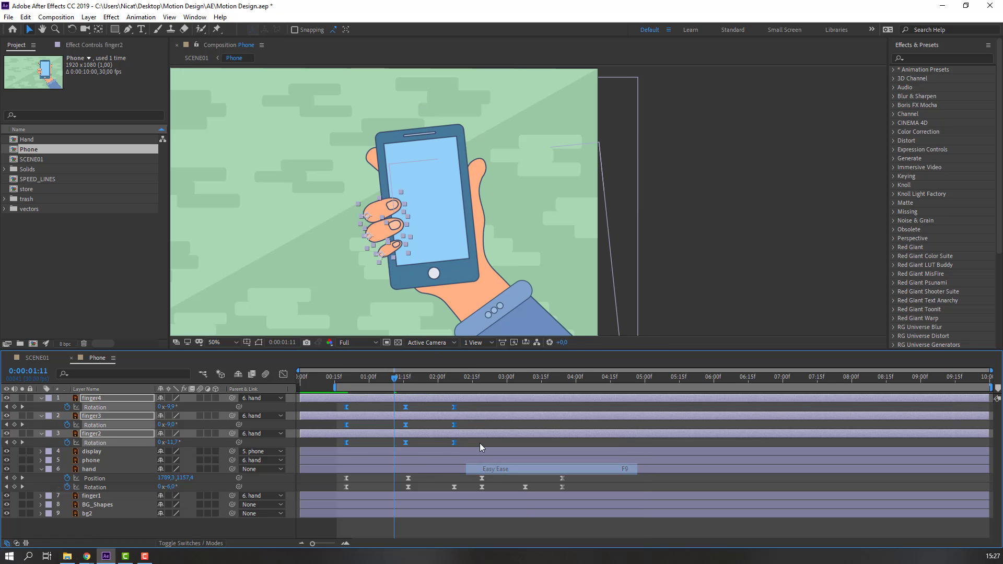
left_click_drag(473, 425, 365, 427)
Preview the phone transition in the SCENE01 composition and check the frame at 0:00:13:13
left_click(27, 358)
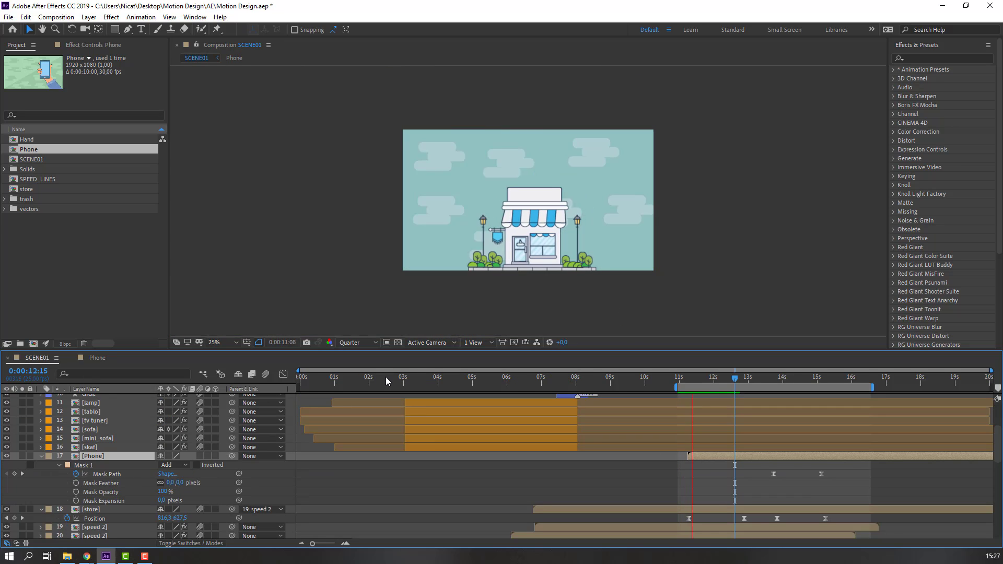
key("space")
left_click(767, 382)
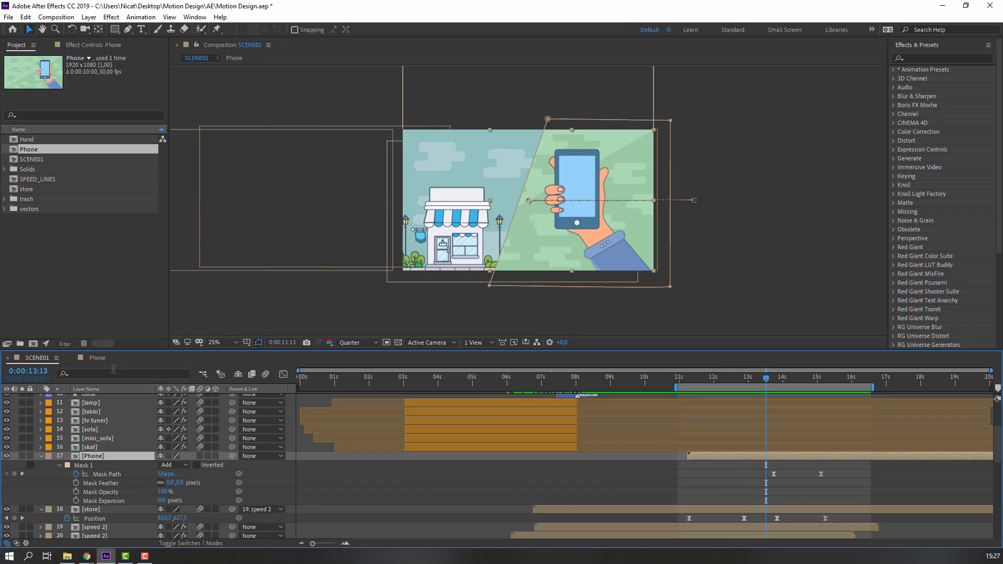
In the Phone composition, add finger2–4 rotation keyframes at about 0:00:02:19 and rotate the fingers back at 0:00:03:08, with finger2 at 2°
left_click(99, 360)
left_click_drag(456, 378, 479, 385)
left_click(14, 407)
left_click(14, 442)
left_click_drag(487, 381, 529, 389)
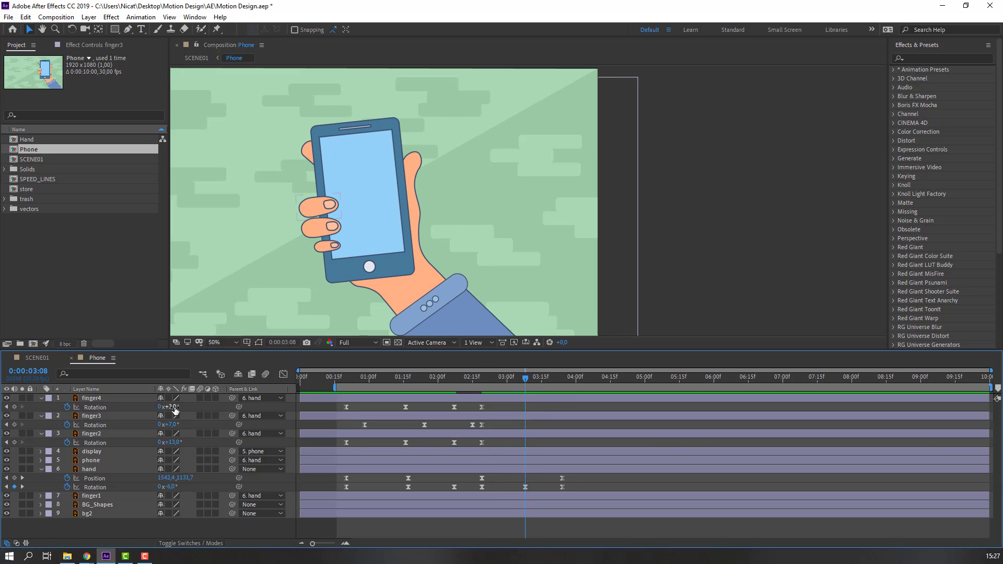
left_click_drag(175, 408, 168, 444)
At 0:00:03:24, set the rotation of finger4 and finger2 to 0° and add a closing rotation keyframe for finger3
left_click_drag(536, 384, 562, 385)
type("0")
key("Return")
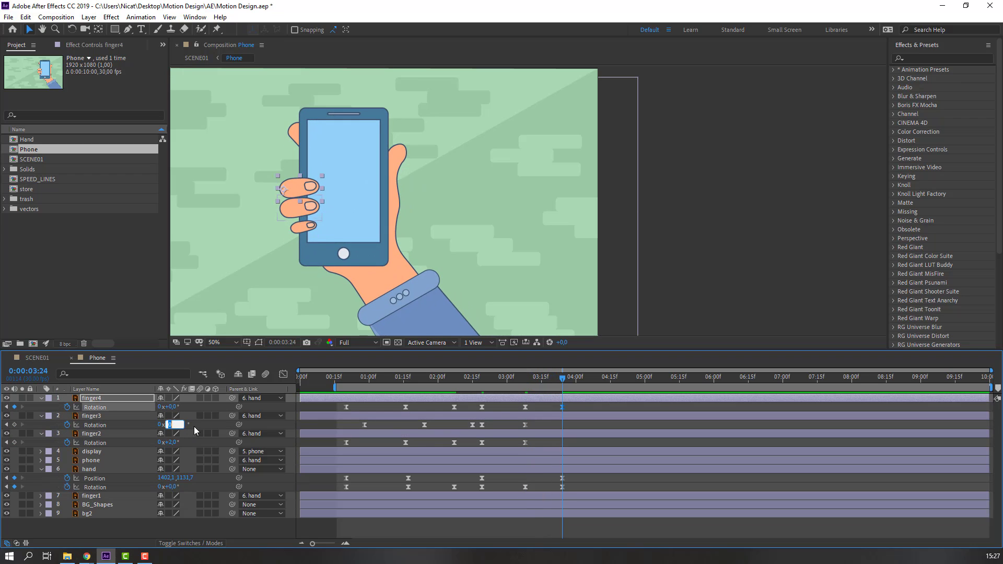
key("Return")
left_click(169, 445)
type("0")
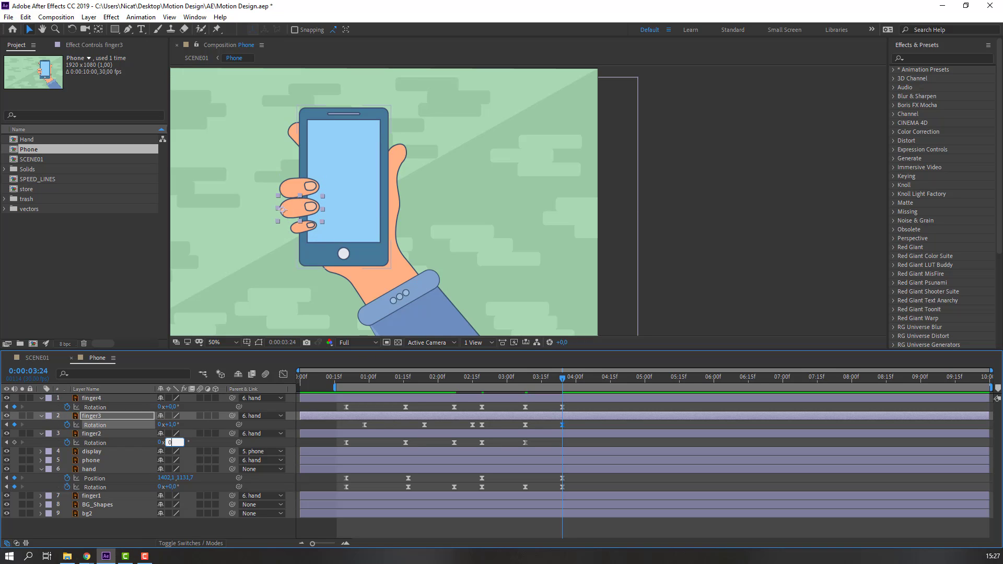
key("Return")
Shift finger3's last three rotation keyframes slightly later and preview the hand animation
left_click_drag(571, 425, 489, 425)
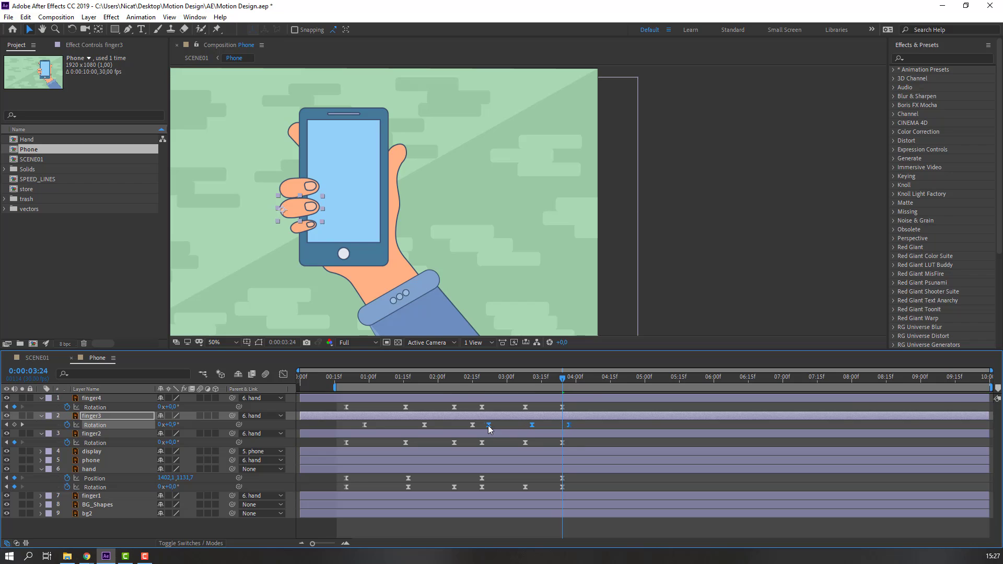
left_click(515, 426)
scroll(287, 268, "down", 2)
key("space")
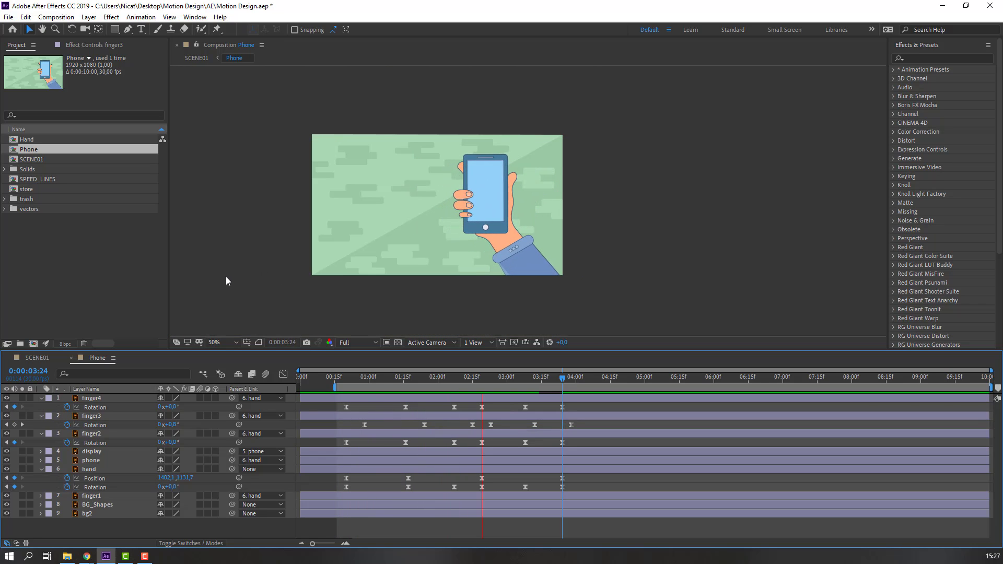
scroll(226, 281, "up", 2)
key("space")
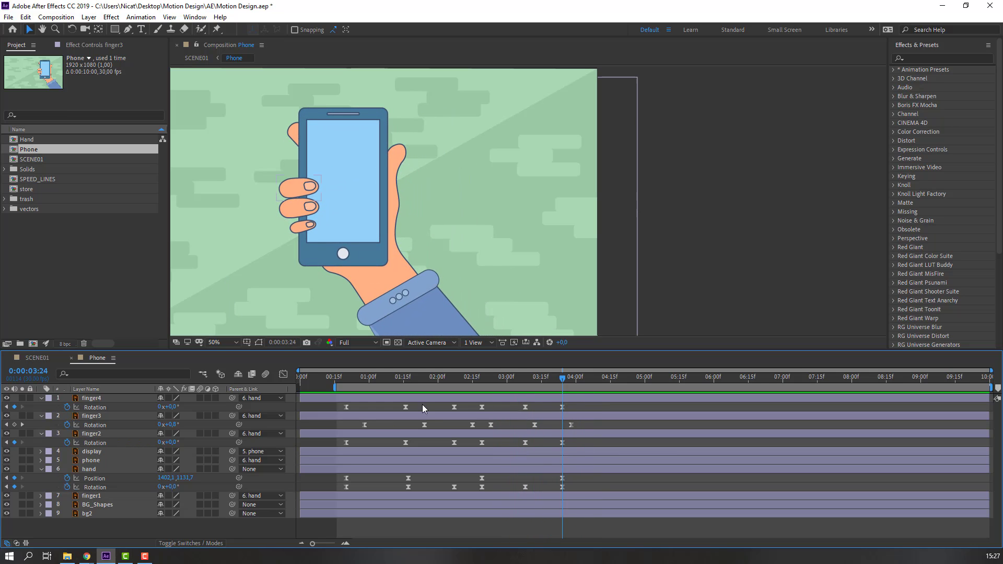
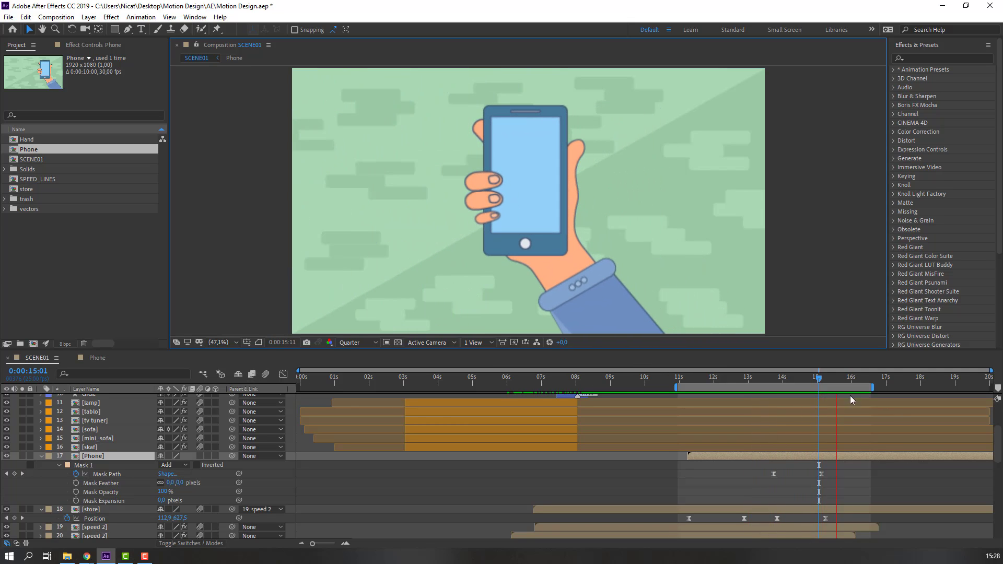
At 0:00:13:16 in SCENE01, create a 1920 × 1080 solid named LINE CUT with a pale cyan colour sampled from the scene
left_click_drag(821, 380, 750, 385)
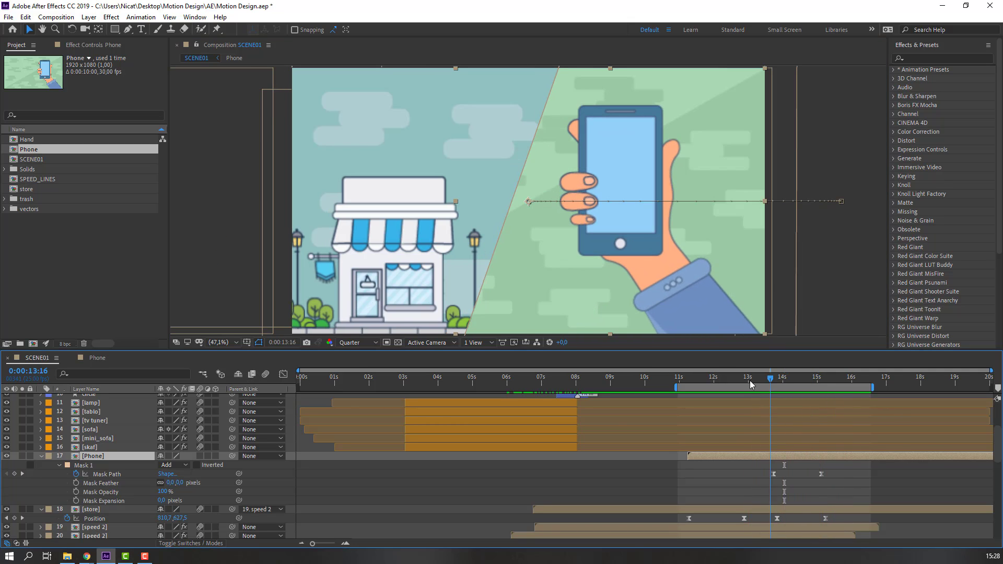
left_click(496, 482)
key("comma")
key("comma")
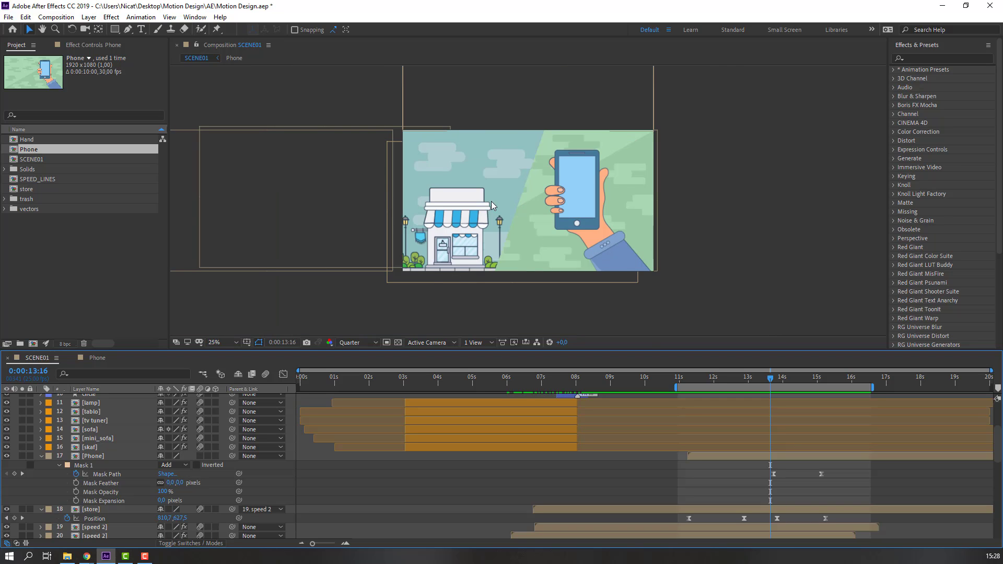
key("u")
left_click(89, 17)
mouse_move(115, 28)
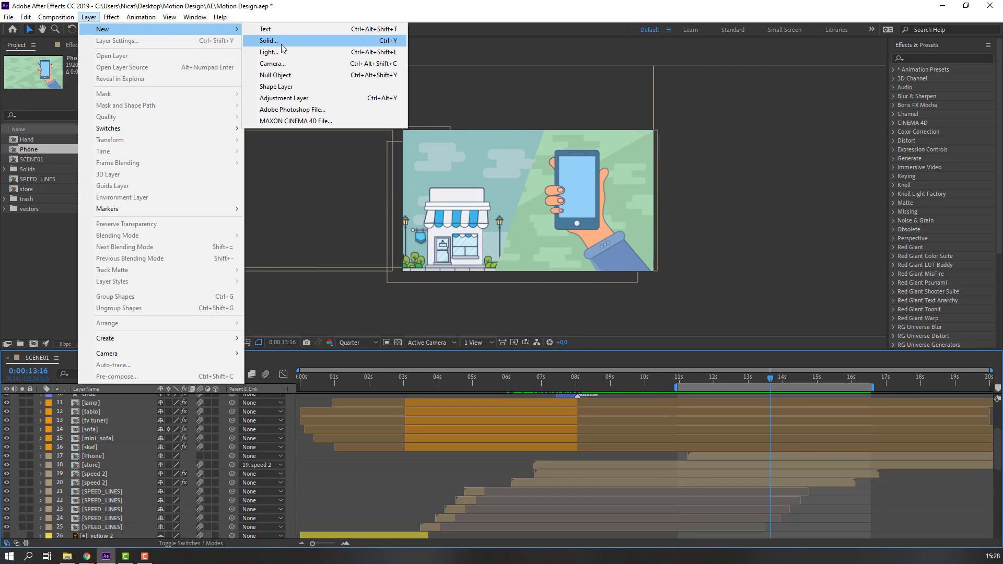
left_click(280, 41)
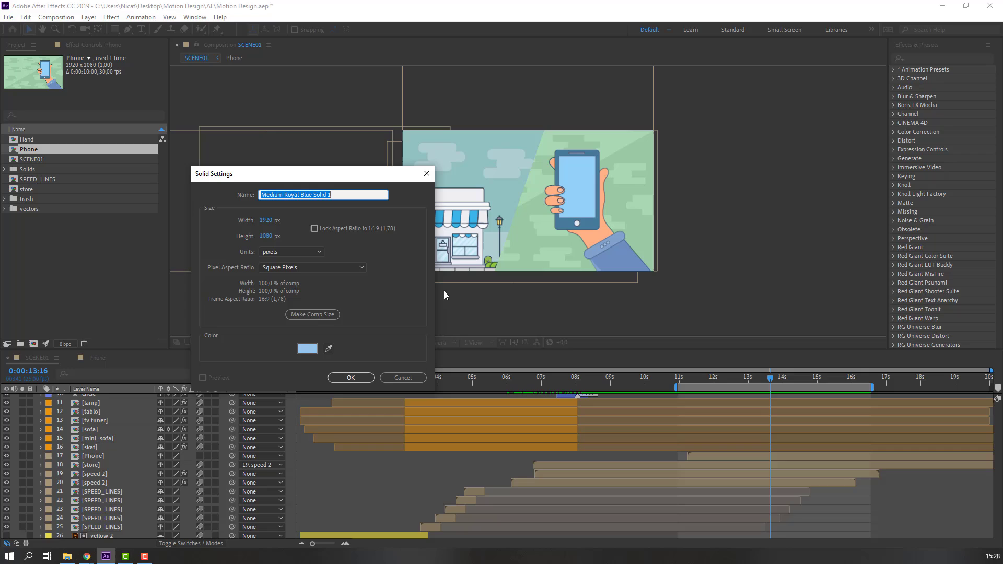
left_click(328, 350)
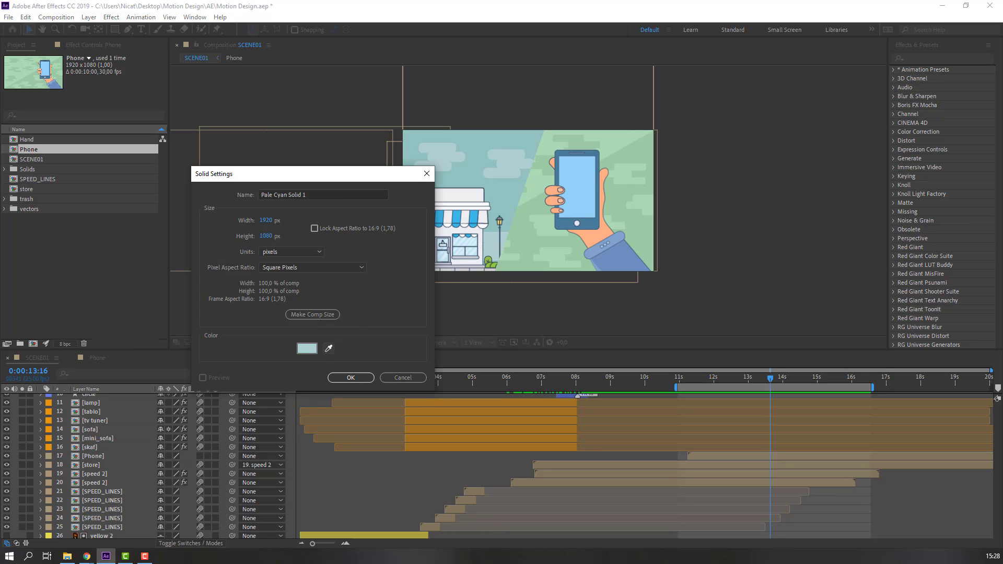
left_click(310, 192)
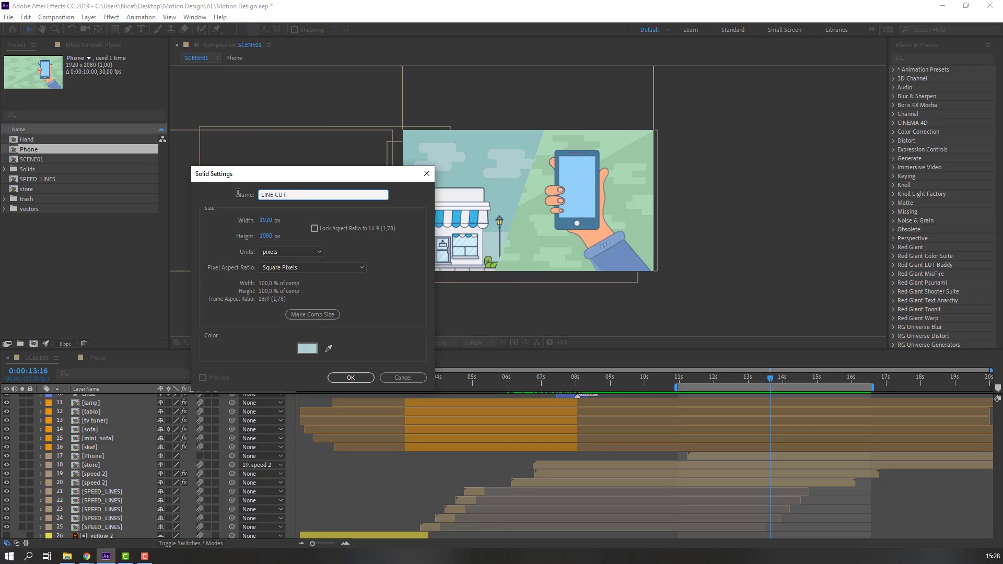
left_click(359, 381)
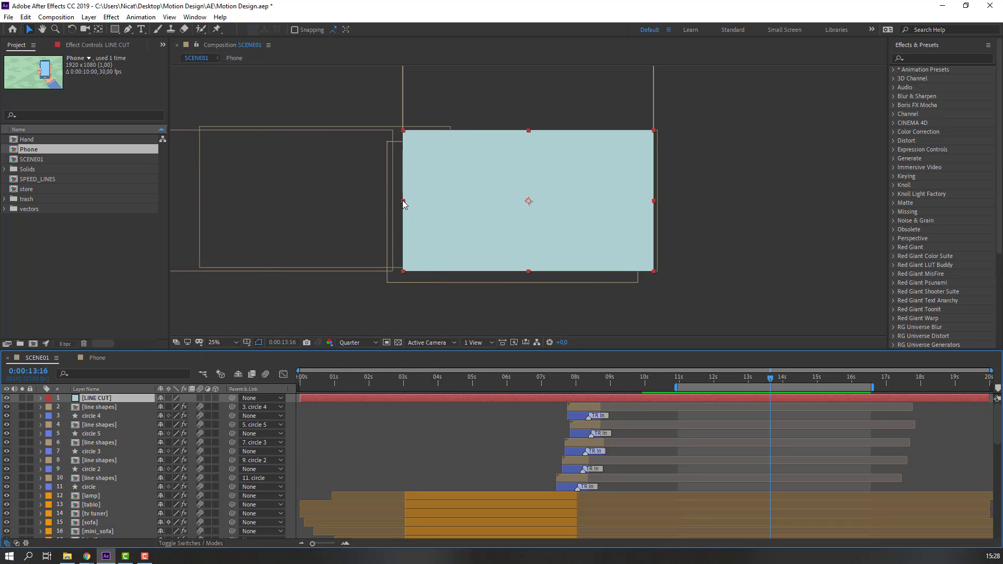
Narrow the LINE CUT solid to a thin vertical strip and stretch it slightly taller than the frame
left_click_drag(403, 204, 522, 210)
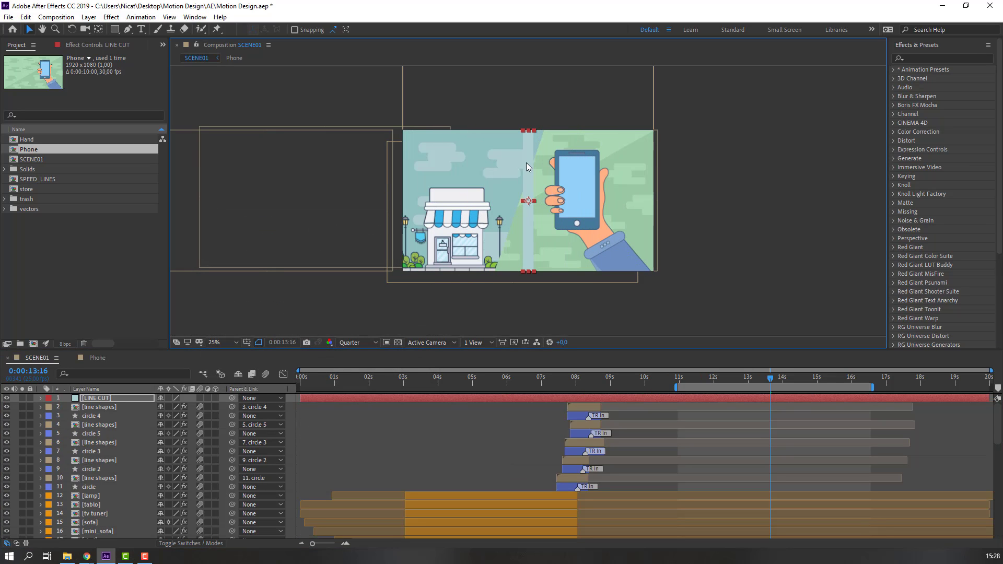
left_click_drag(529, 130, 531, 118)
scroll(522, 203, "up", 2)
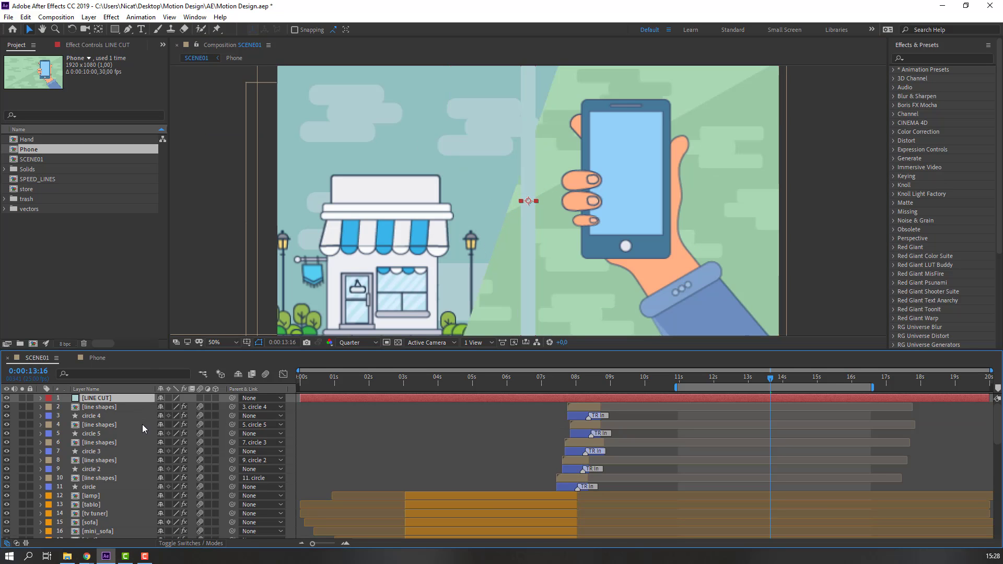
Rotate LINE CUT to 19° and position it along the diagonal edge between the store and phone scenes
key("r")
left_click_drag(170, 408, 180, 406)
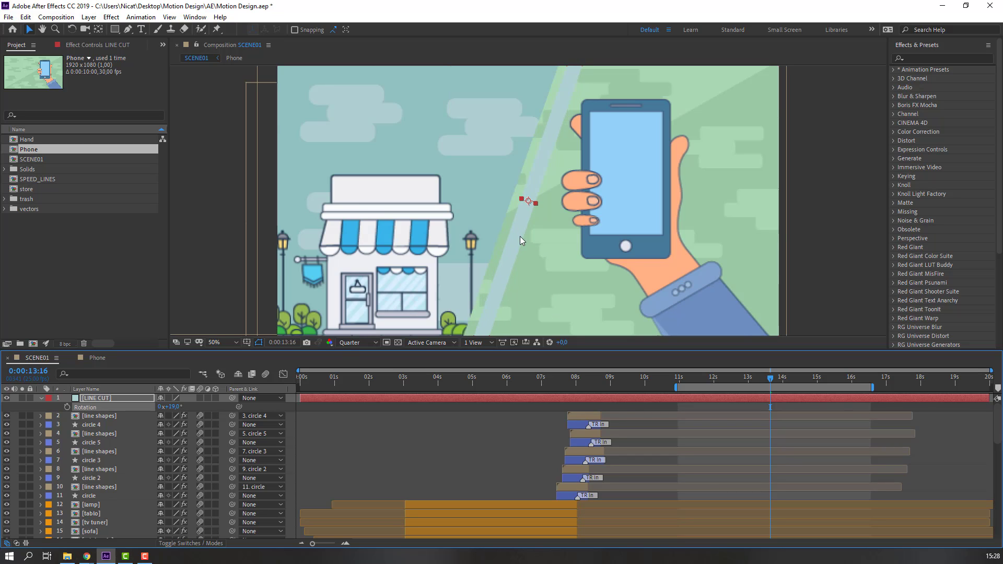
left_click_drag(520, 240, 510, 236)
scroll(532, 228, "down", 1)
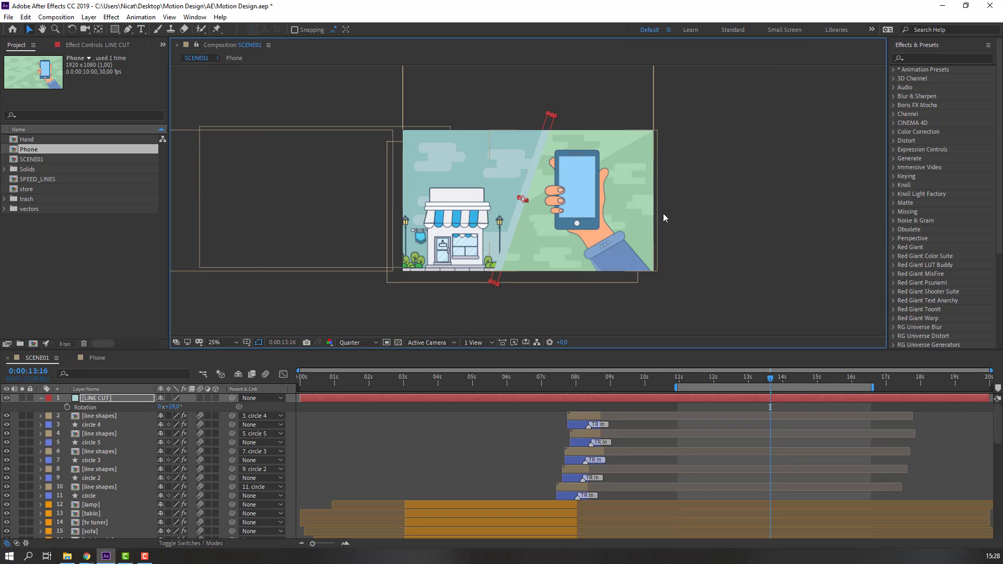
left_click(664, 216)
scroll(540, 274, "up", 1)
scroll(538, 275, "down", 1)
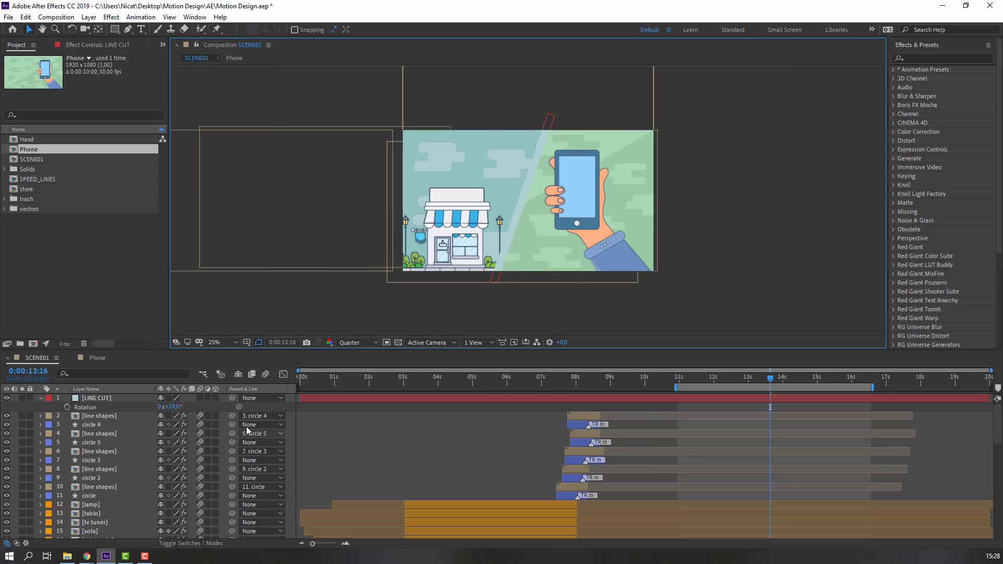
Shift LINE CUT to start at about 0:00:14:00, and move the Phone layer slightly earlier so its first mask path keyframe falls at 0:00:13:16
left_click_drag(308, 402, 710, 407)
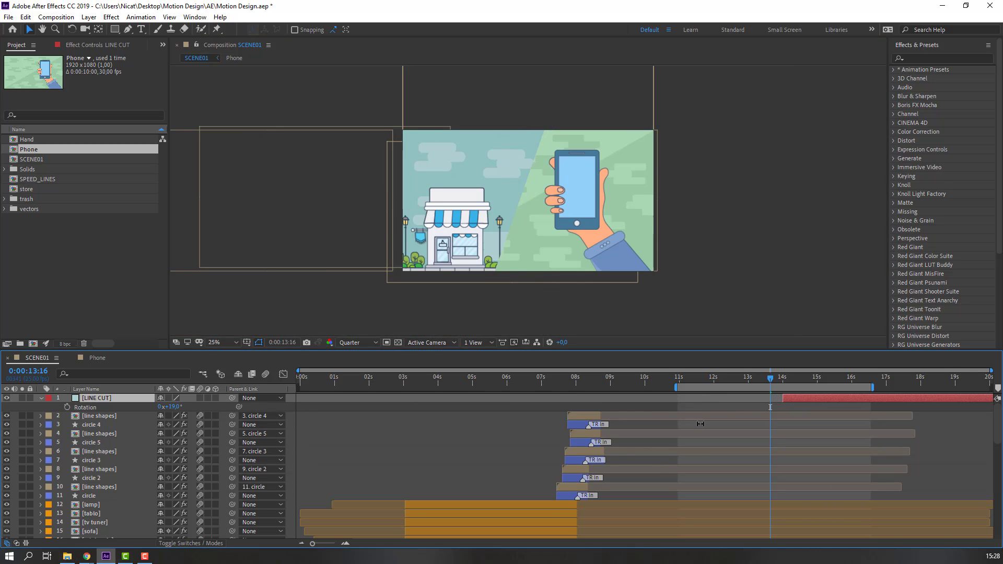
scroll(700, 423, "down", 4)
left_click_drag(709, 455, 706, 455)
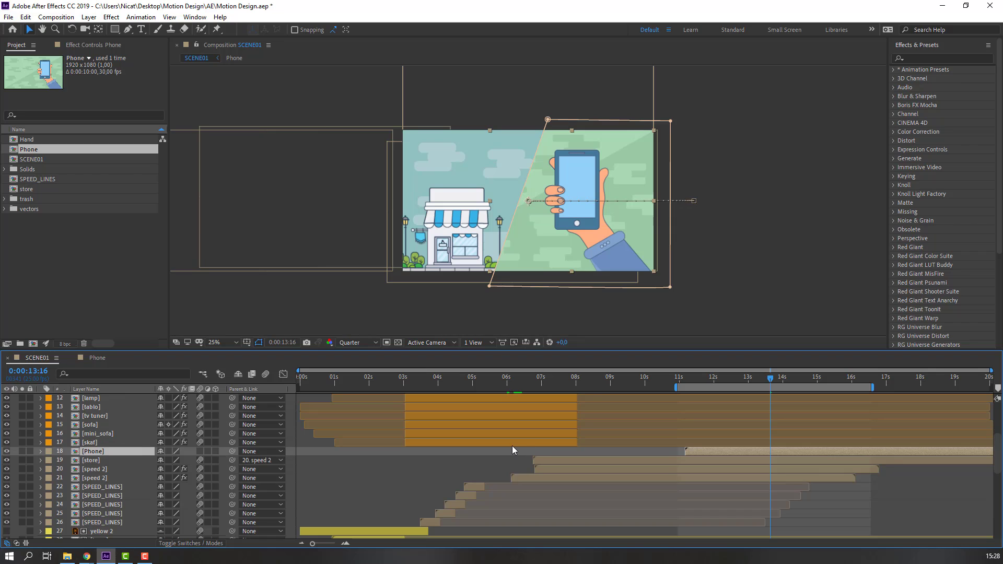
key("u")
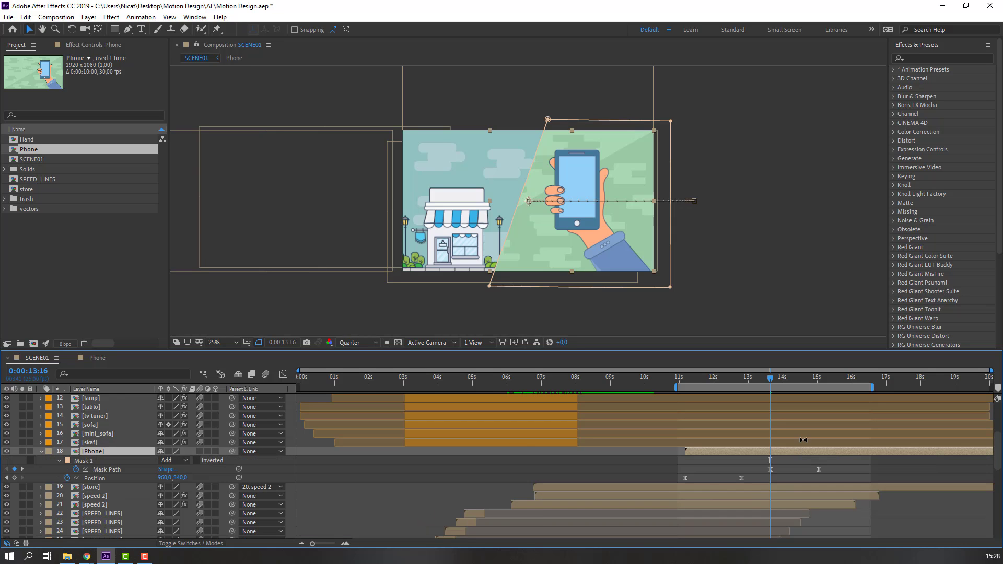
Place LINE CUT directly above the Phone layer in the stack and make it start at 0:00:12:20
left_click(684, 379)
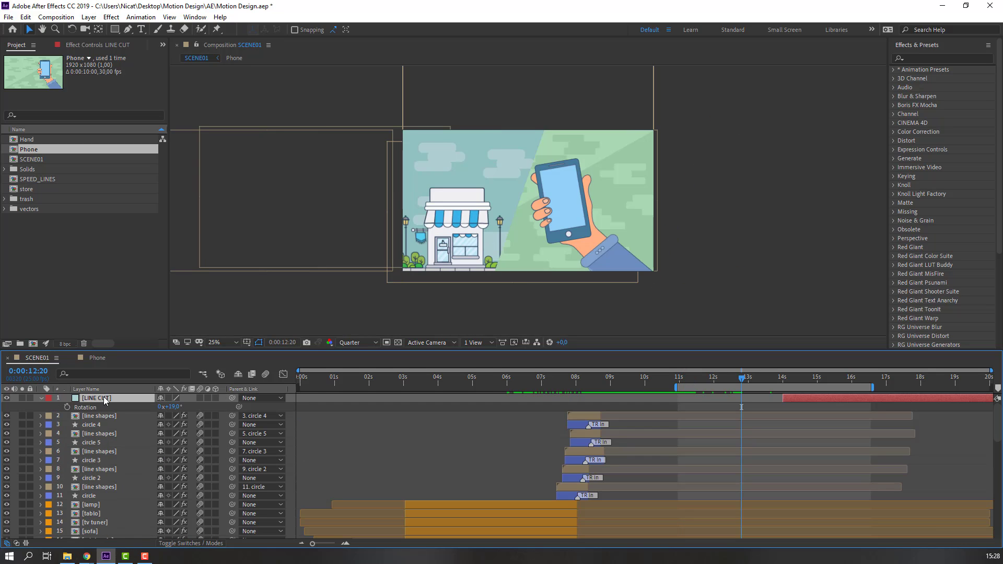
left_click_drag(104, 400, 108, 526)
left_click(811, 520)
left_click_drag(798, 514, 754, 514)
scroll(775, 522, "down", 2)
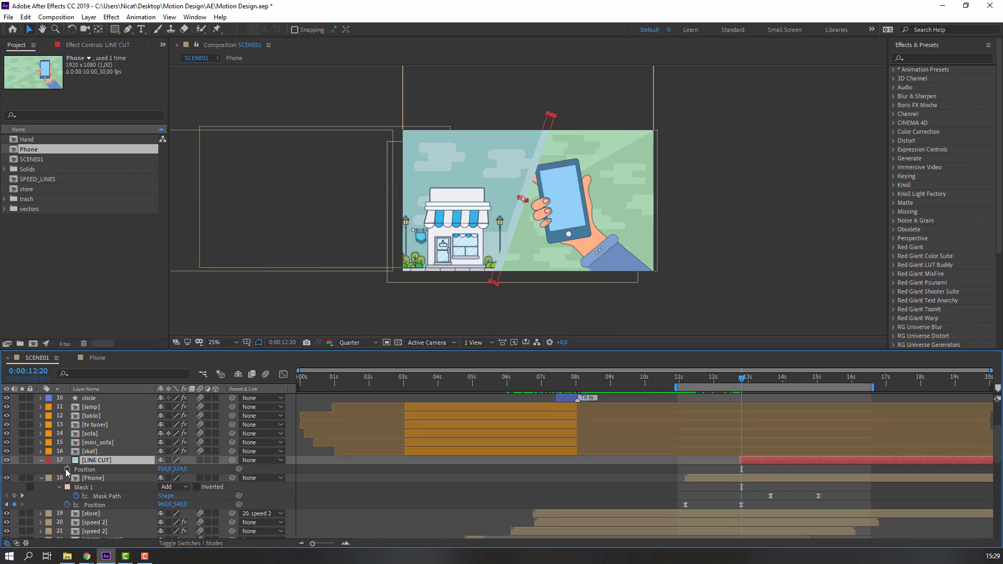
Keyframe LINE CUT's position at 0:00:12:20 and at 0:00:11:24 with X about 1675, extending the layer's start back to about 0:00:11:05
left_click(66, 469)
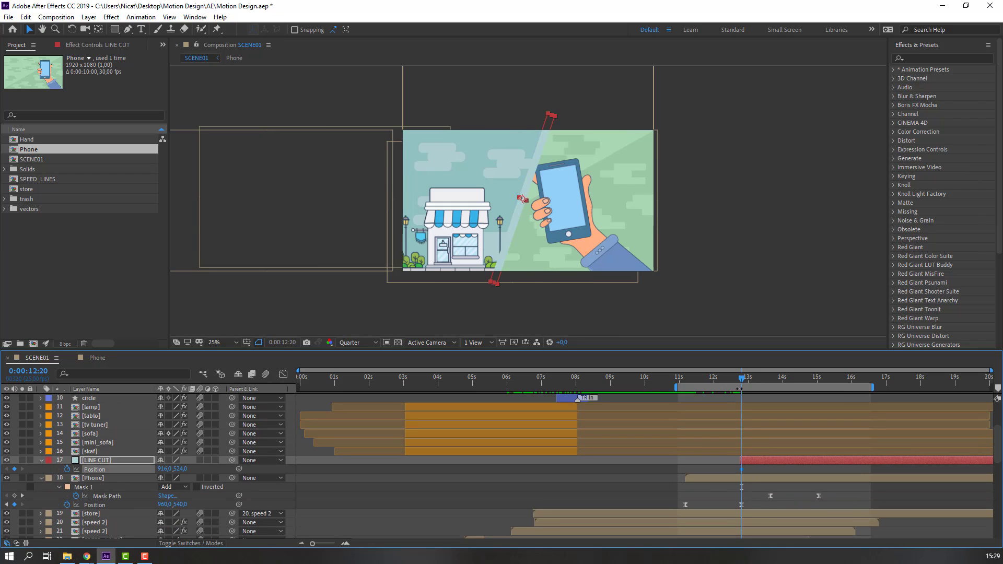
left_click_drag(742, 461, 701, 461)
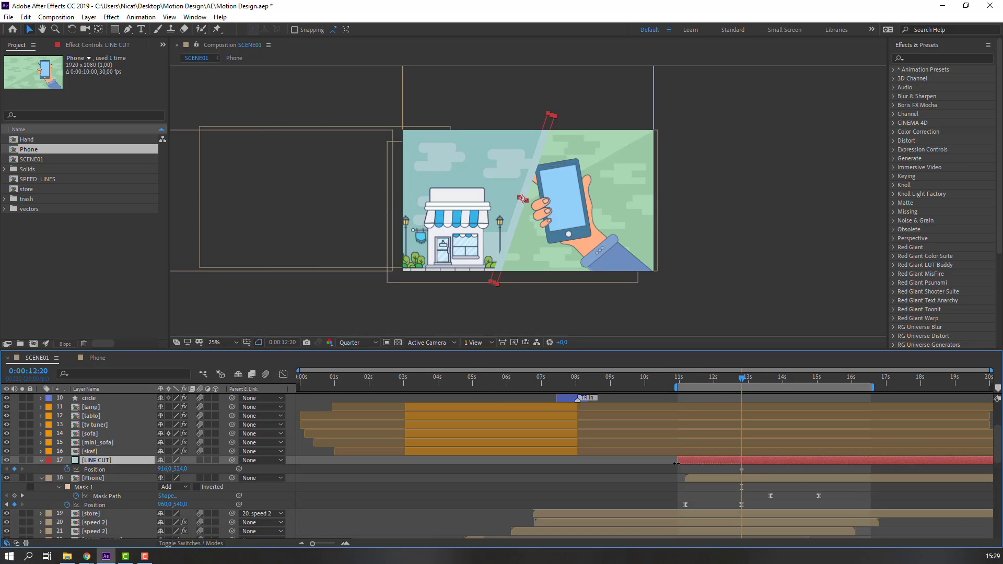
left_click_drag(744, 386, 714, 382)
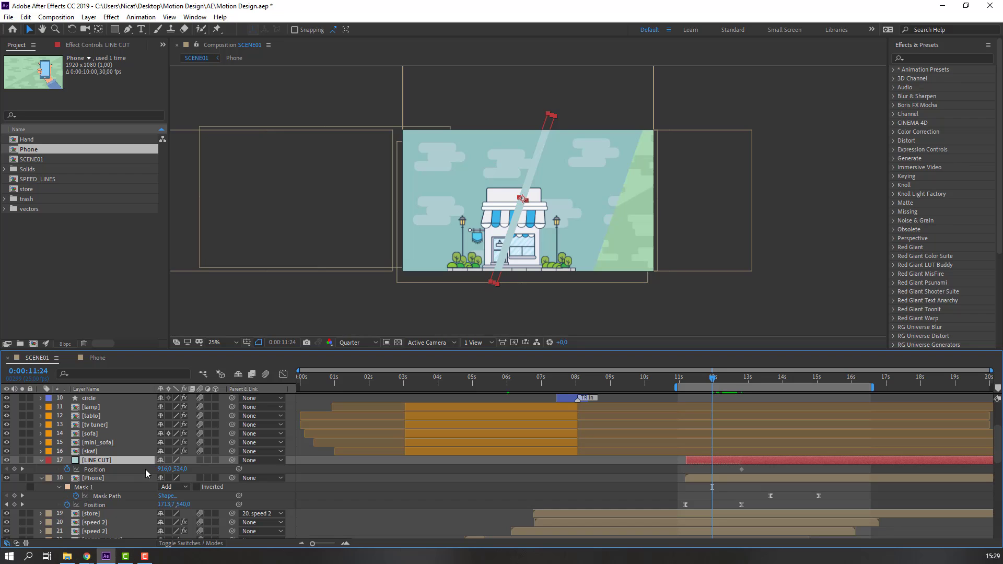
left_click_drag(164, 468, 567, 468)
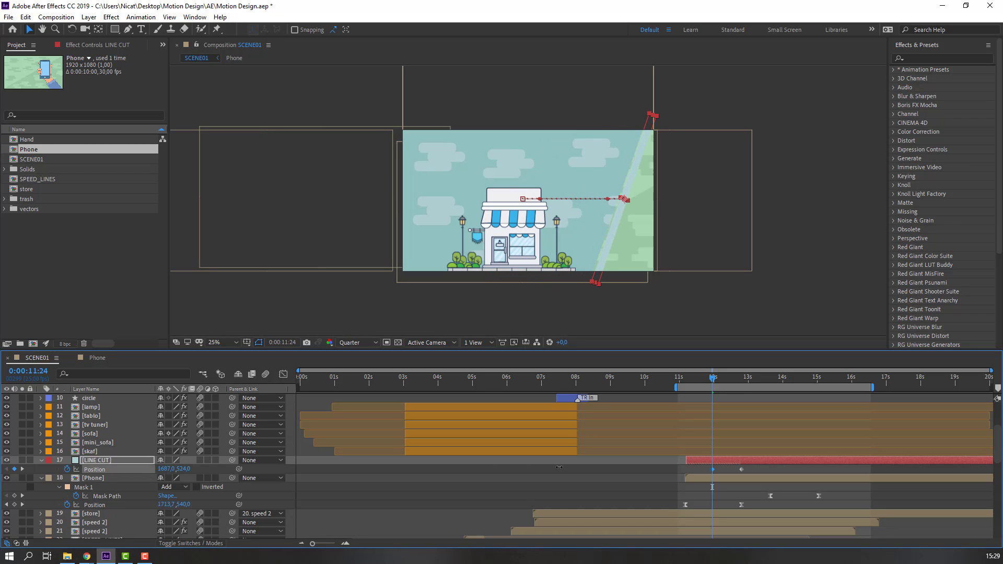
Key LINE CUT's X position at 2053 at 0:00:11:16, nudge that keyframe three frames earlier, and delete the 0:00:11:24 position keyframe
left_click_drag(714, 383, 702, 389)
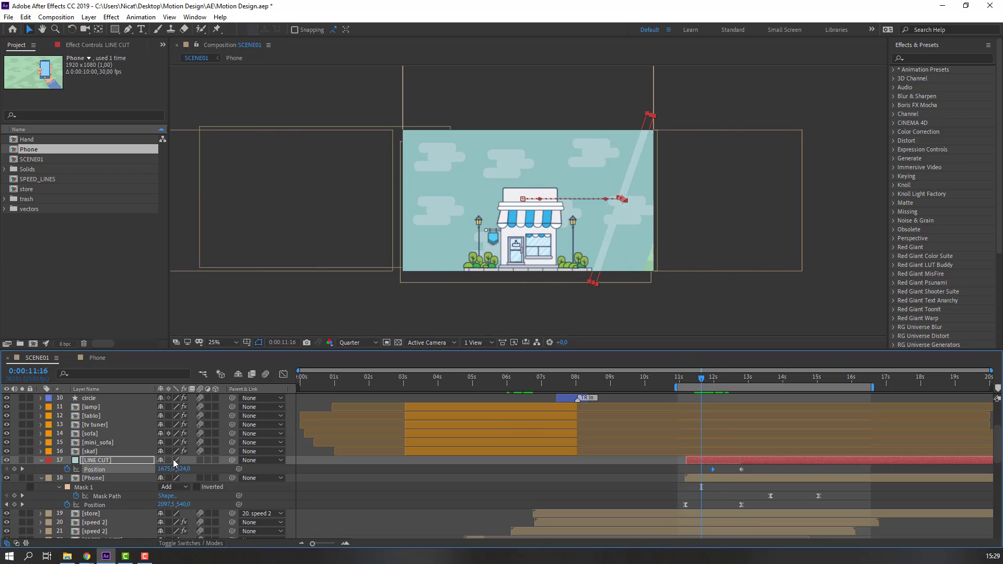
left_click_drag(195, 473, 388, 485)
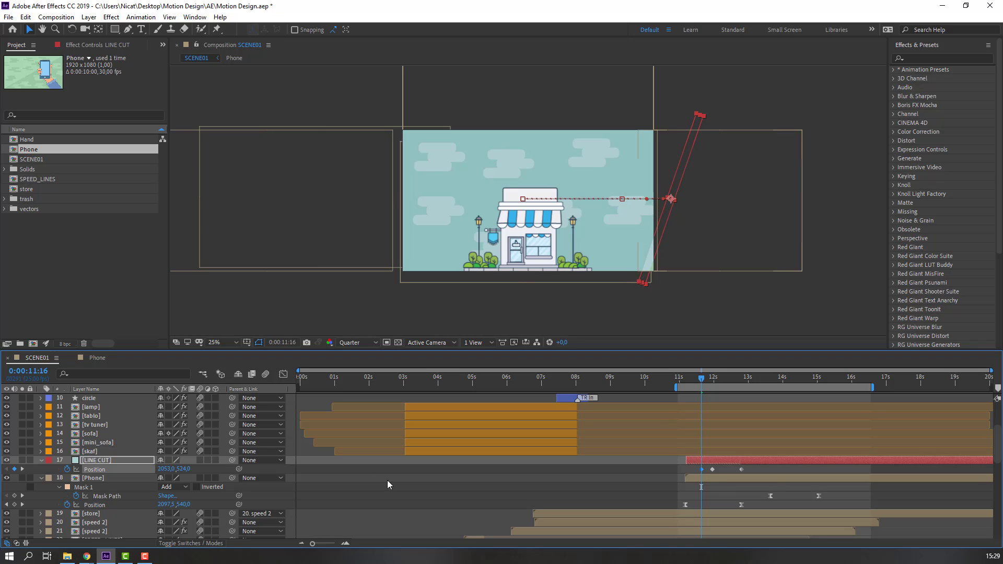
key("alt+Left")
key("alt+Left")
key("alt+Left")
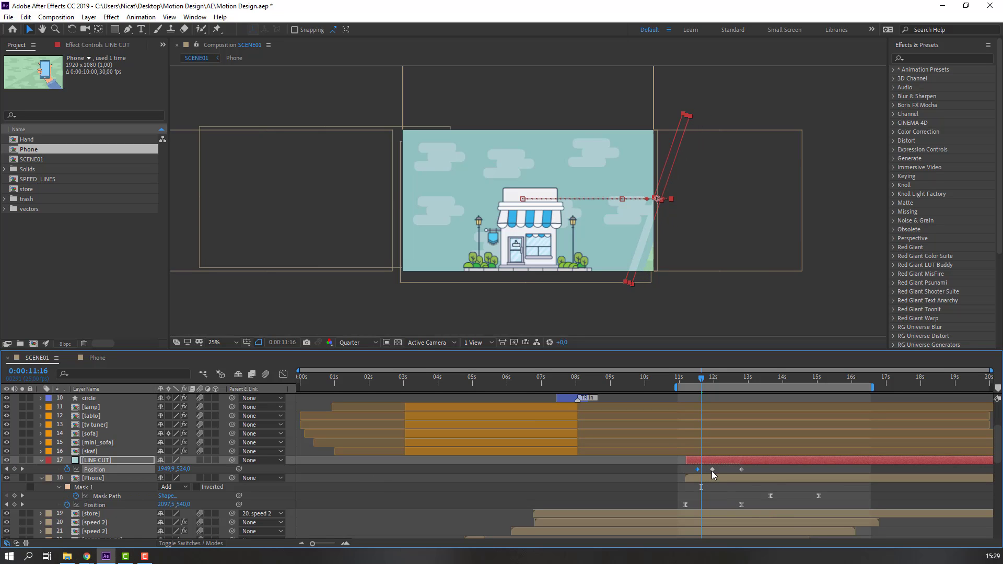
key("Delete")
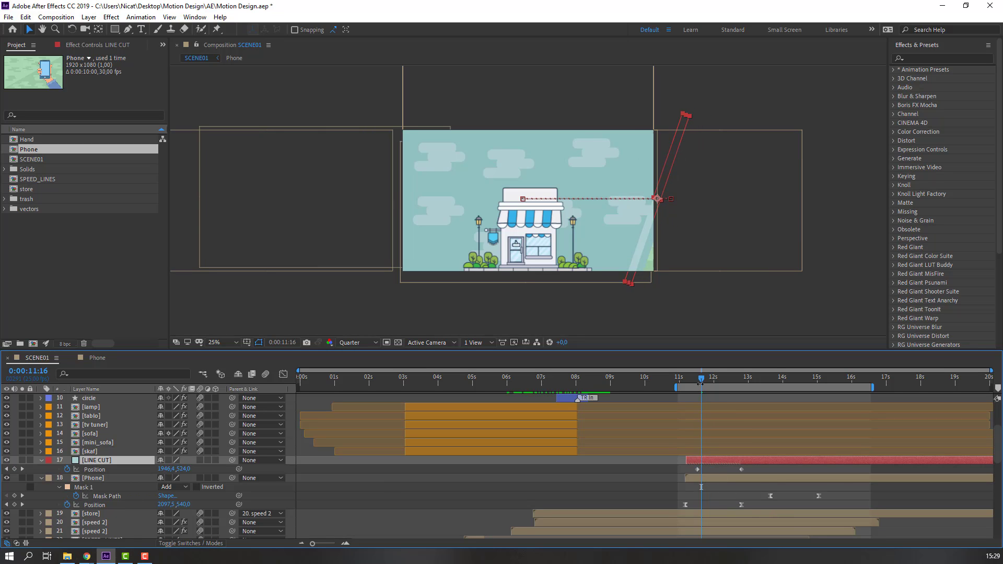
Preview the LINE CUT slide and apply Easy Ease to both of its position keyframes
key("space")
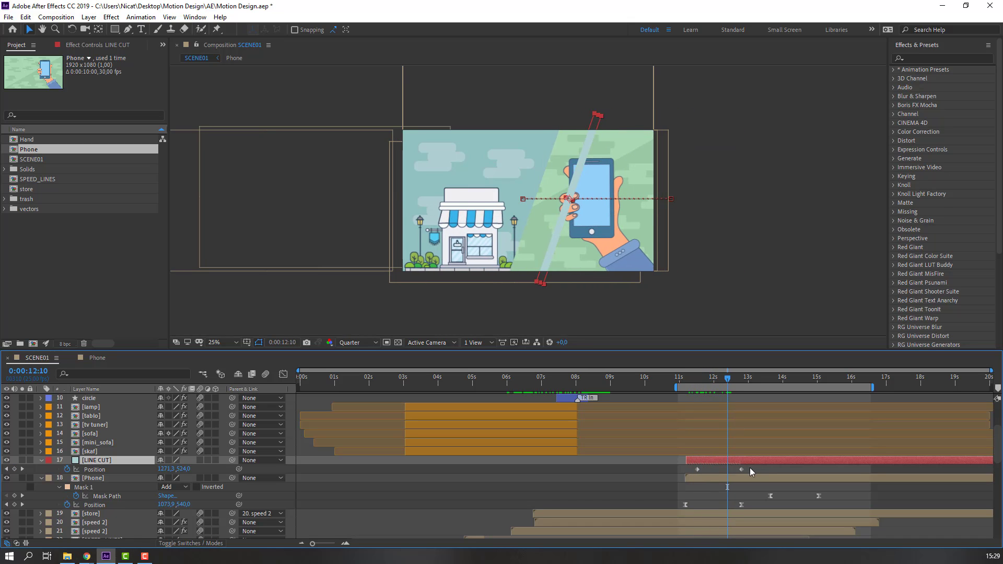
left_click_drag(750, 468, 685, 478)
right_click(697, 470)
mouse_move(762, 523)
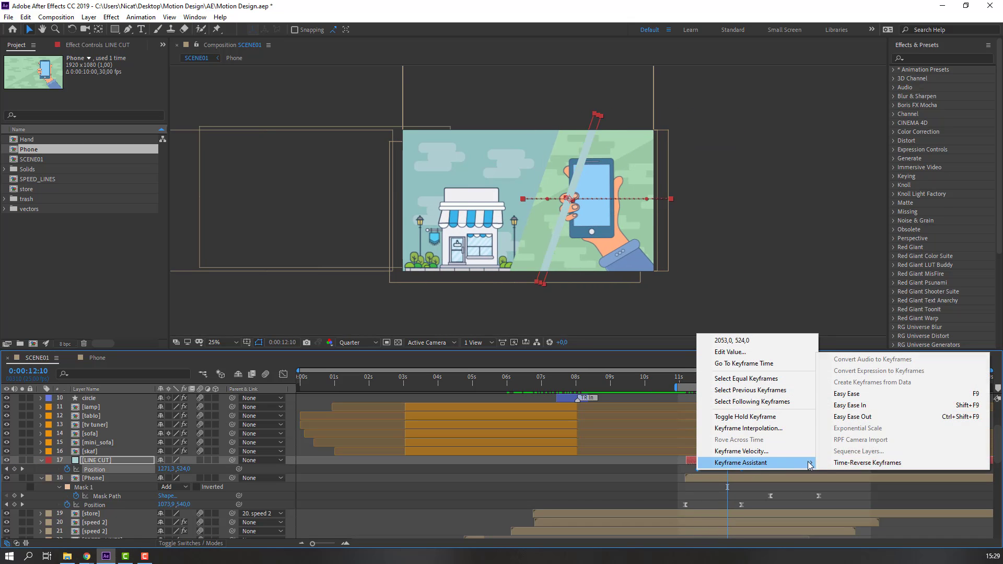
left_click(841, 394)
Try a sharply peaked speed curve for LINE CUT's position, with long easing at both keyframes, and preview it
mouse_move(727, 379)
left_mouse_down()
mouse_move(741, 383)
mouse_move(728, 382)
left_mouse_up()
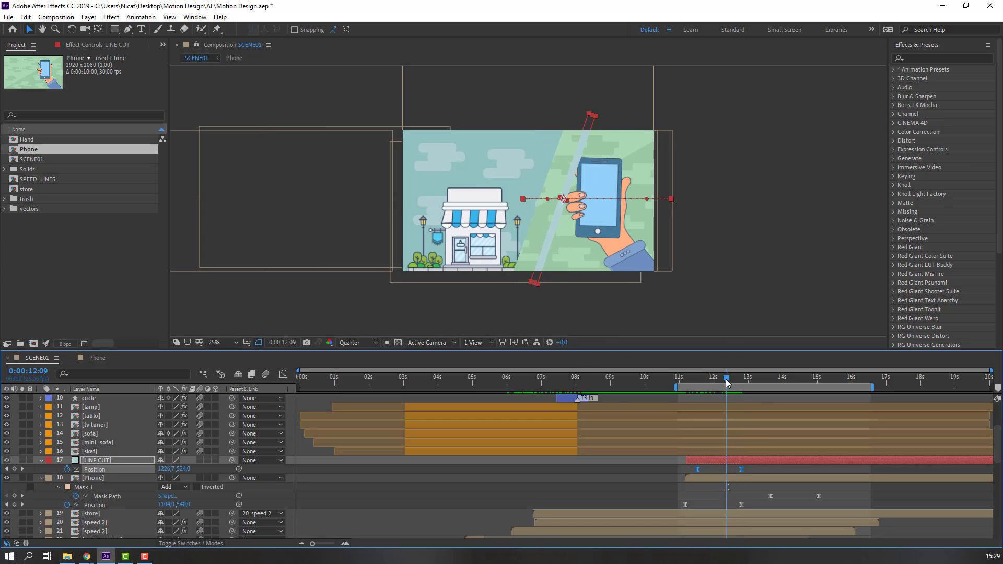
left_click(283, 375)
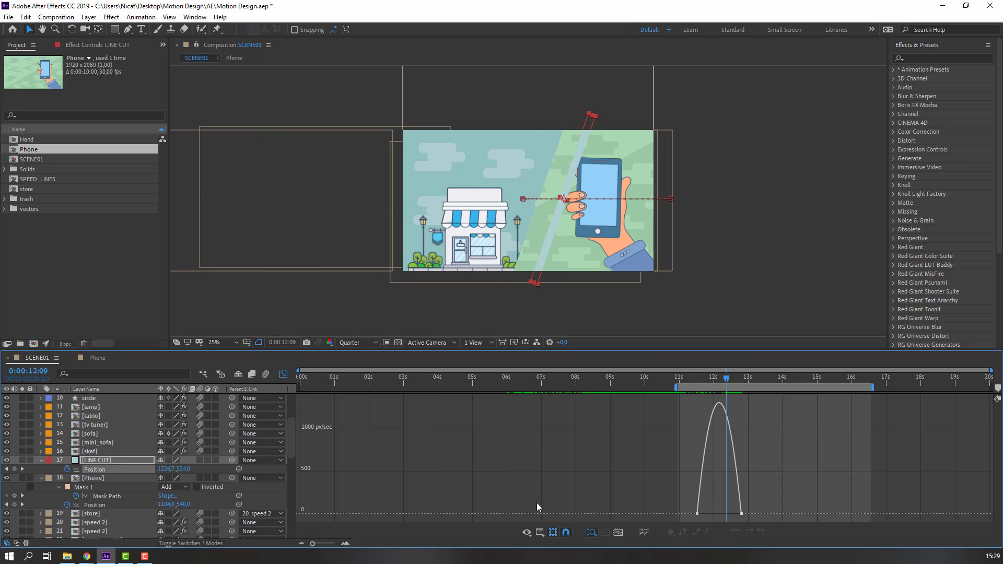
left_click(705, 513)
left_click_drag(705, 513, 726, 516)
key("space")
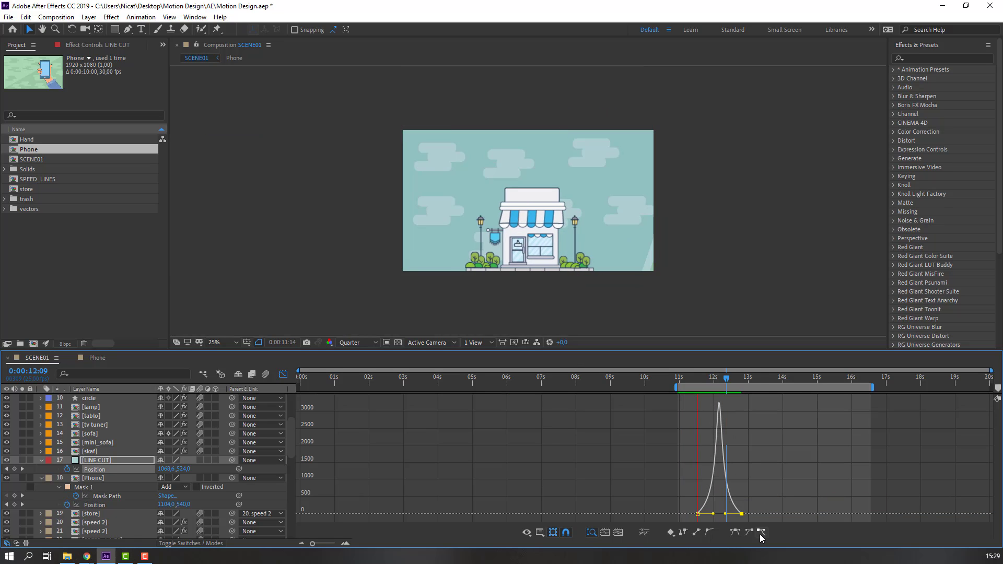
key("space")
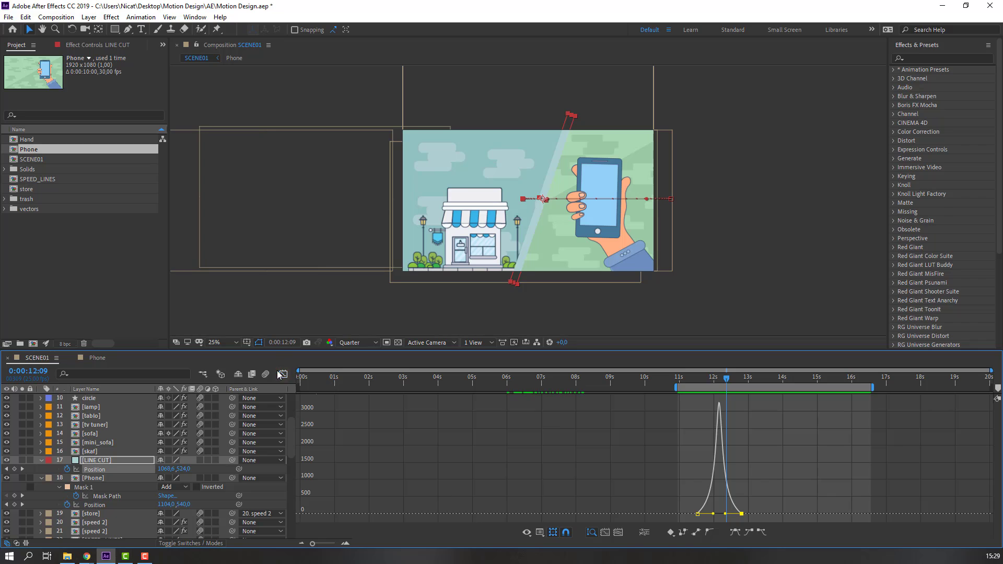
left_click(282, 373)
key("space")
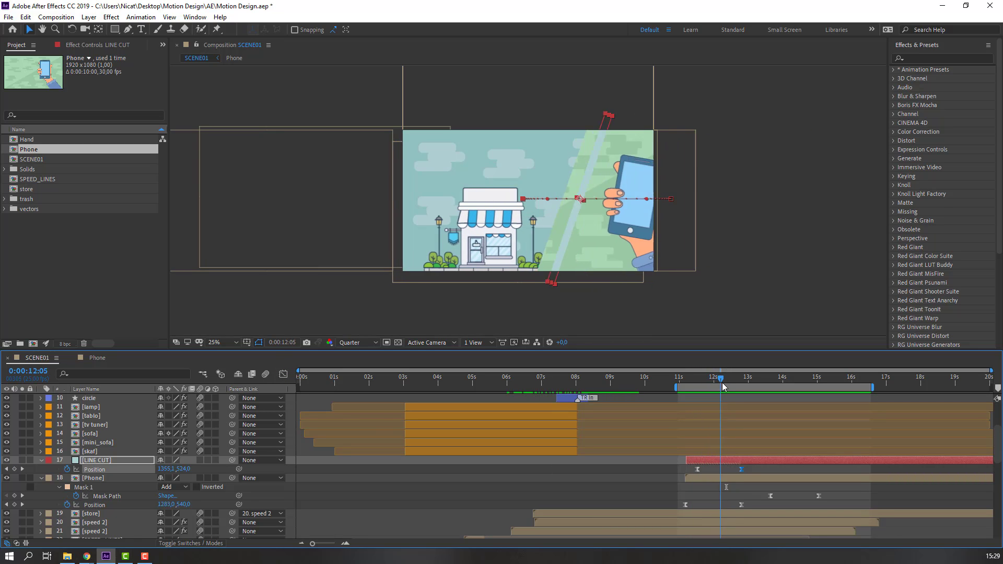
Reshape LINE CUT's position speed curve to rise quickly and slow down gradually, peaking at about 1500 px/sec, and preview the move
left_click_drag(725, 474, 691, 473)
key("shift+F3")
mouse_move(705, 513)
left_mouse_down()
mouse_move(728, 514)
mouse_move(704, 514)
left_mouse_up()
key("space")
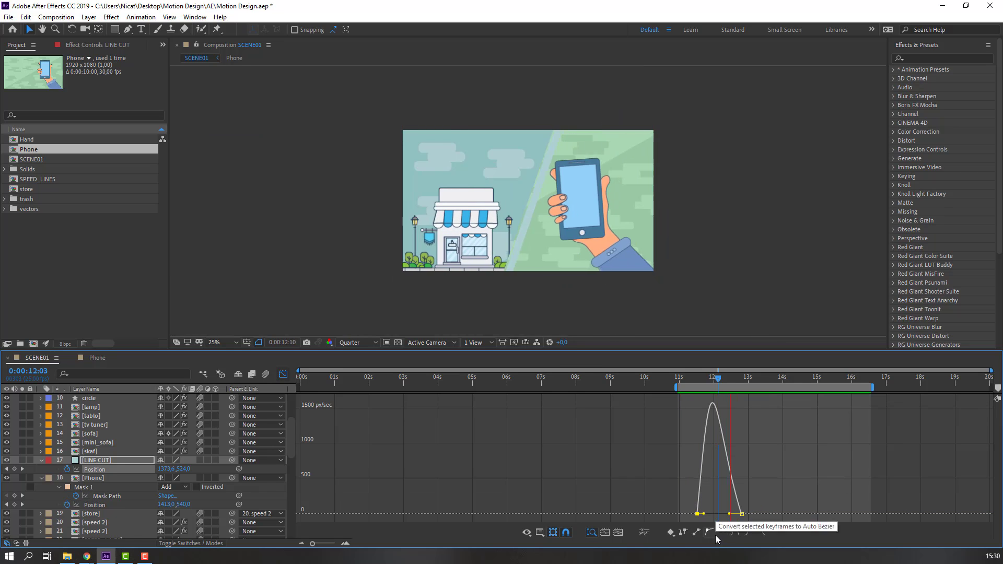
key("space")
scroll(670, 316, "up", 1)
left_click_drag(699, 376, 718, 387)
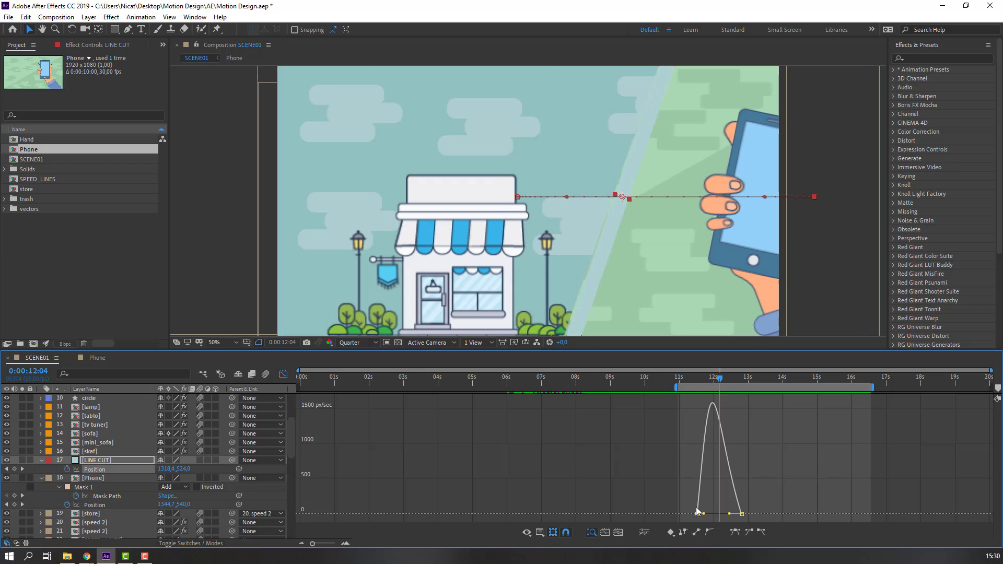
left_click_drag(729, 513, 728, 514)
key("space")
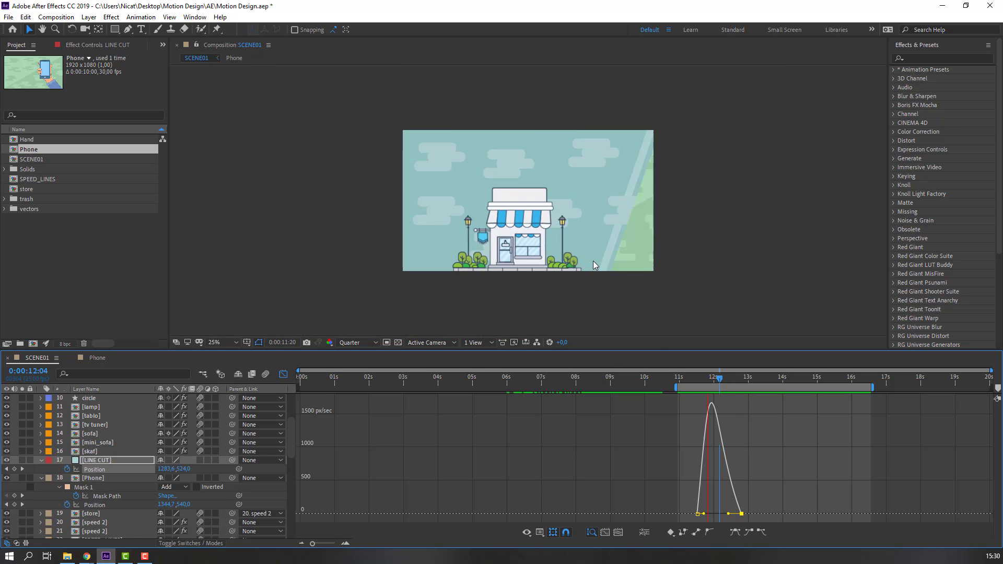
key("space")
Slightly lengthen the outgoing ease of LINE CUT's first position keyframe, replay the transition, and fit the composition to the viewer
left_click_drag(719, 378, 713, 378)
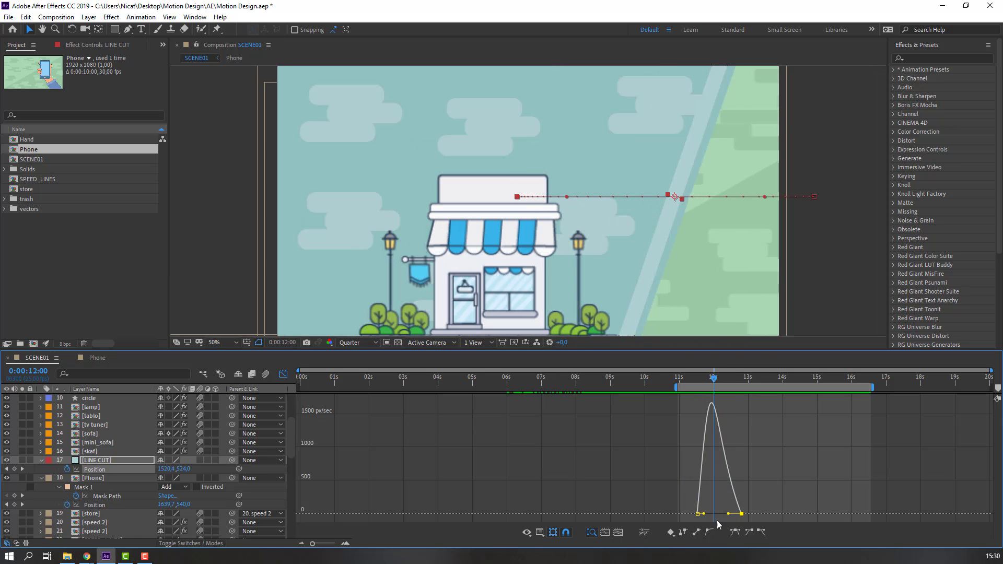
left_click_drag(703, 513, 705, 513)
scroll(659, 290, "down", 2)
key("space")
key("space")
key("period")
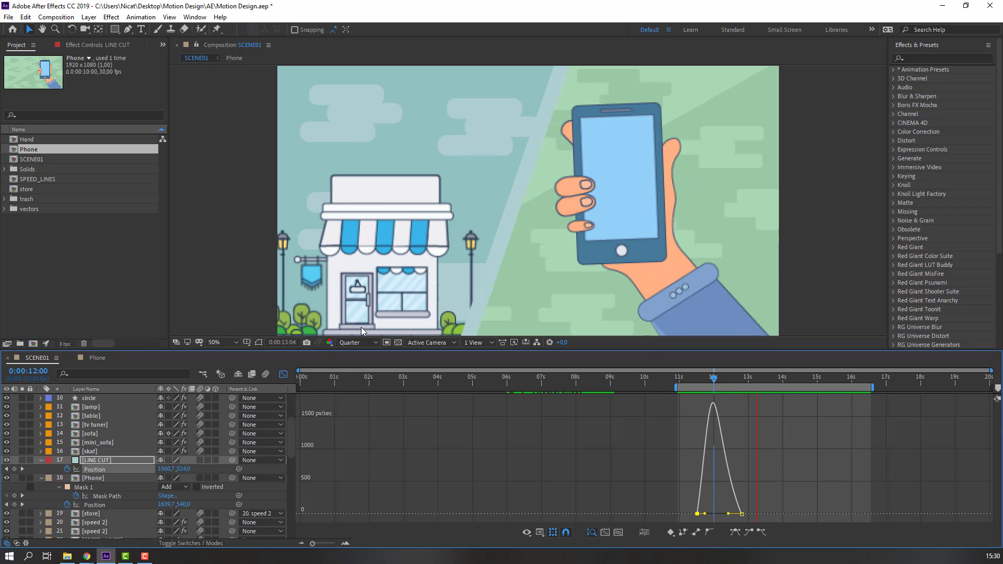
left_click(222, 342)
left_click(221, 354)
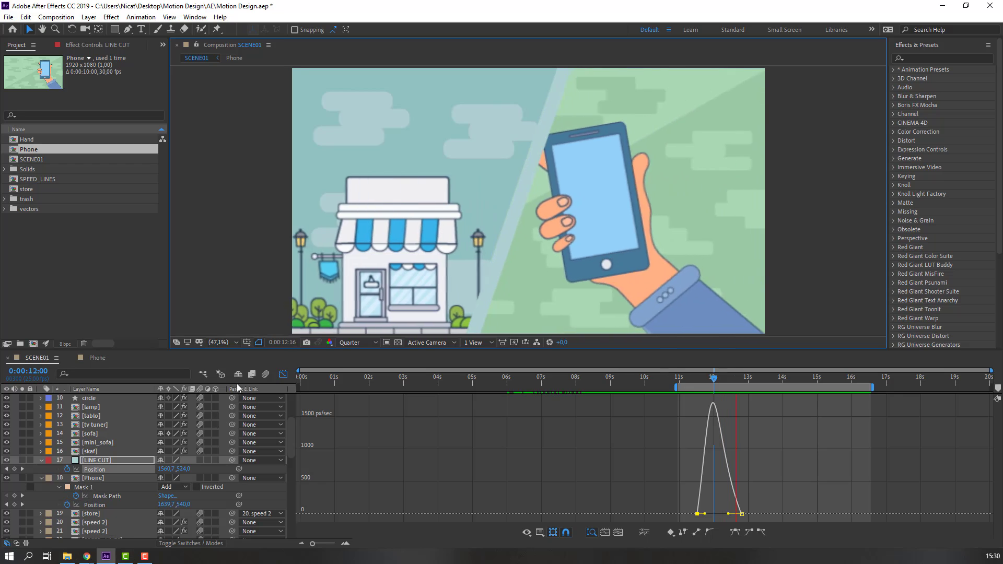
key("space")
left_click(283, 375)
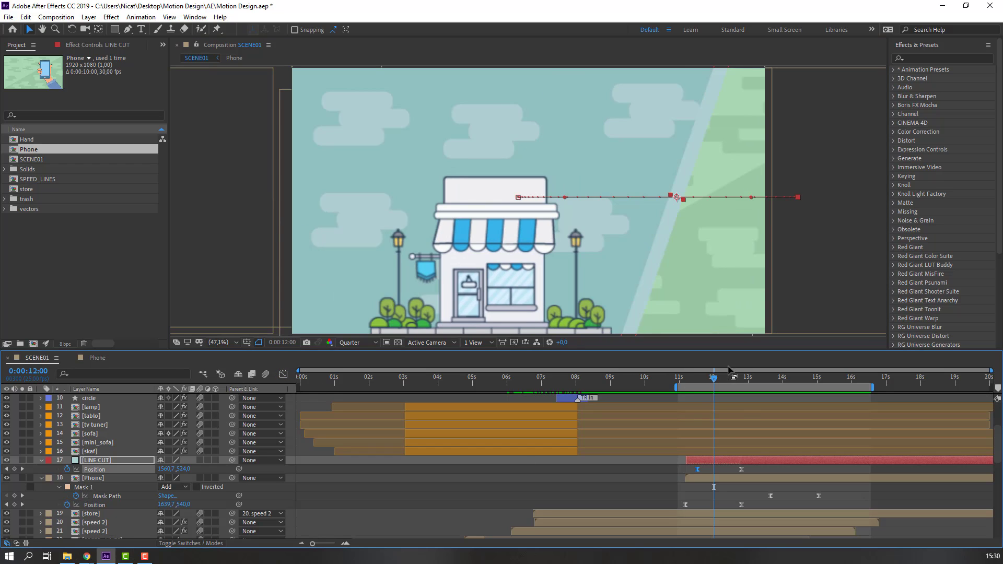
Key LINE CUT's X position at 2193 at 0:00:11:08 and preview the start of the transition
left_click(698, 380)
left_click_drag(699, 380, 690, 380)
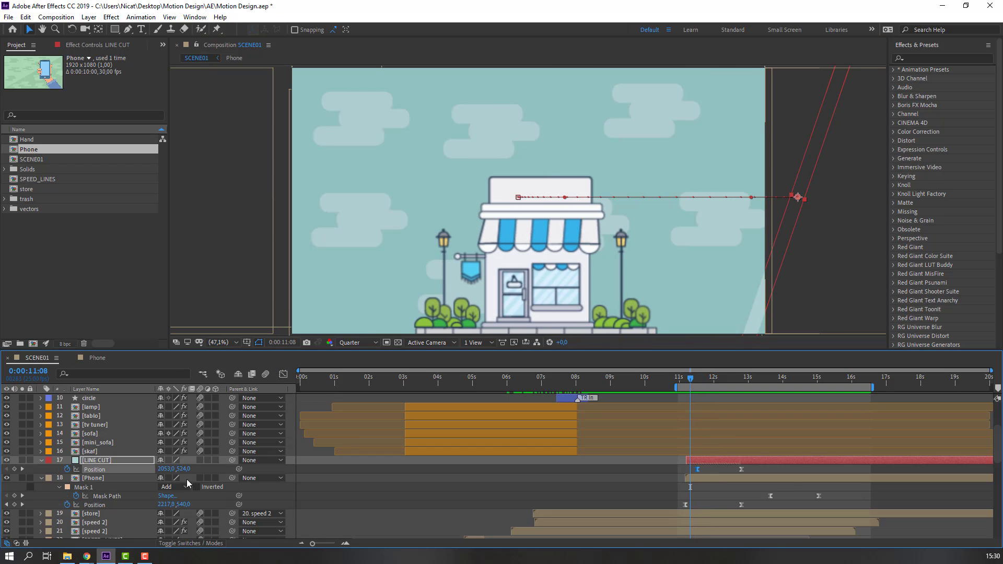
left_click_drag(163, 474, 244, 478)
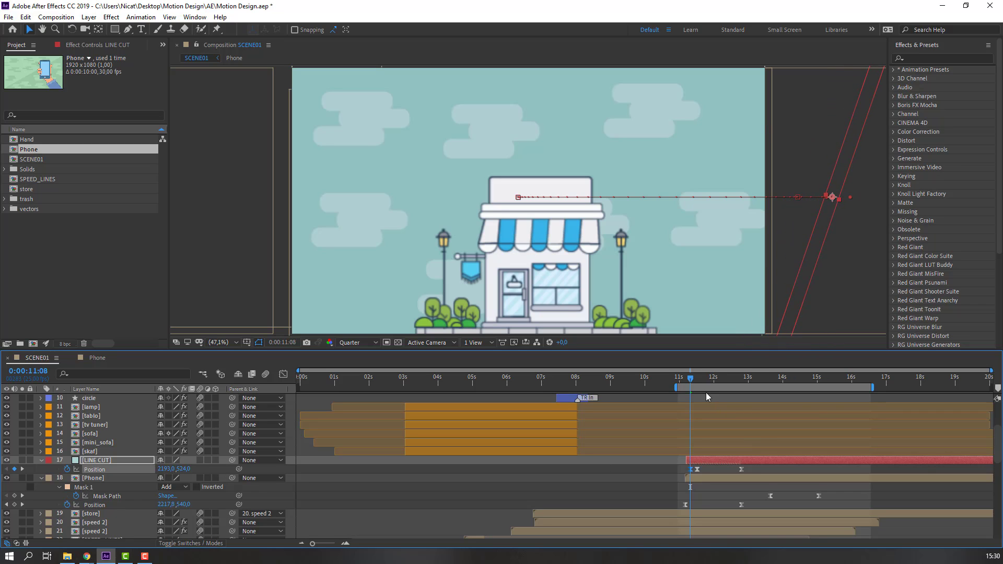
left_click_drag(690, 379, 698, 381)
key("space")
key("space")
left_click(689, 381)
Split LINE CUT at 0:00:11:14, delete the earlier part, and preview the transition
left_click(704, 468)
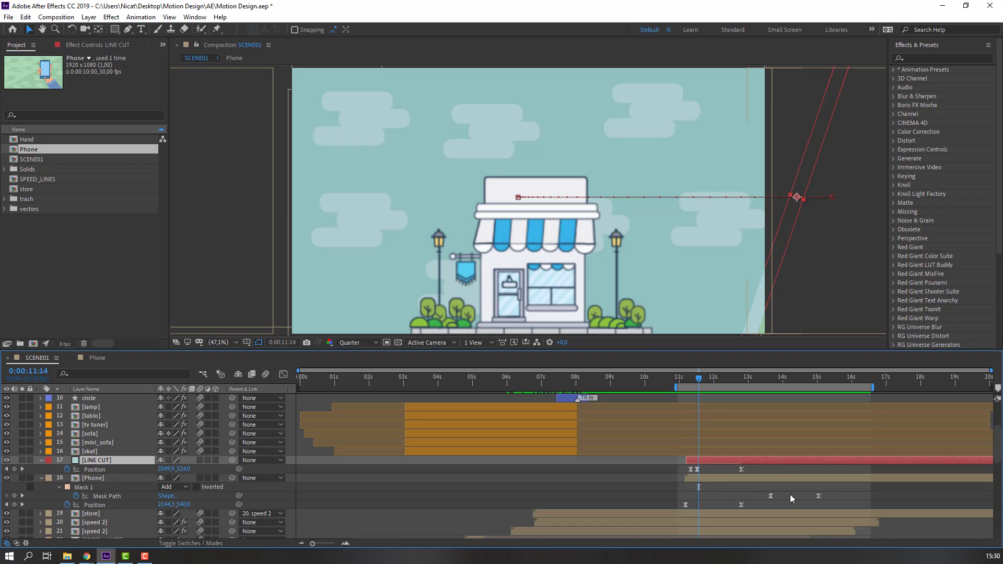
key("ctrl+shift+d")
left_click(693, 468)
key("Delete")
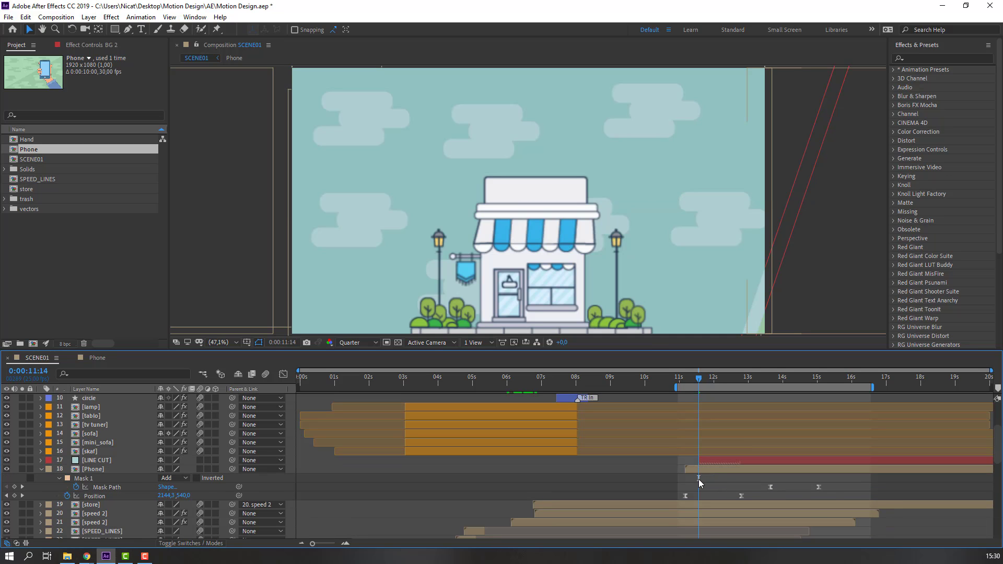
key("space")
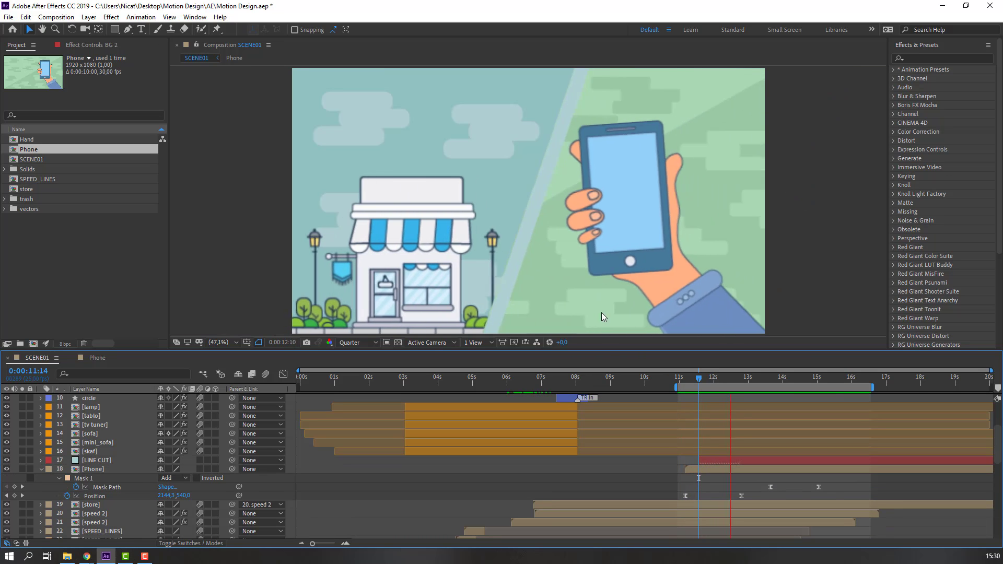
Add a LINE CUT position keyframe at 0:00:13:16, aligned with the Phone layer's first mask path keyframe
left_click(765, 382)
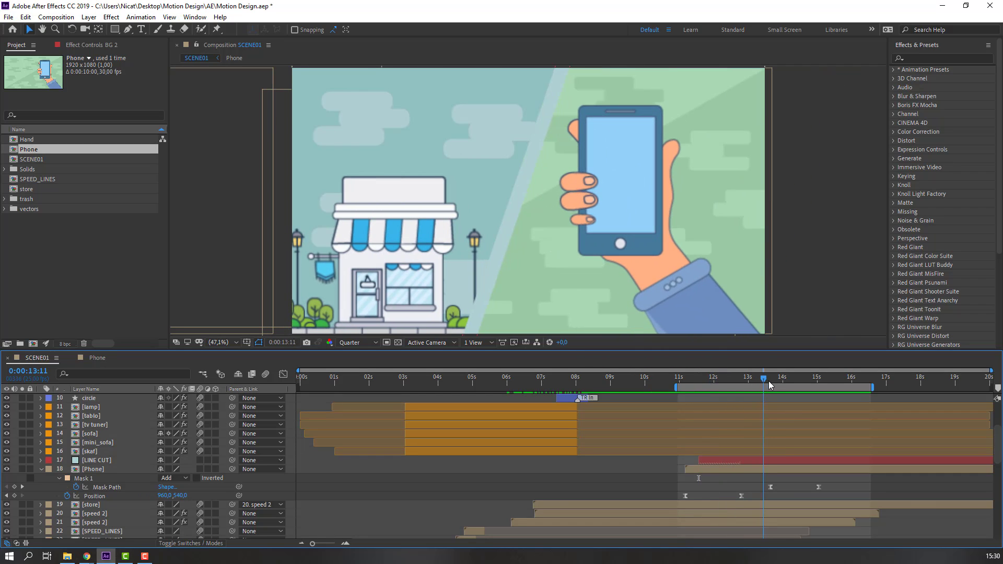
left_click_drag(769, 385, 771, 385)
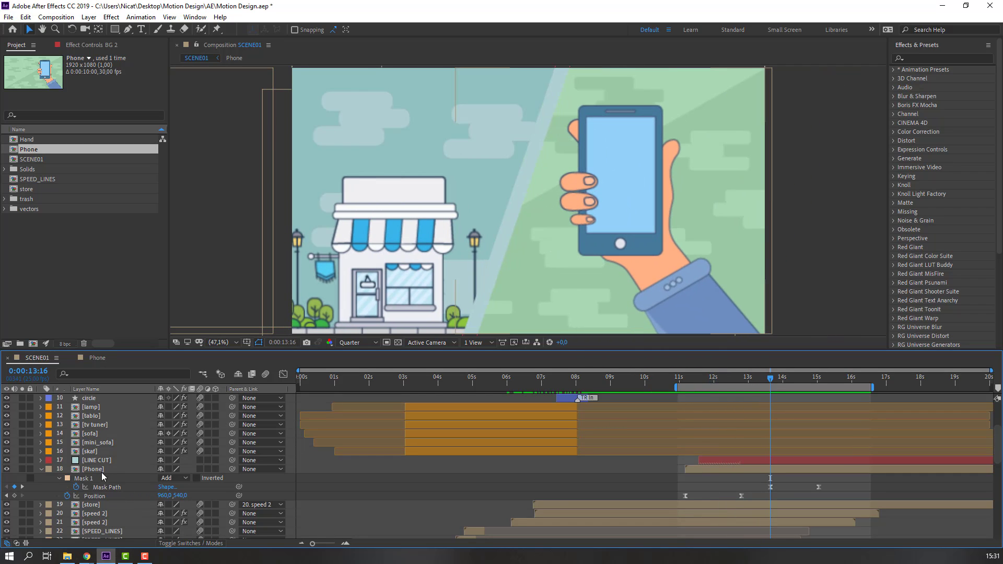
left_click(92, 461)
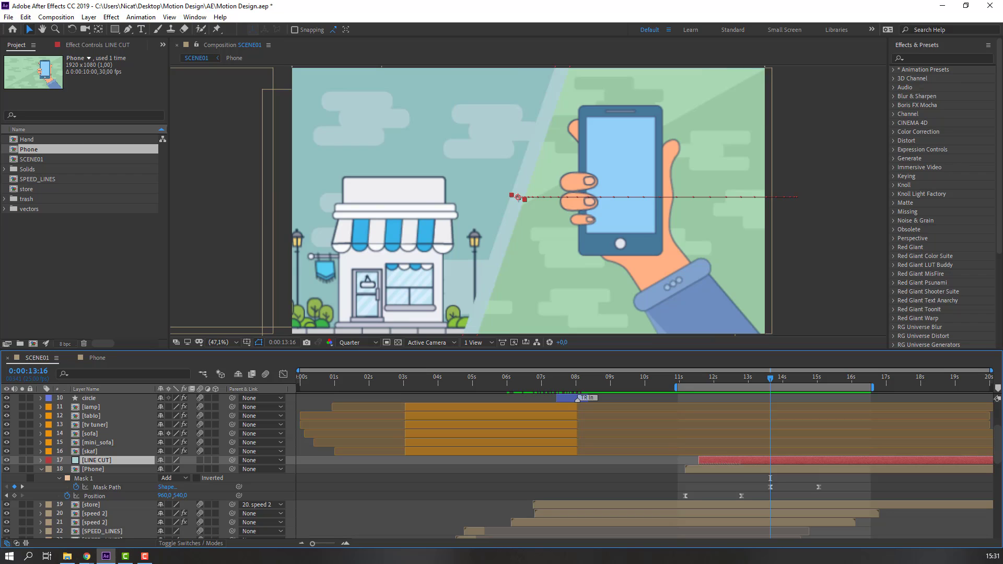
key("p")
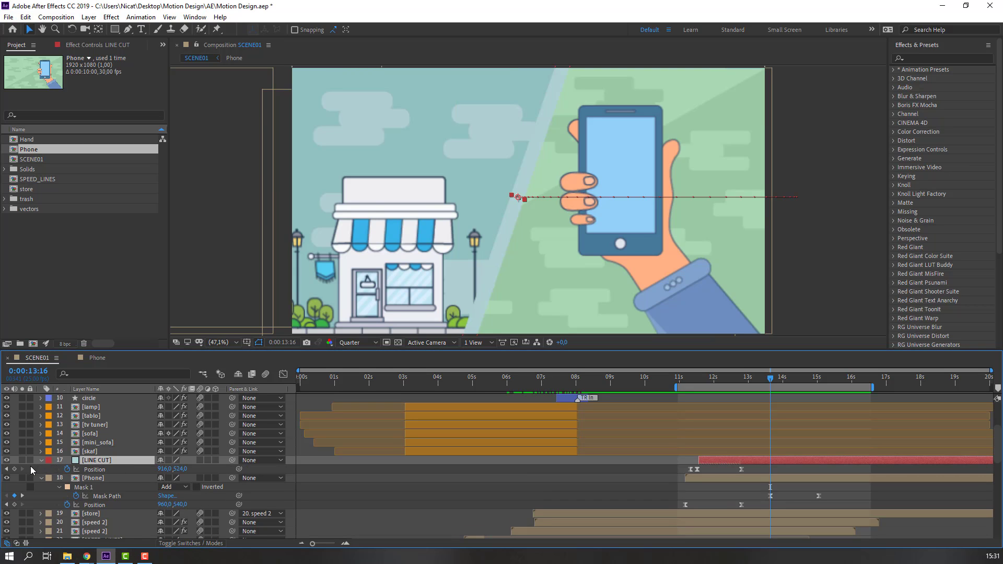
left_click(14, 470)
key("space")
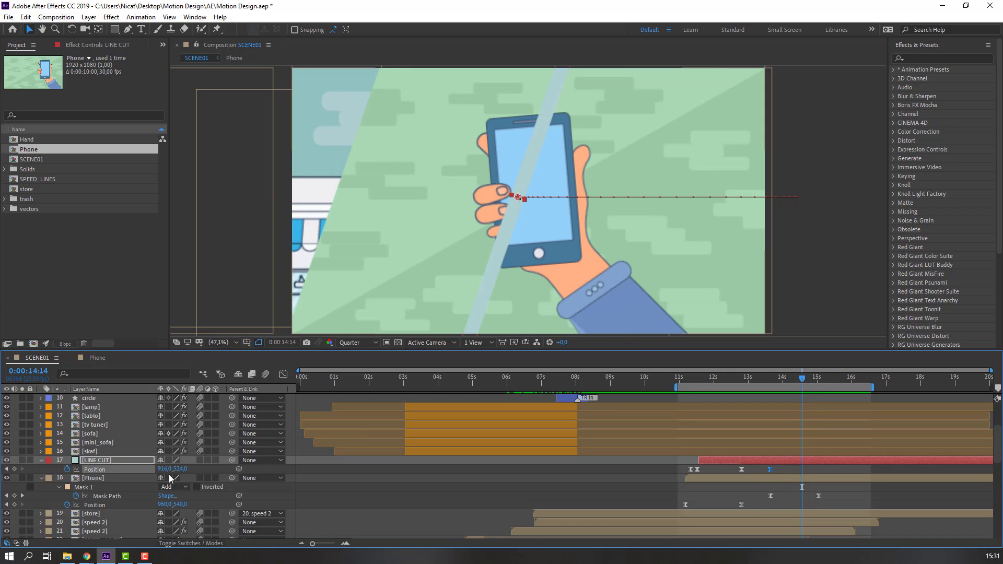
Key LINE CUT's X position beyond the frame's left edge, level with the Phone layer's last mask path keyframe
left_click_drag(164, 468, 78, 468)
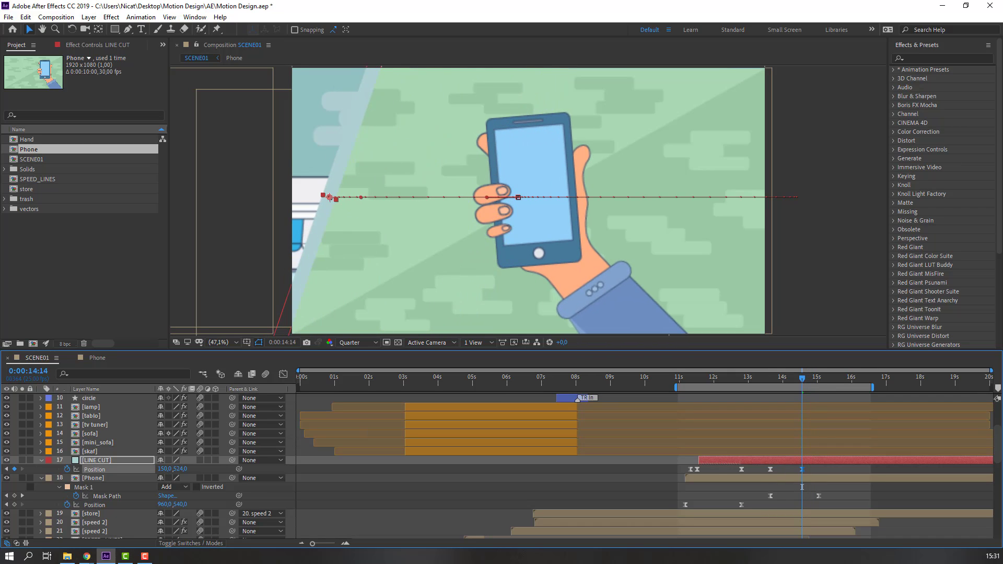
key("k")
left_click_drag(161, 468, 1, 469)
left_click_drag(762, 379, 786, 383)
Lengthen the outgoing ease of LINE CUT's 0:00:13:16 position keyframe in the speed graph so the strip follows the mask edge
left_click_drag(828, 465, 763, 471)
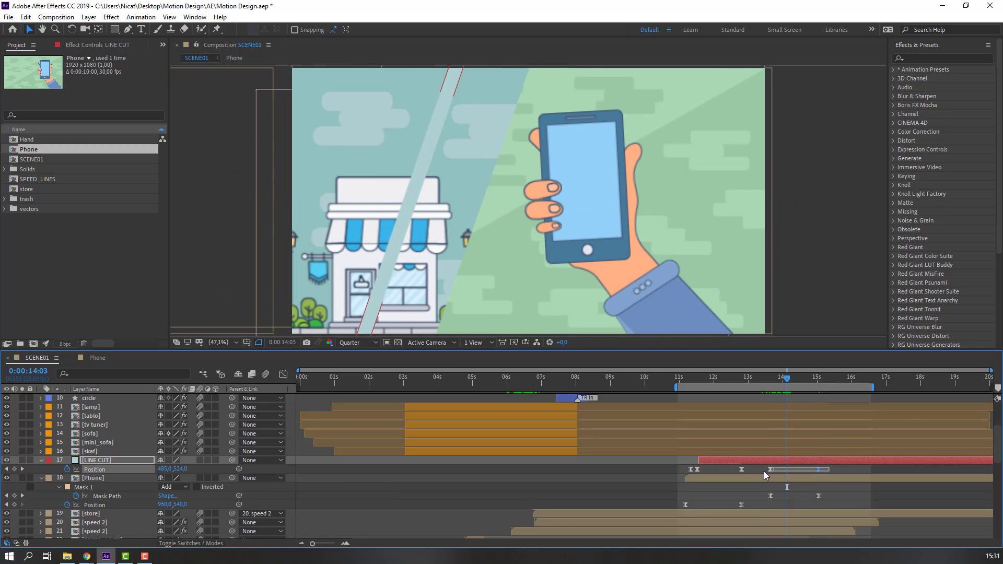
left_click(283, 375)
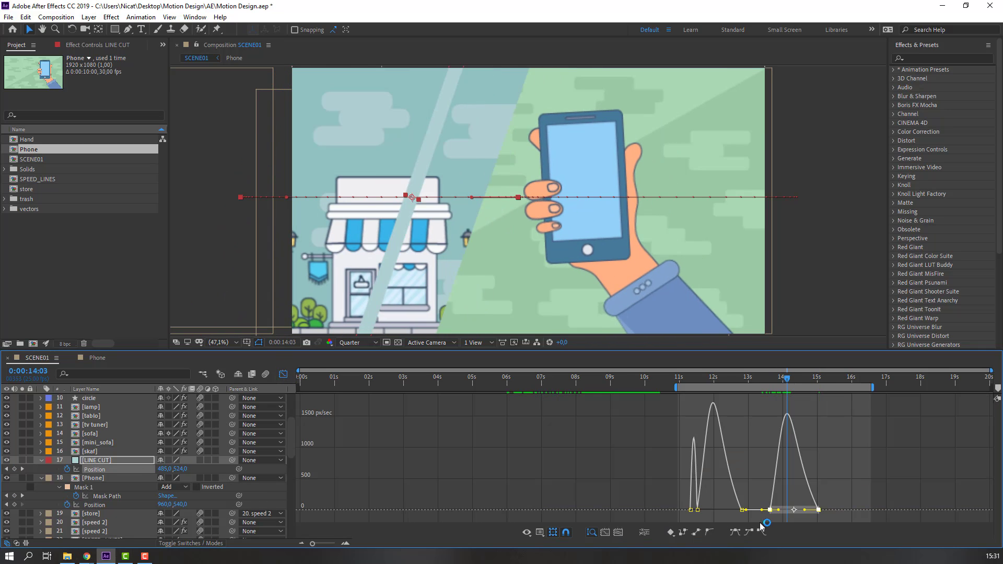
key("equal")
key("equal")
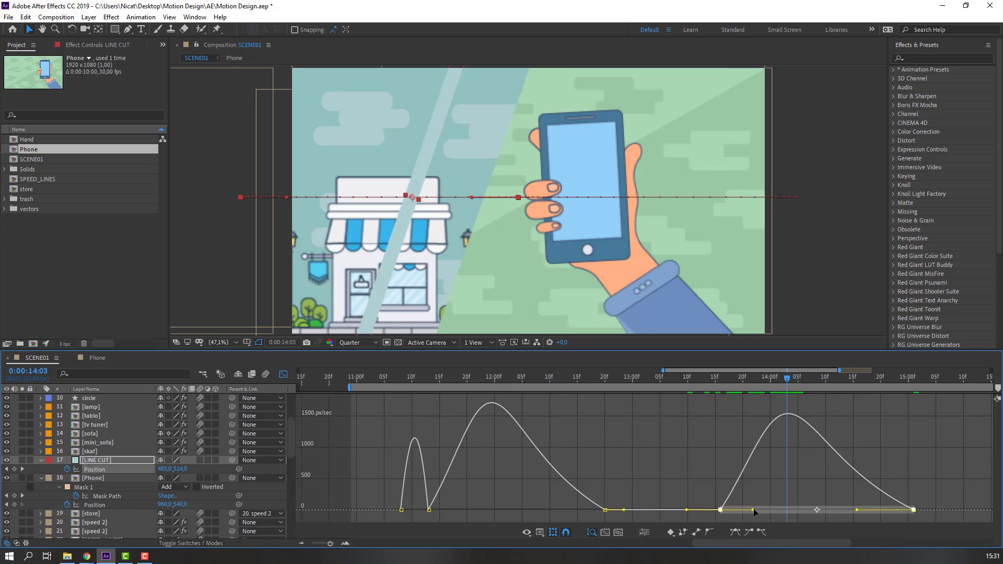
left_click_drag(753, 510, 786, 516)
left_click_drag(678, 383, 815, 395)
left_click_drag(786, 511, 794, 509)
Adjust the incoming ease of LINE CUT's last position keyframe for a speed peak of about 2000 px/sec, and preview the exit move
left_click_drag(716, 377, 826, 386)
left_click_drag(865, 510, 869, 510)
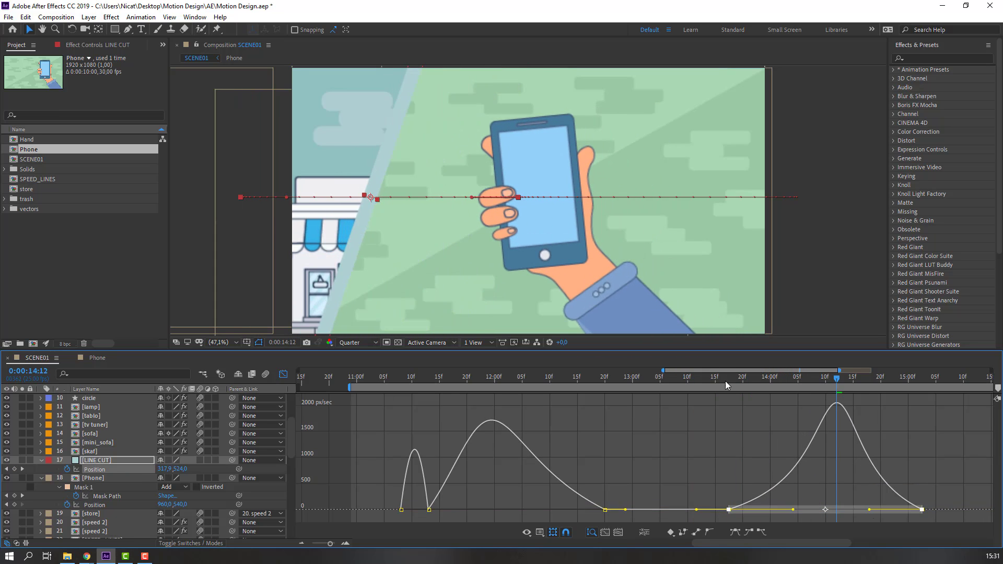
left_click_drag(725, 381, 802, 390)
key("minus")
key("minus")
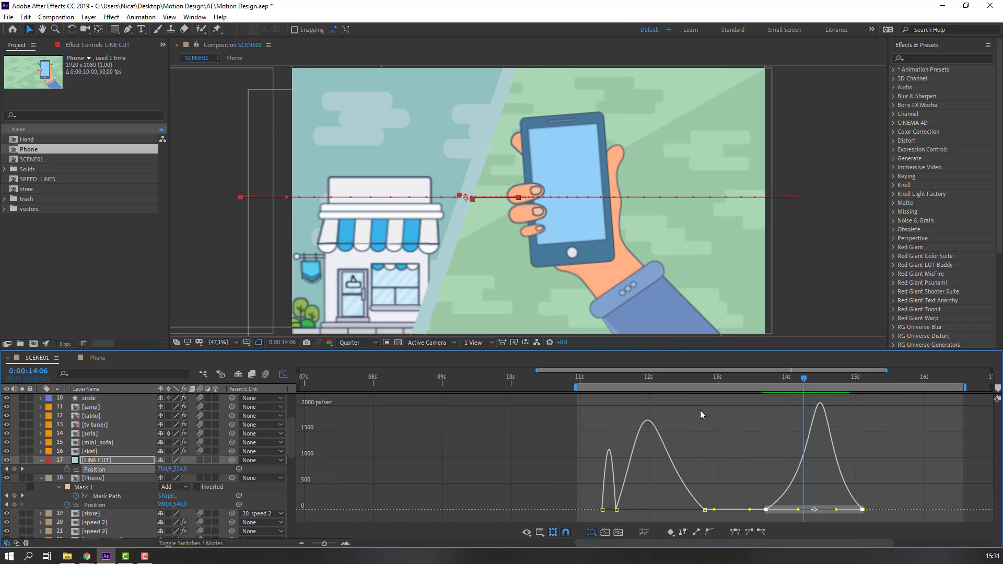
left_click(283, 374)
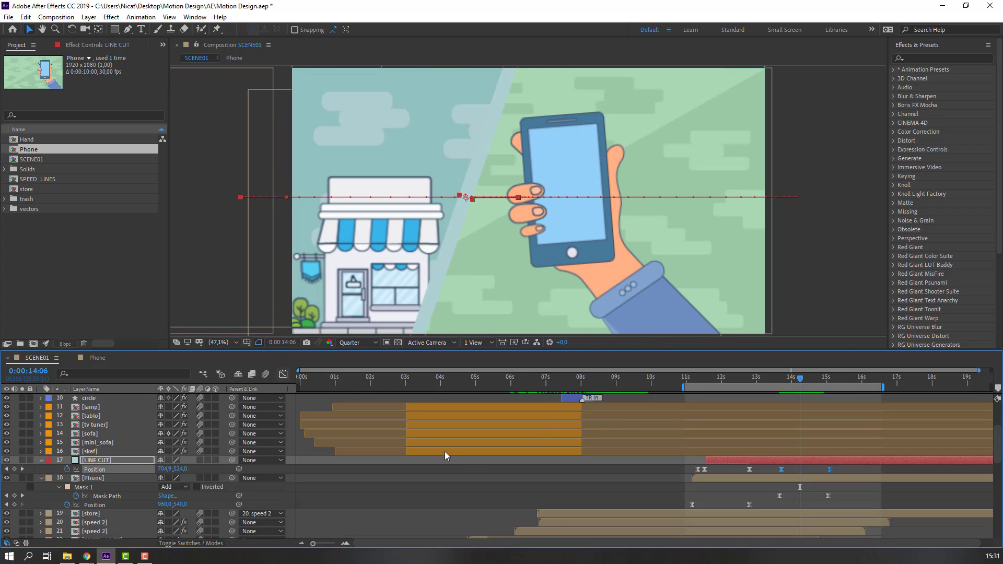
key("space")
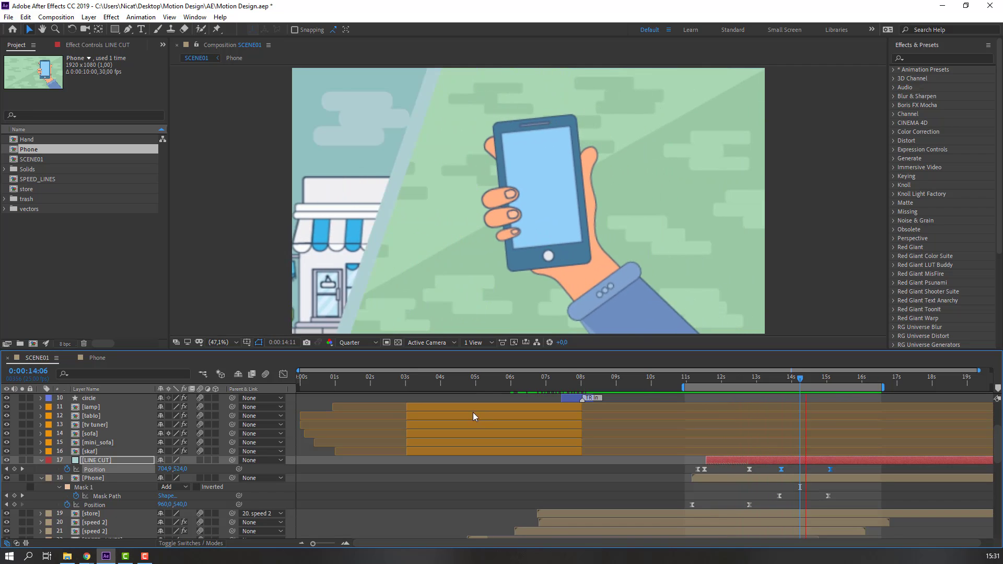
In the Phone composition, key BG_Shapes' X position at 3026, beyond the frame's right edge, level with the hand layer's first keyframes
left_click_drag(798, 382, 783, 381)
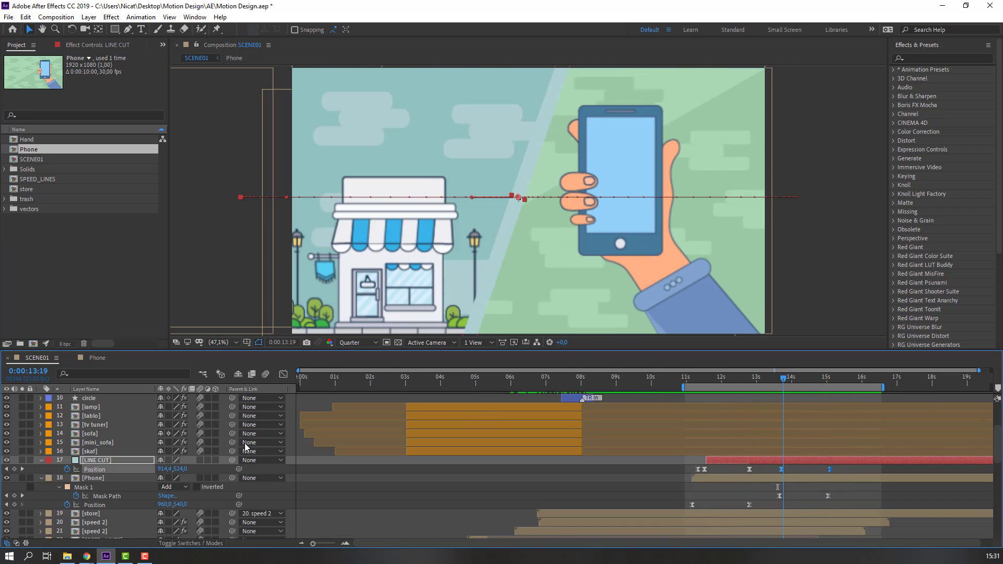
double_click(94, 478)
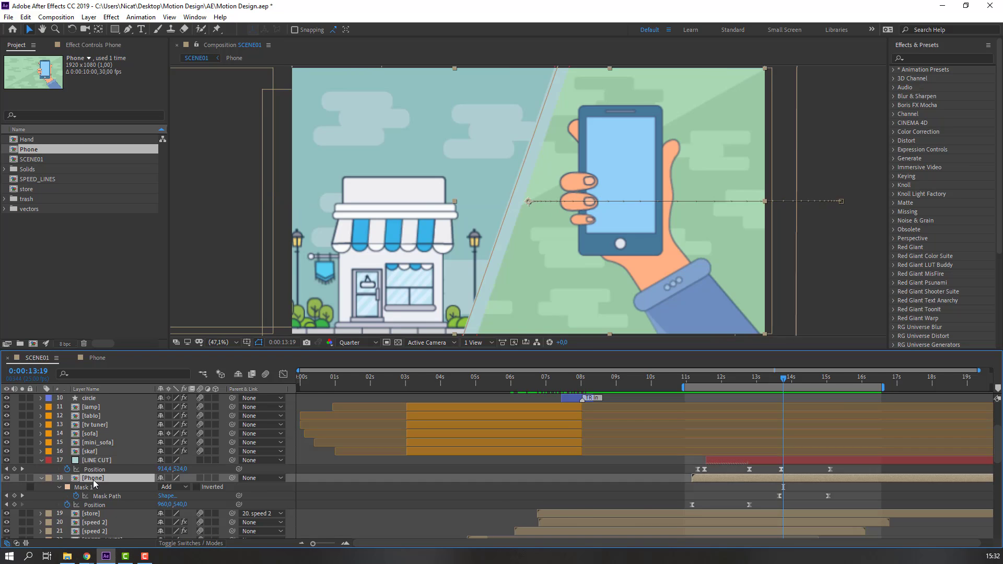
left_click(99, 505)
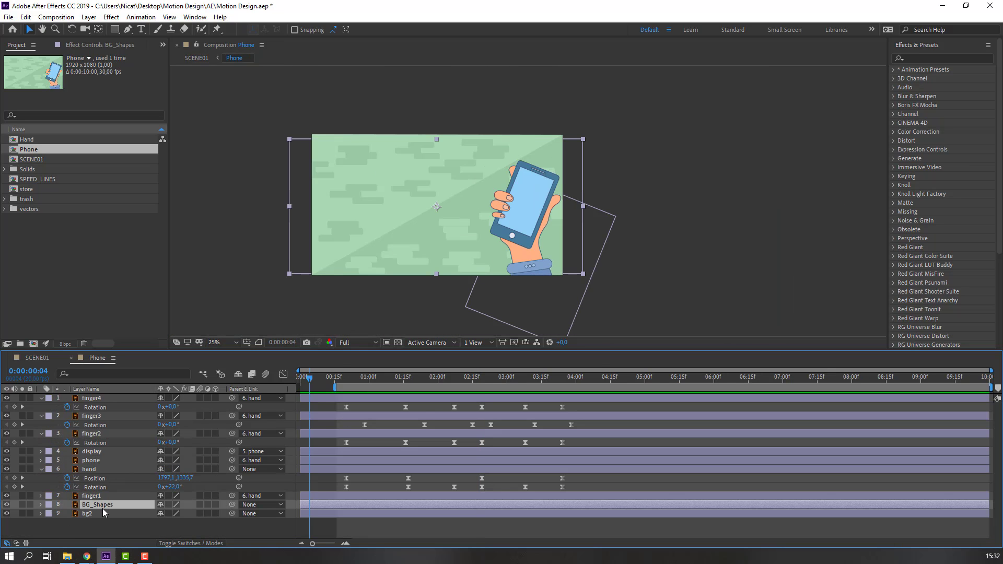
key("p")
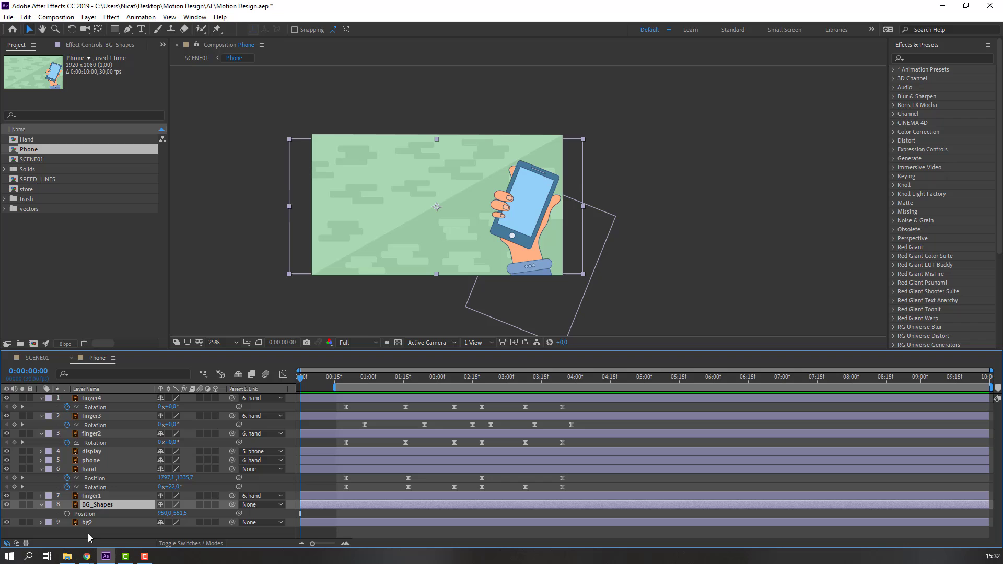
left_click(67, 514)
left_click_drag(163, 517, 289, 554)
left_click_drag(169, 514, 352, 514)
left_click_drag(301, 380, 316, 382)
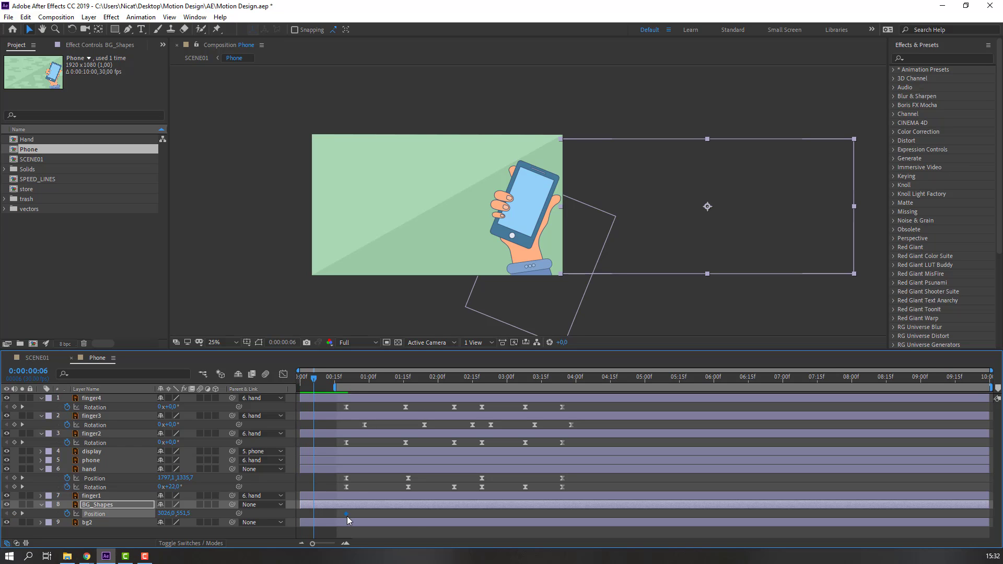
Key BG_Shapes' X position at 1076 at 0:00:01:17, and preview the slide-in in SCENE01
key("space")
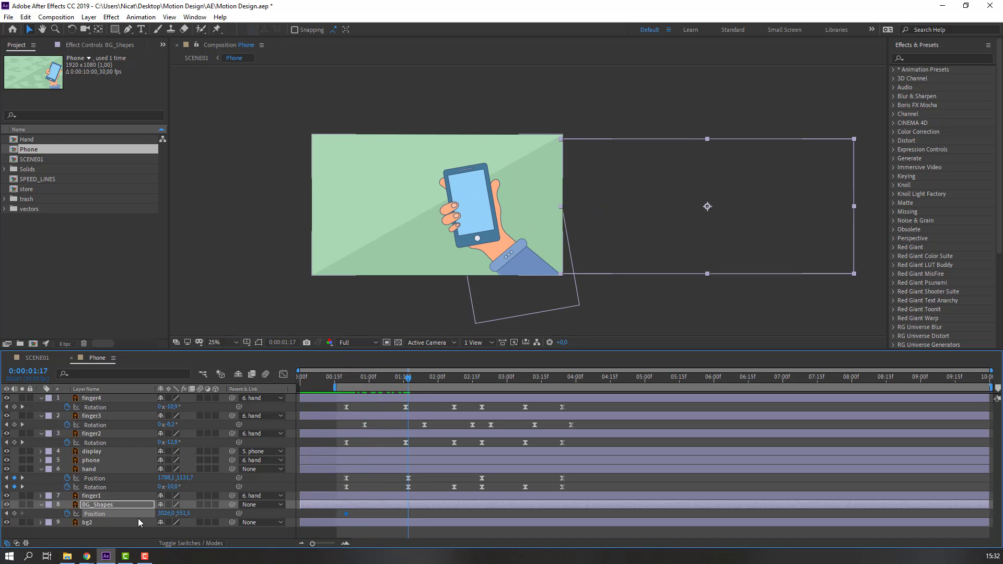
left_click_drag(166, 514, 57, 507)
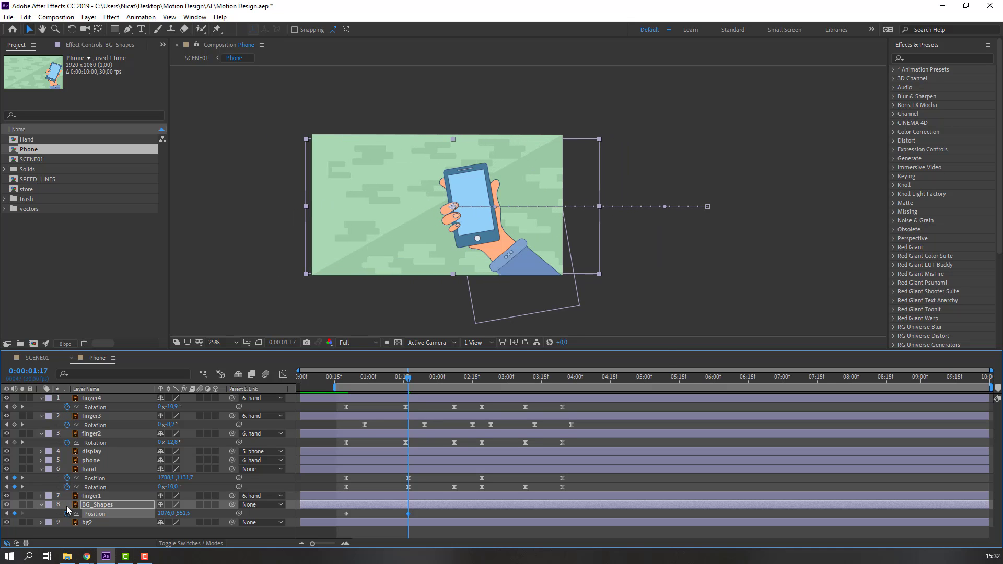
left_click(37, 358)
key("space")
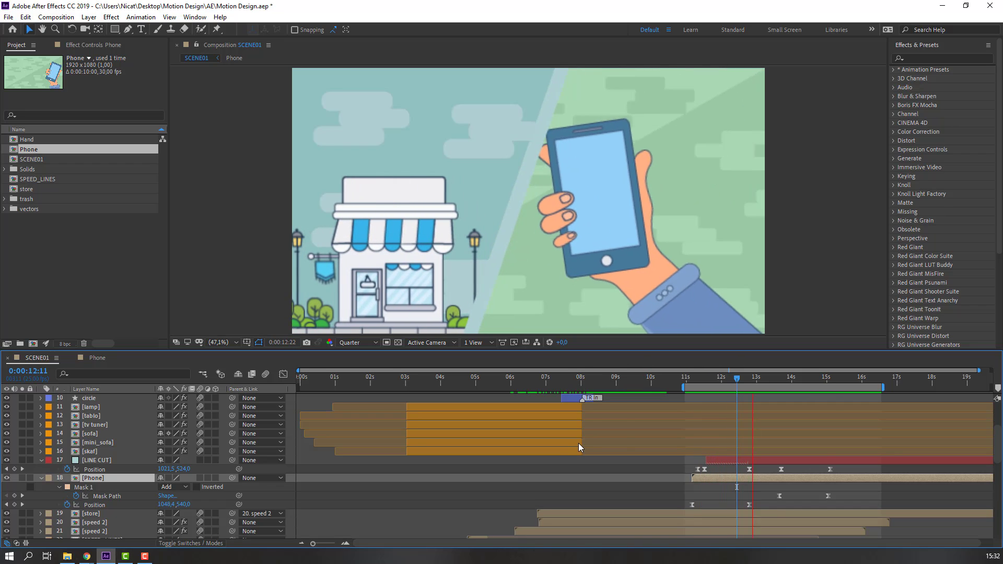
key("space")
Back in the Phone composition, move BG_Shapes' second position keyframe to about 0:00:02:07
left_click(102, 357)
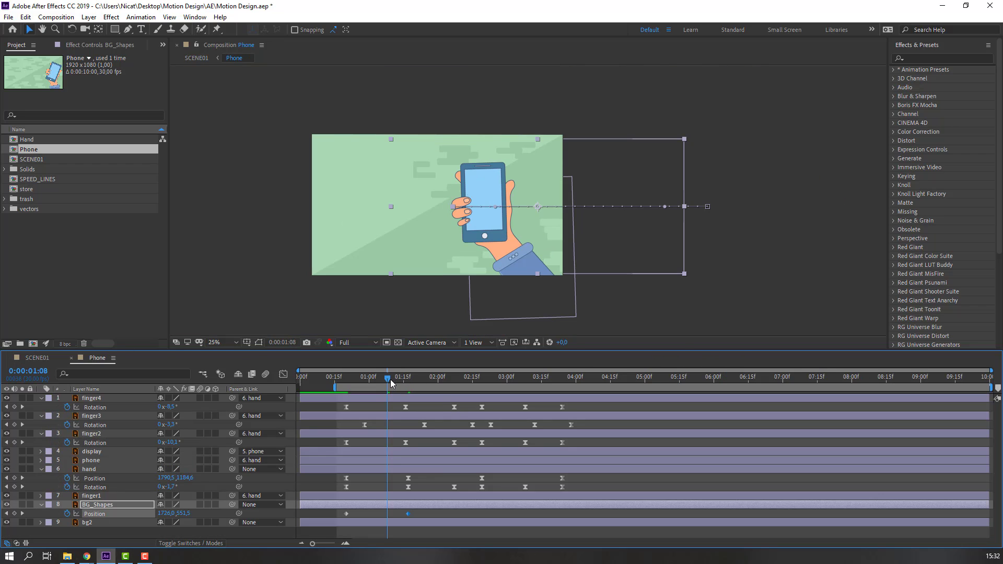
left_click_drag(391, 382, 457, 389)
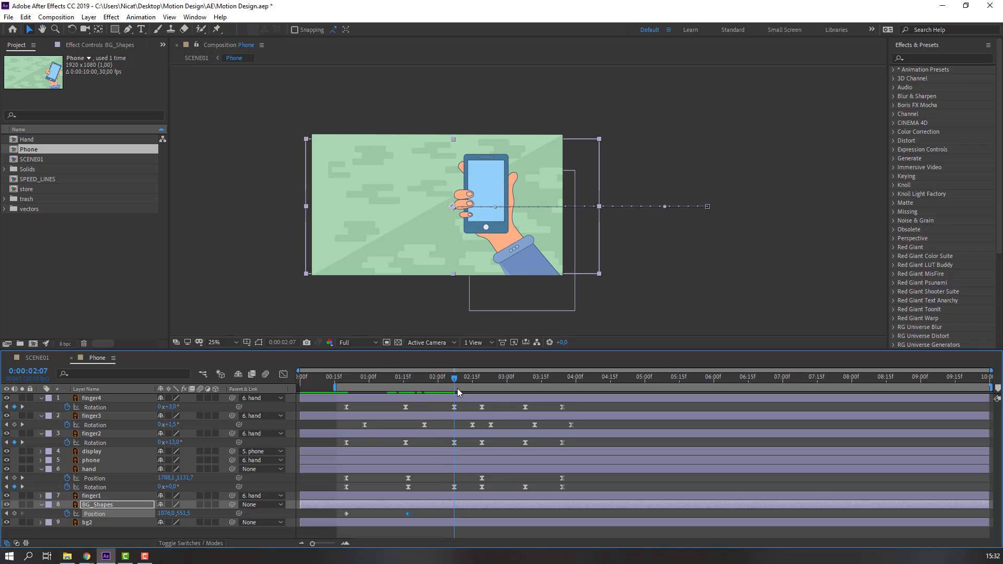
left_click_drag(430, 514, 455, 513)
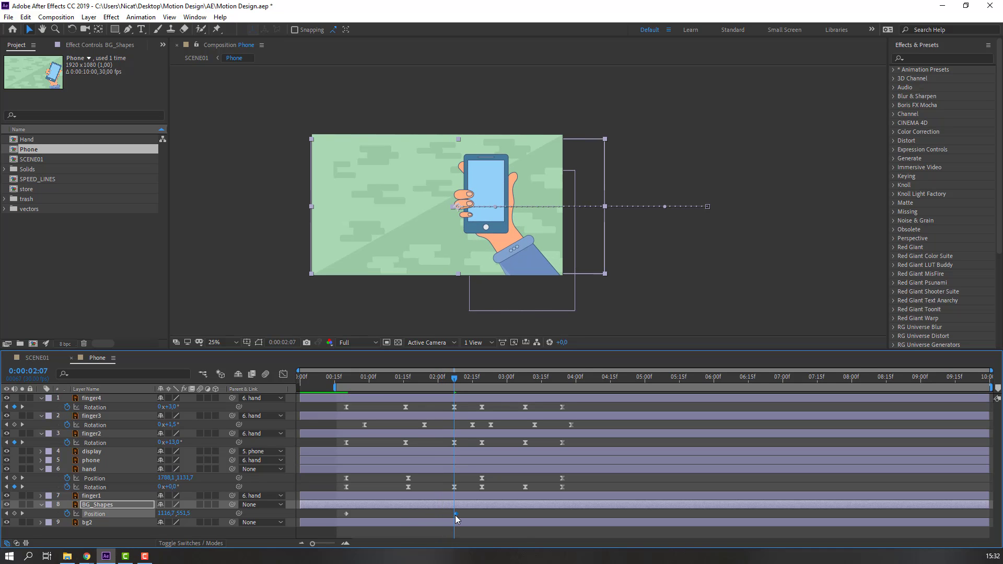
Apply Easy Ease to both BG_Shapes position keyframes
left_click(346, 514)
right_click(346, 513)
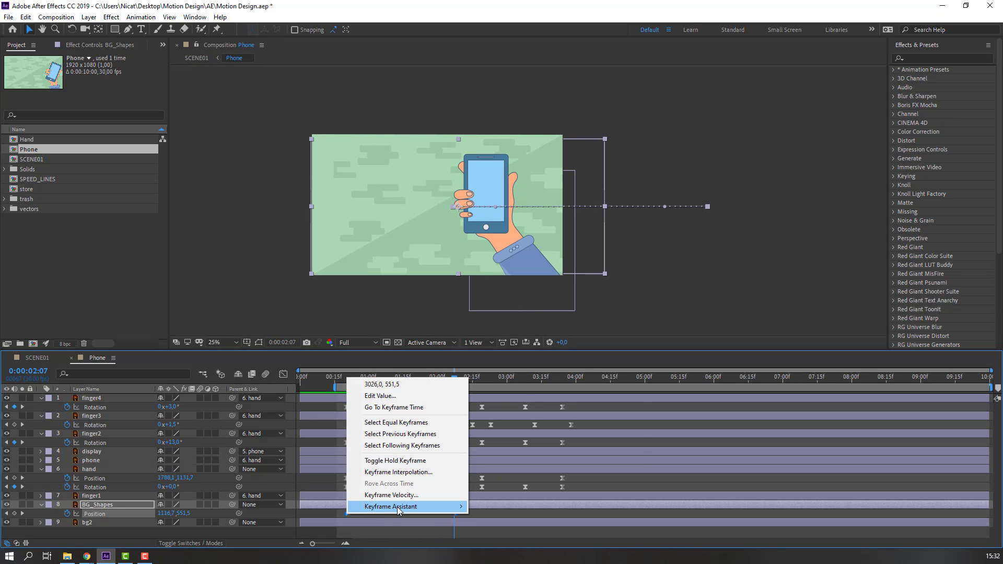
mouse_move(396, 505)
left_click(515, 445)
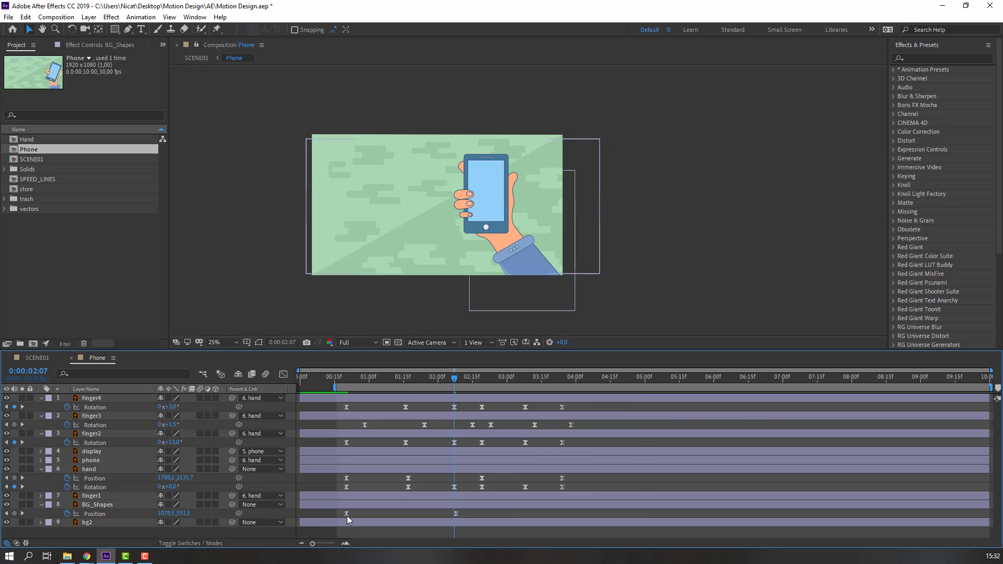
Move BG_Shapes' first position keyframe earlier, to about 0:00:00:10, and preview the slide-in in Phone and SCENE01
left_click_drag(346, 514, 323, 514)
key("space")
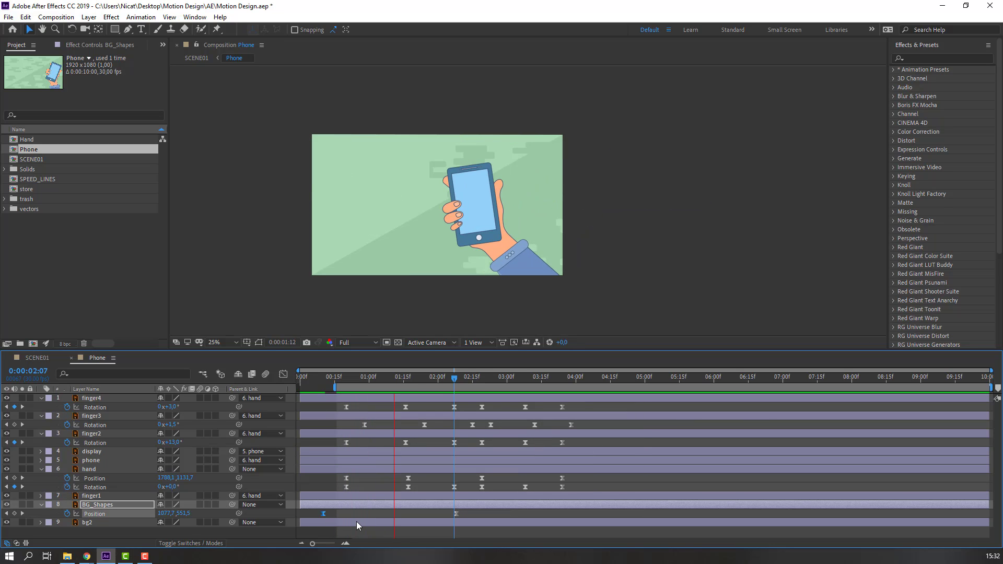
left_click(37, 358)
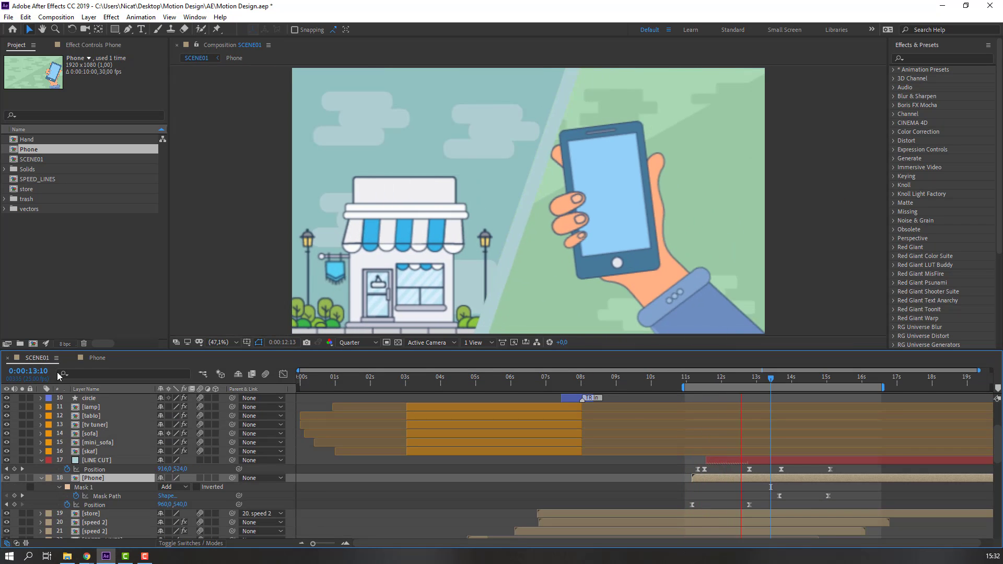
key("space")
Lengthen the incoming ease of BG_Shapes' second position keyframe in the speed graph, and preview it in SCENE01
left_click(98, 358)
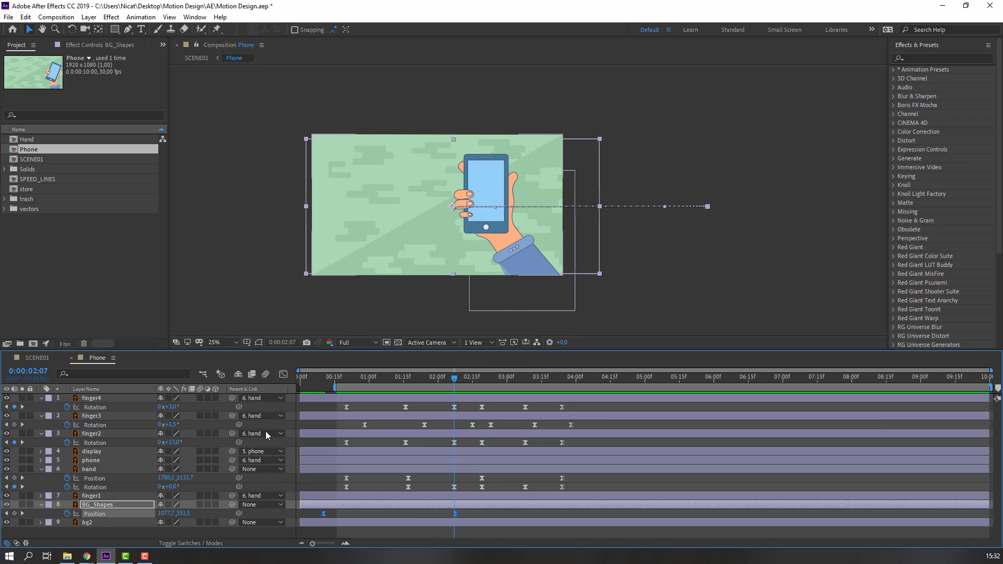
left_click(283, 377)
left_click_drag(478, 508, 412, 514)
key("space")
key("space")
key("space")
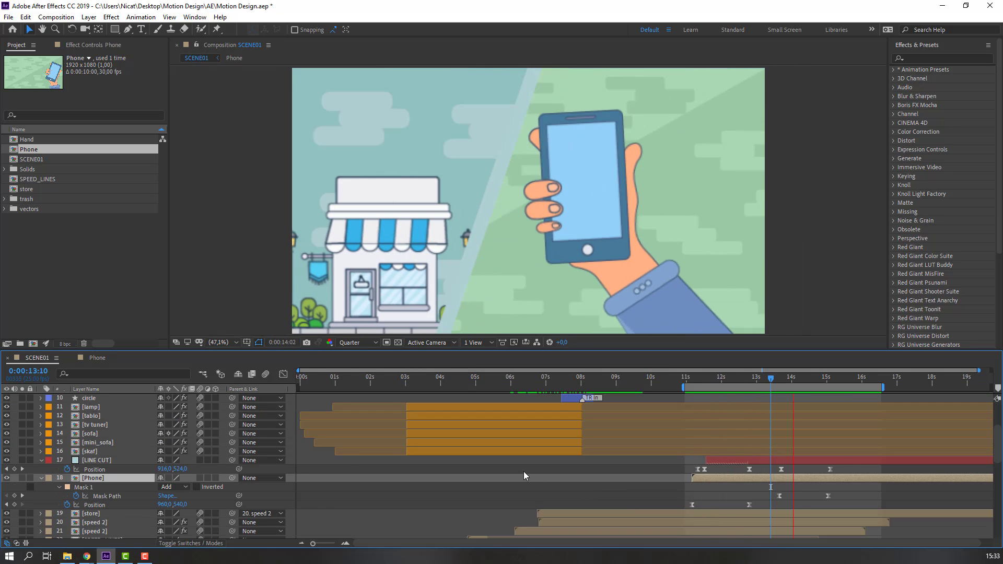
key("space")
Hold BG_Shapes with a position keyframe at 0:00:02:19, and key its exit at 0:00:03:24 with X at -833
left_click(284, 374)
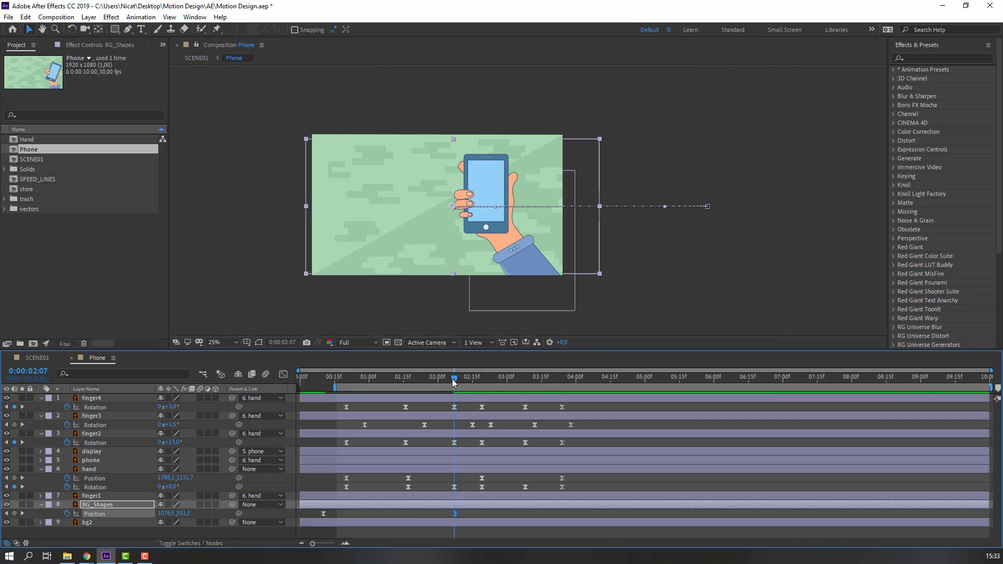
left_click_drag(476, 385, 479, 386)
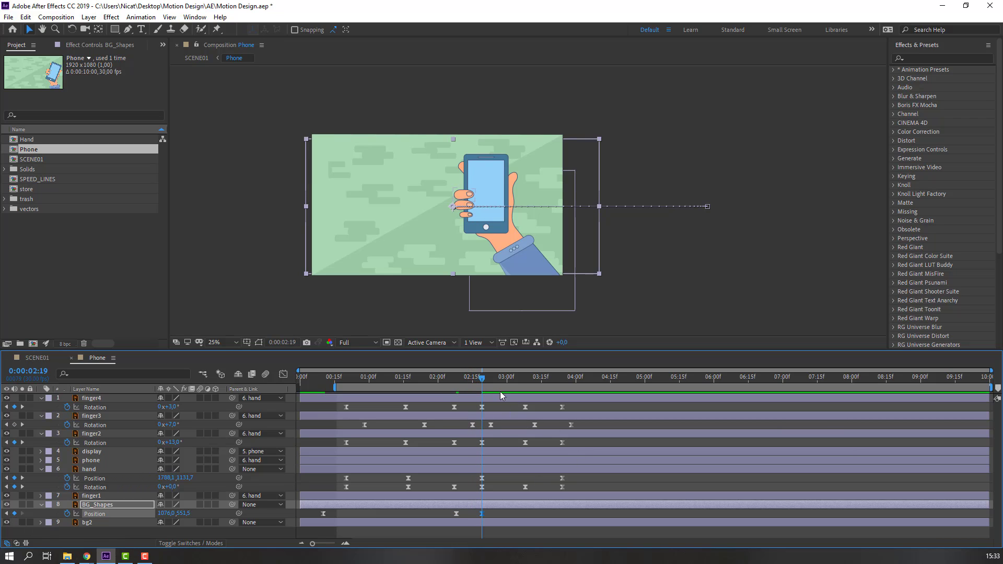
left_click_drag(506, 380, 564, 393)
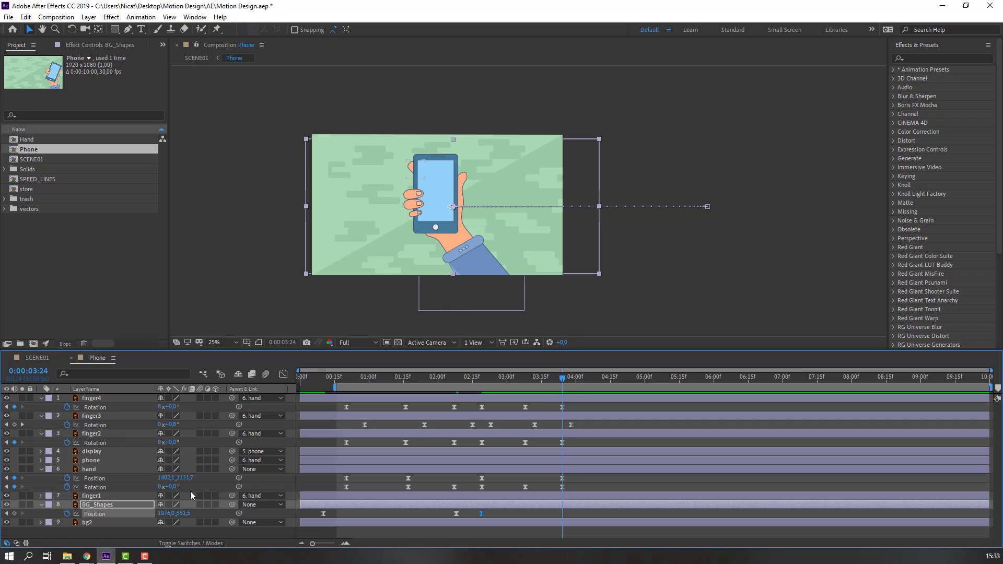
left_click_drag(165, 514, 31, 514)
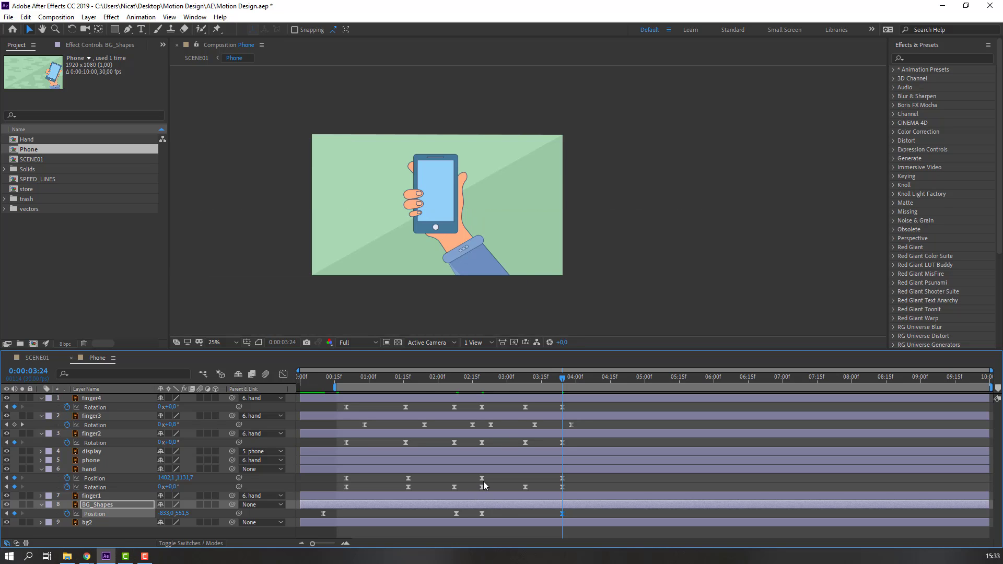
key("space")
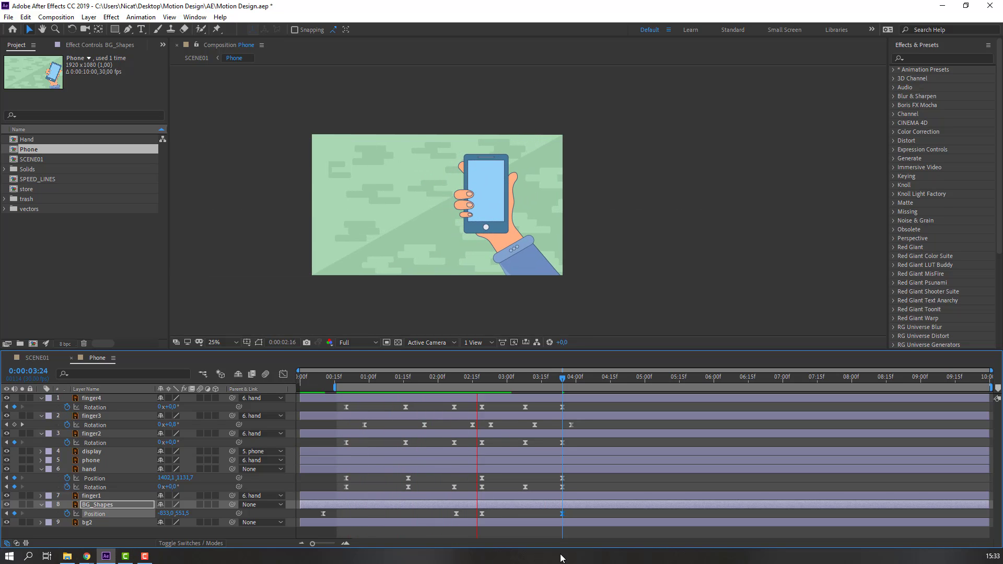
key("space")
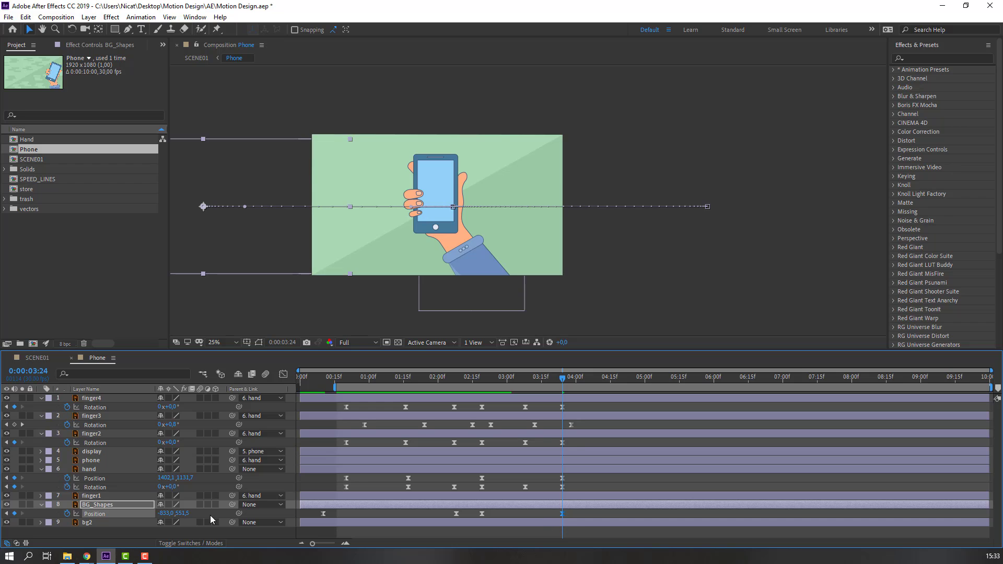
Set BG_Shapes' X position at 0:00:03:24 to -194, and preview the exit in SCENE01
left_click_drag(164, 513, 205, 513)
left_click(37, 358)
key("space")
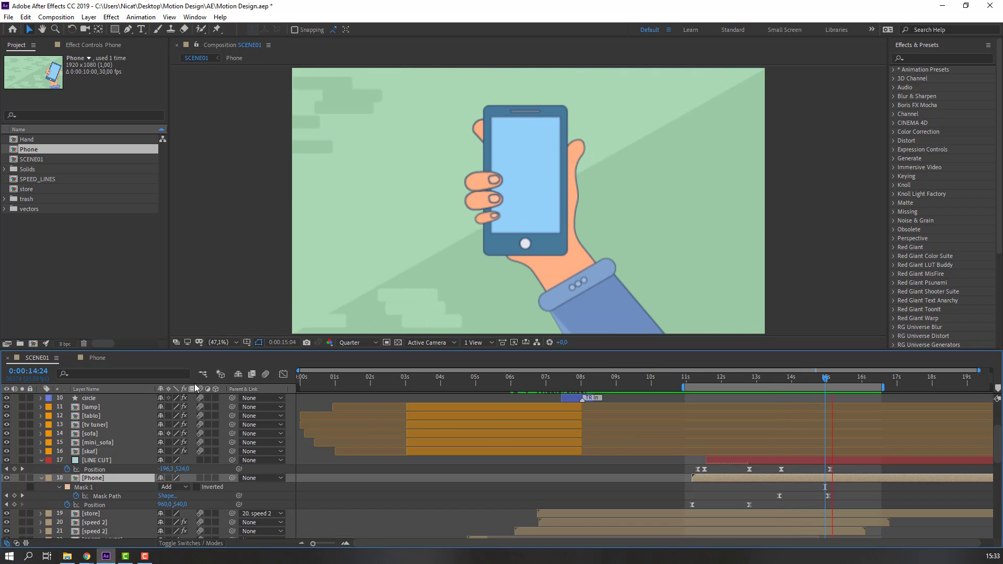
key("space")
Duplicate the BG_Shapes layer in the Phone composition and remove the copy's position keyframes
left_click(96, 357)
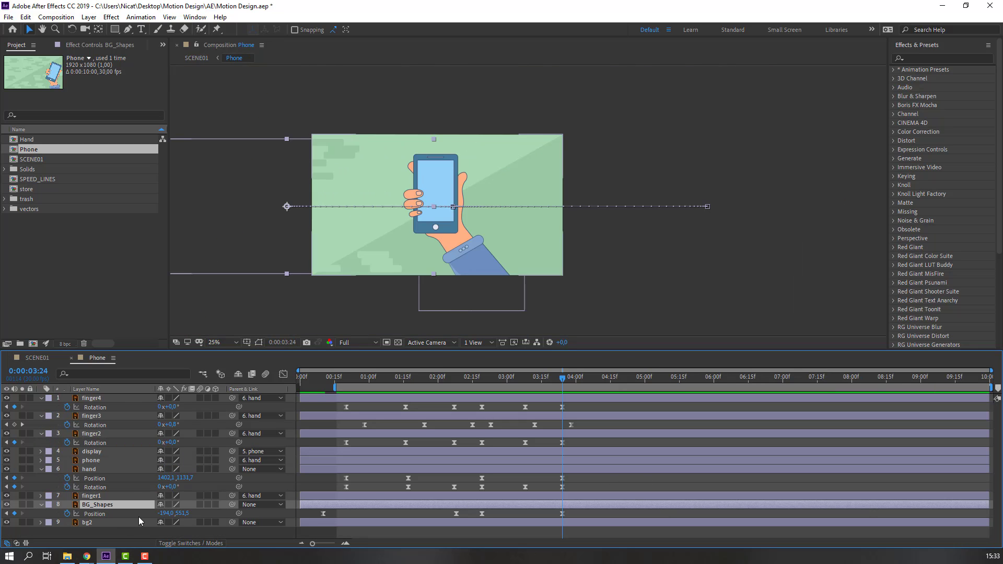
key("ctrl+d")
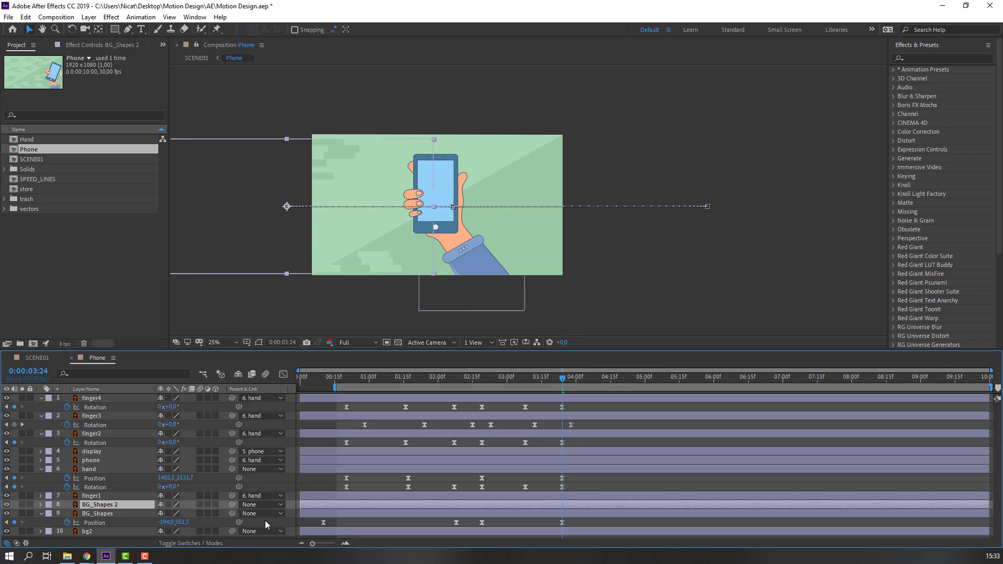
key("p")
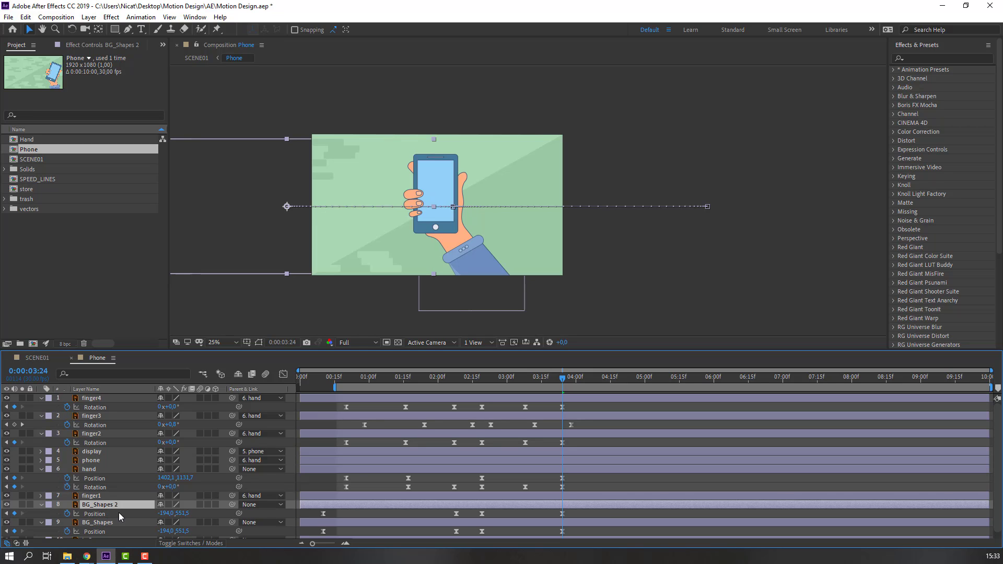
left_click(68, 513)
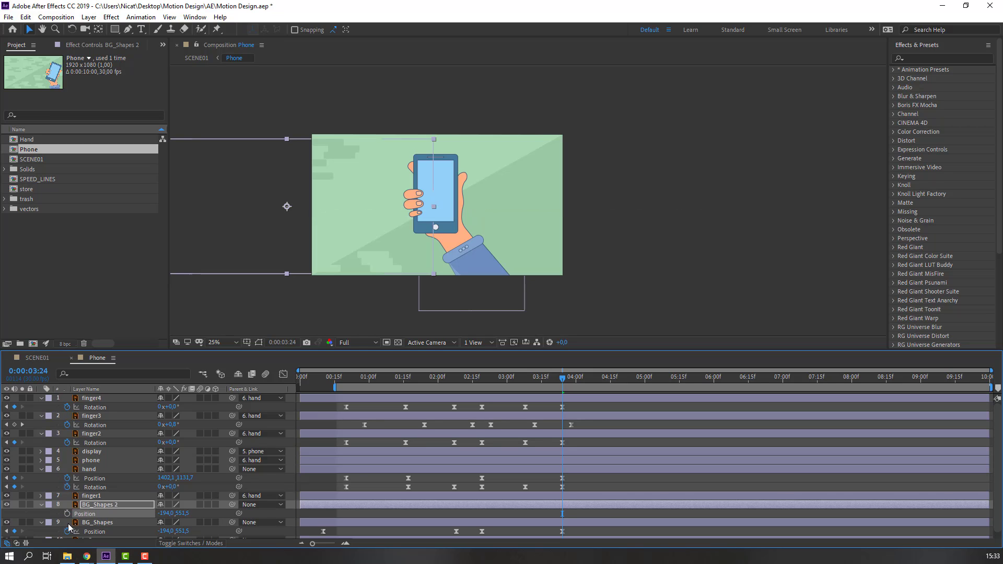
Offset BG_Shapes 2 to the right of the original, parented to BG_Shapes, and start the layer at about 0:00:02:09
key("p")
left_click_drag(231, 505, 193, 517)
key("p")
left_click_drag(303, 504, 461, 505)
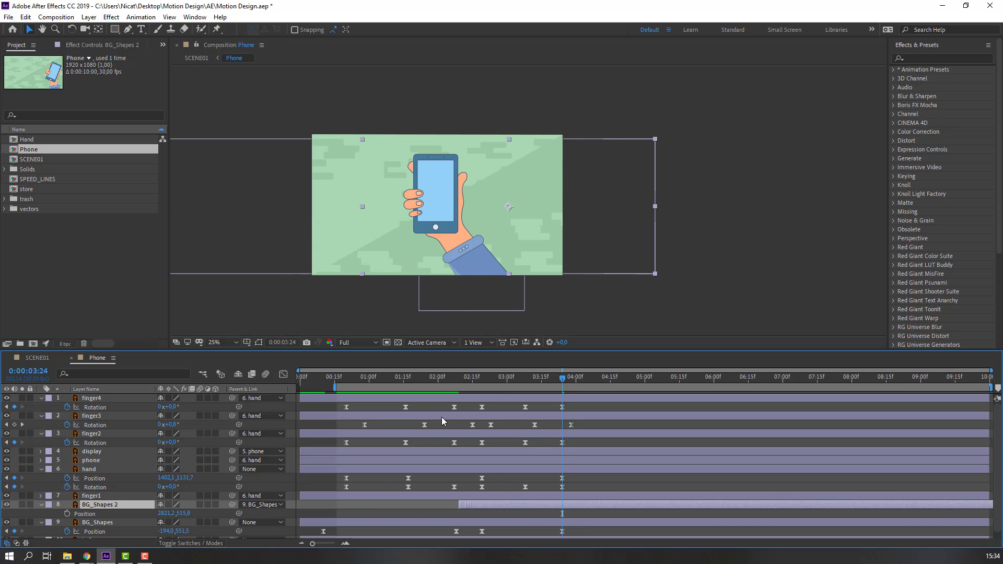
Preview the extended background in SCENE01, and delay the start of BG_Shapes 2 to about 0:00:02:26
left_click_drag(443, 379, 533, 389)
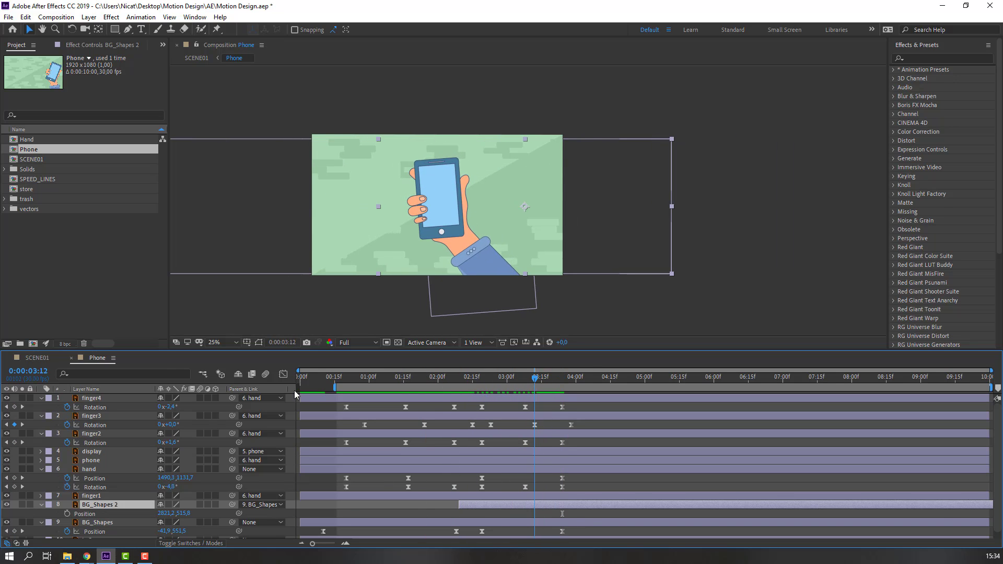
left_click(45, 358)
key("space")
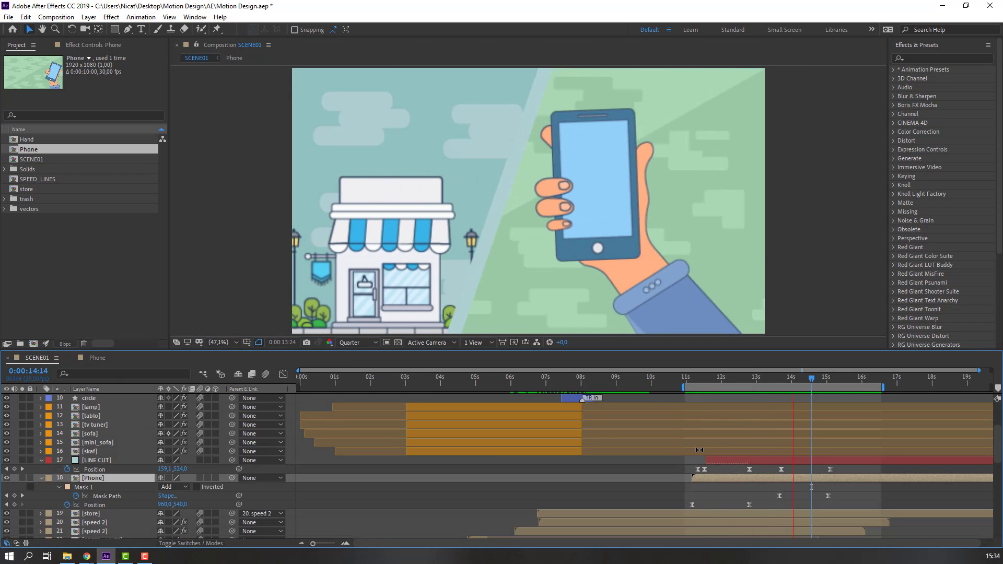
key("space")
left_click(100, 361)
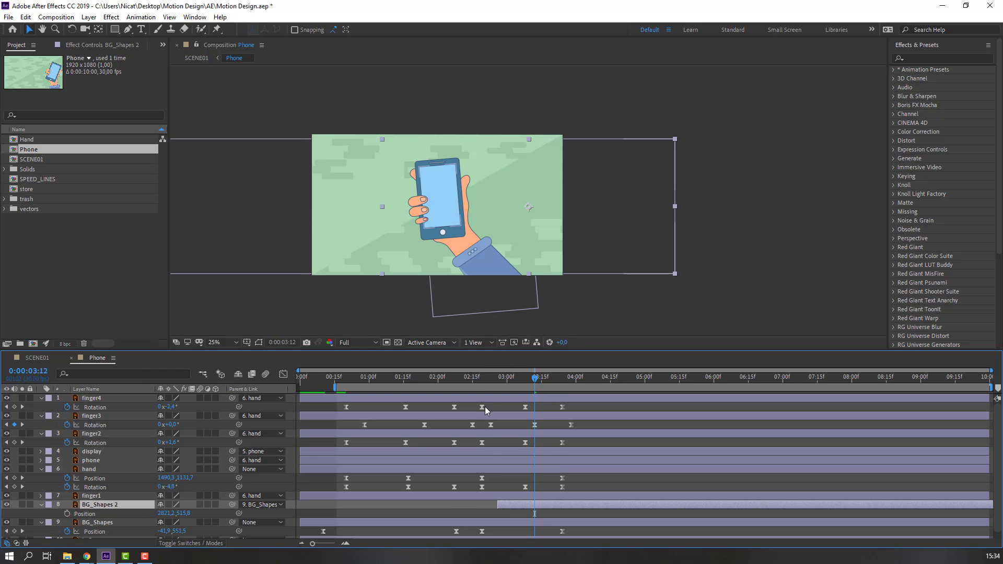
Play back the Phone composition to check the movement of both background shape layers
left_click_drag(475, 377, 508, 383)
key("space")
key("comma")
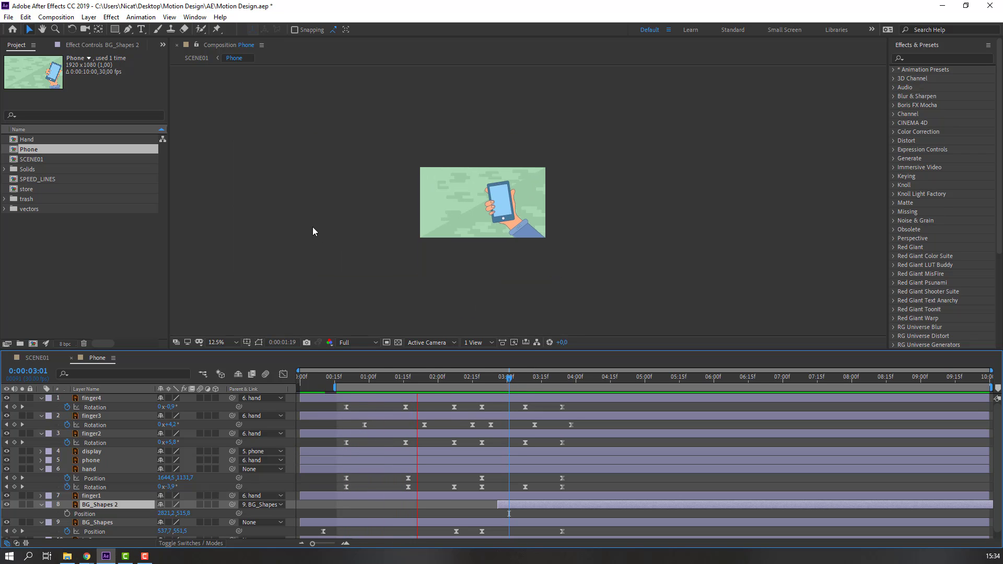
scroll(313, 227, "up", 1)
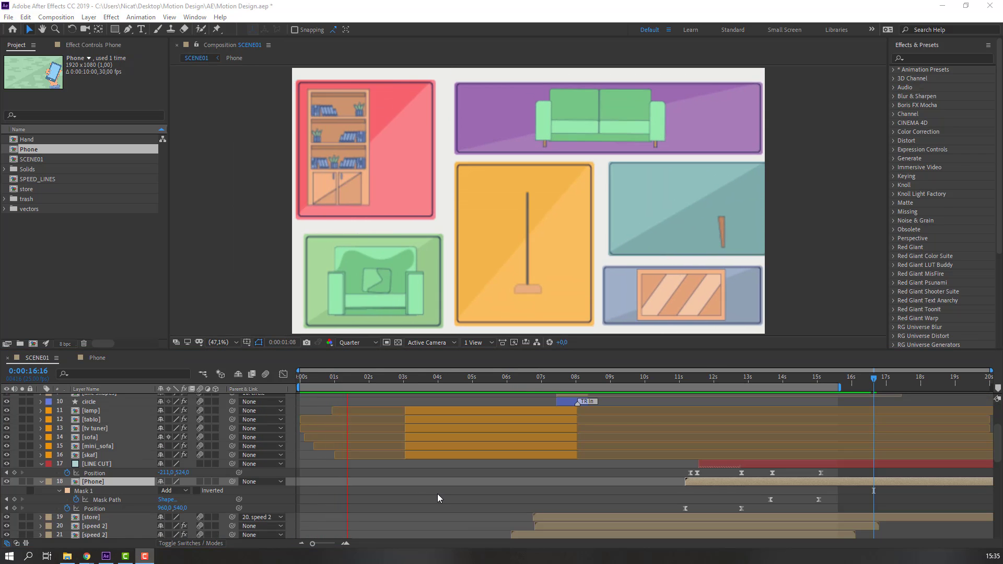